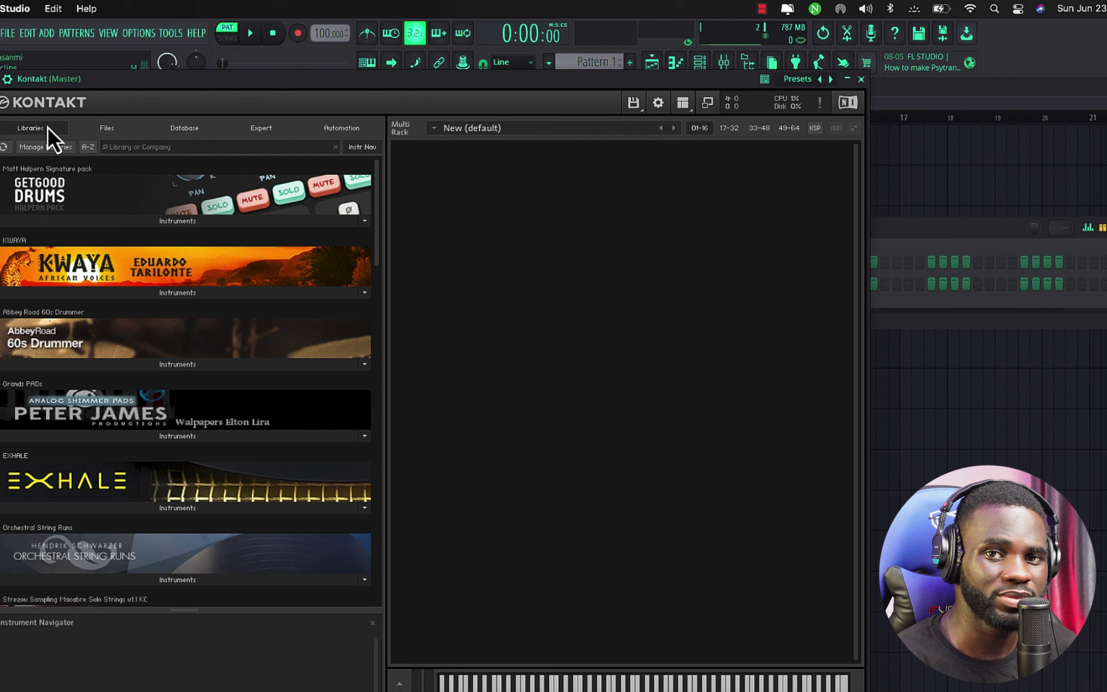
# Load the LP.nki instrument from the Ilya Efimov Total Guitar Bundle library and close the plugin window
pyautogui.scroll(-6, 152, 351)
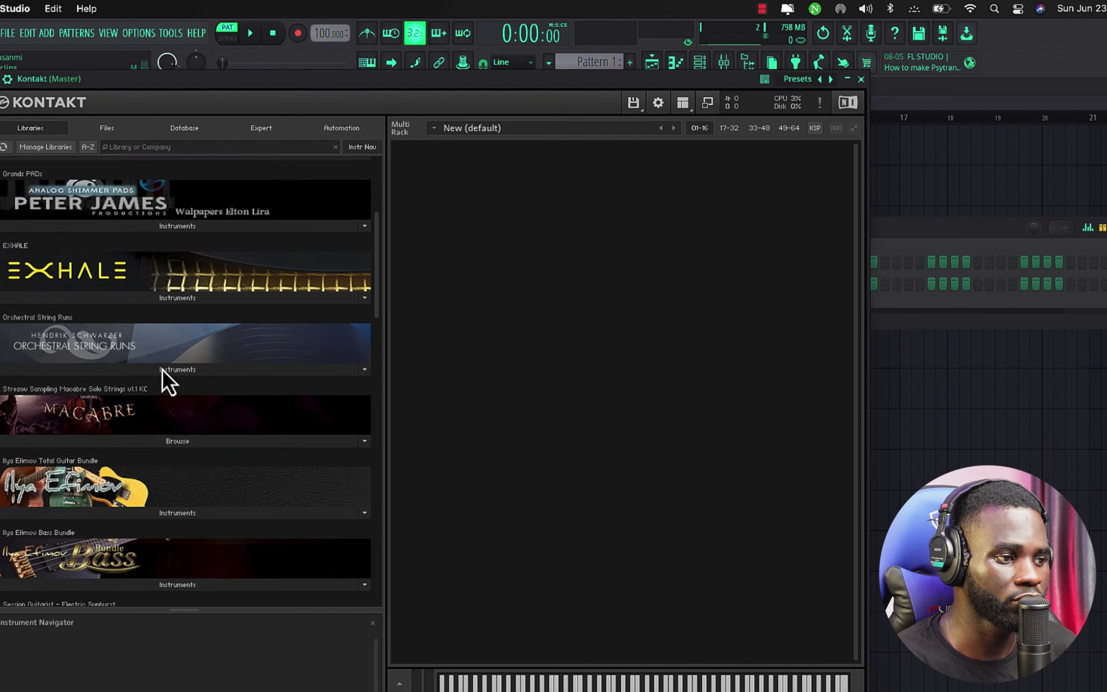
pyautogui.click(191, 433)
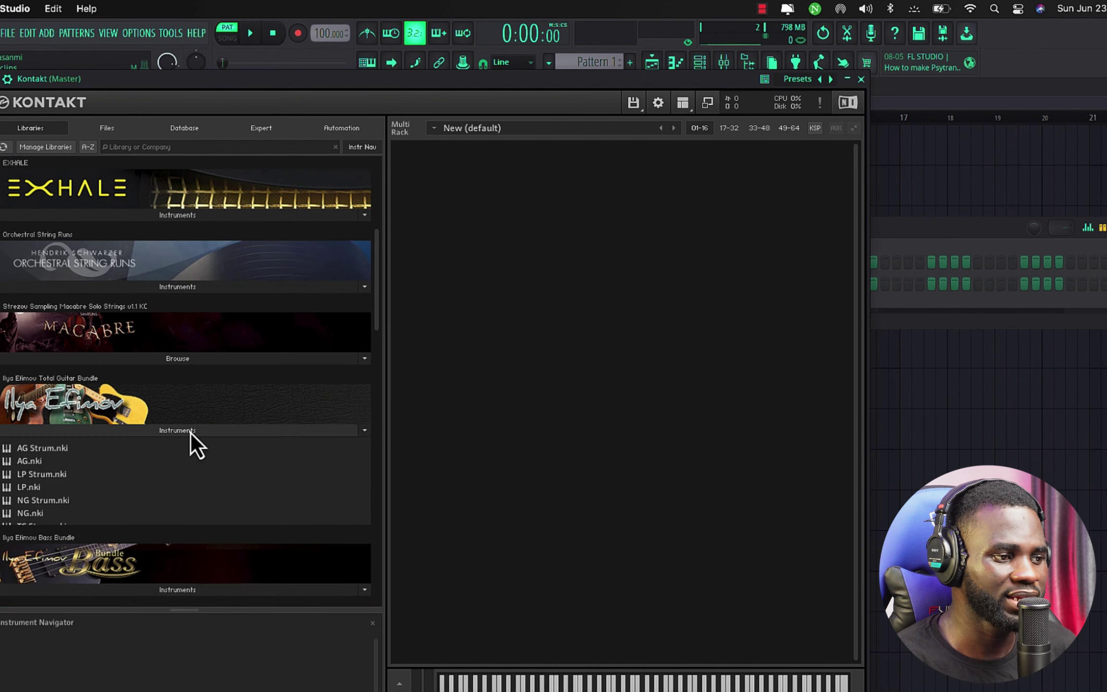
pyautogui.doubleClick(47, 489)
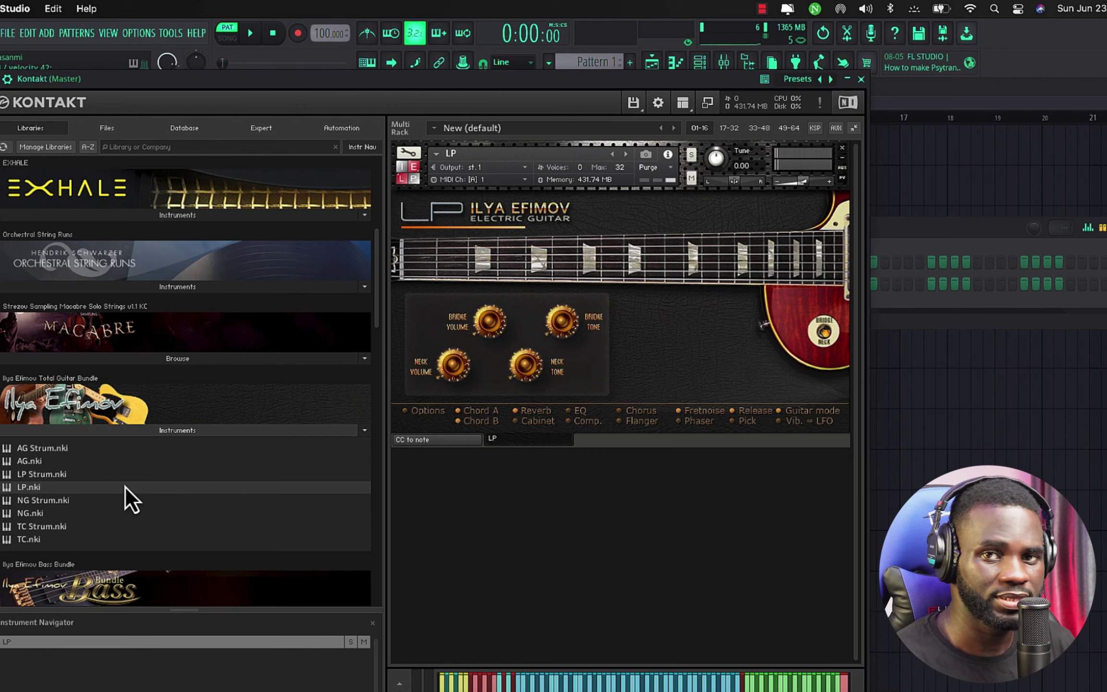
pyautogui.click(861, 79)
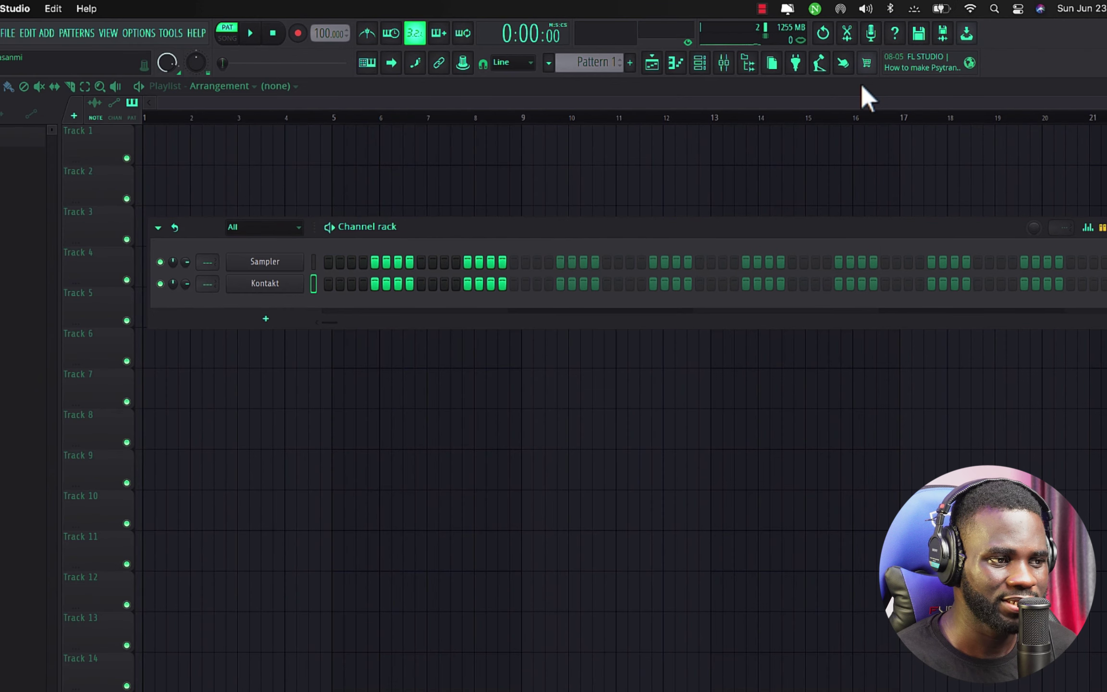
# Record the electric guitar chord progression into Pattern 1 on the Kontakt channel and play it back in the piano roll
pyautogui.press('r')
pyautogui.click(560, 465)
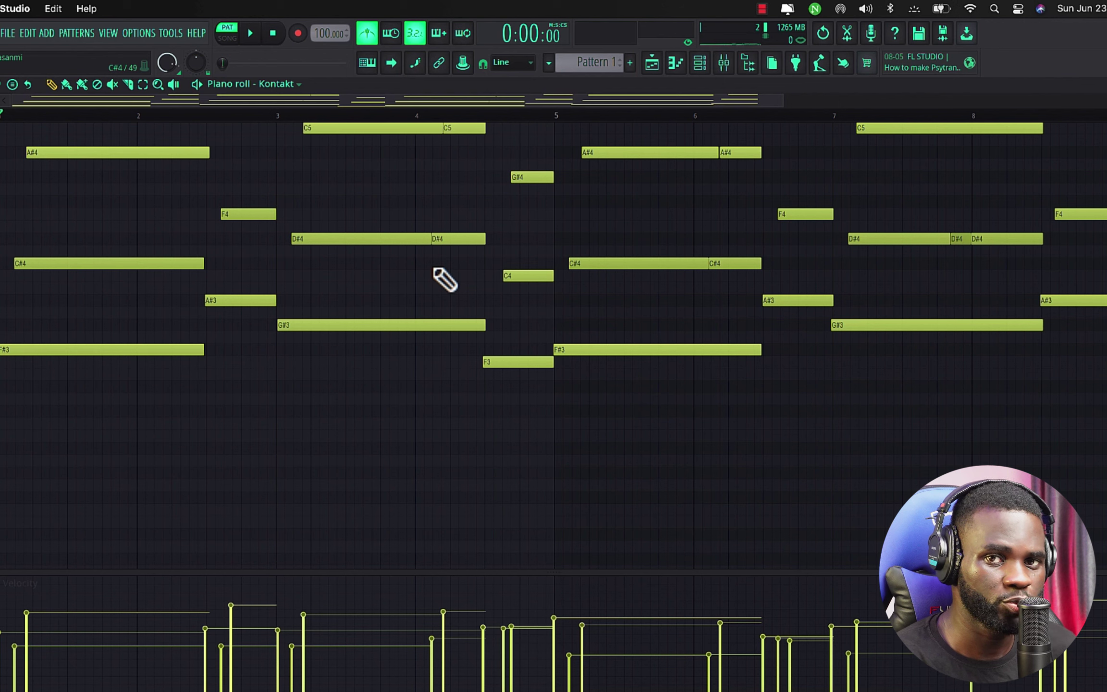
pyautogui.press('space')
pyautogui.scroll(5, 259, 383)
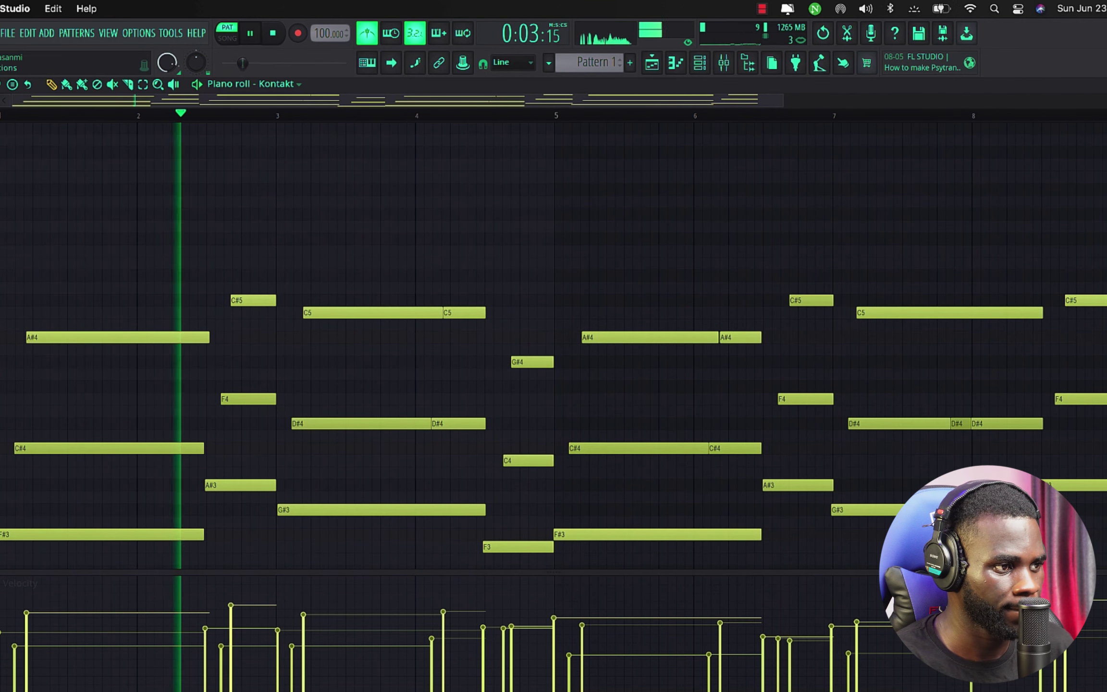
# Set the piano roll snap to 1/4 beat and quantize all the recorded chord notes
pyautogui.click(5, 84)
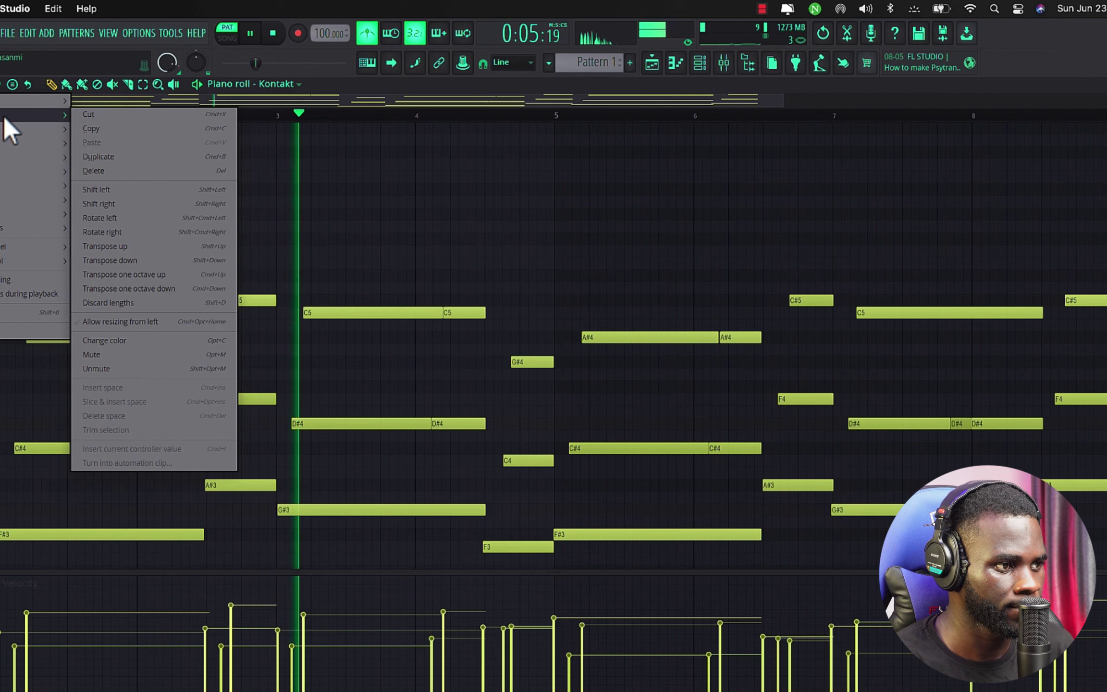
pyautogui.moveTo(22, 174)
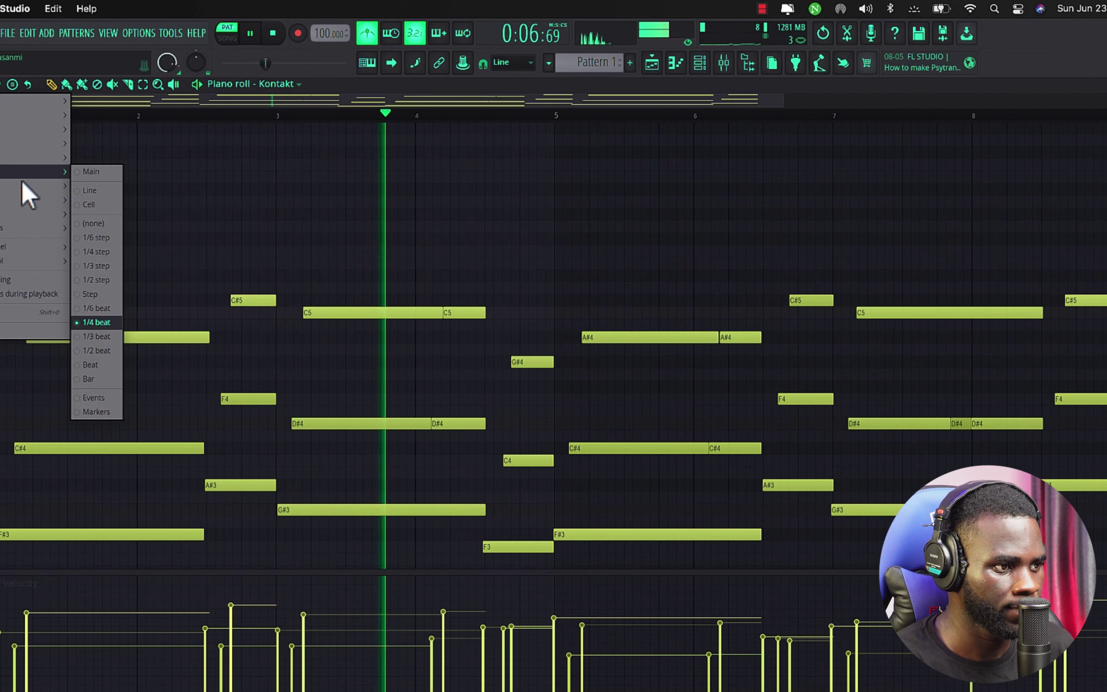
pyautogui.click(97, 322)
pyautogui.scroll(-3, 230, 235)
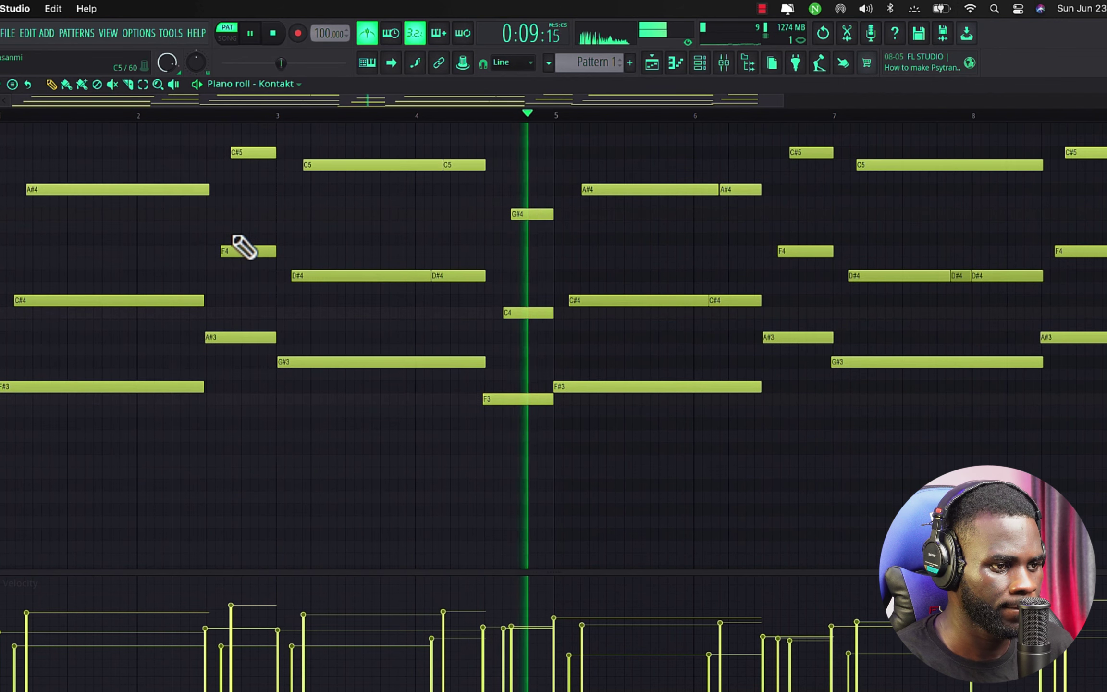
pyautogui.hotkey('ctrl', 'a')
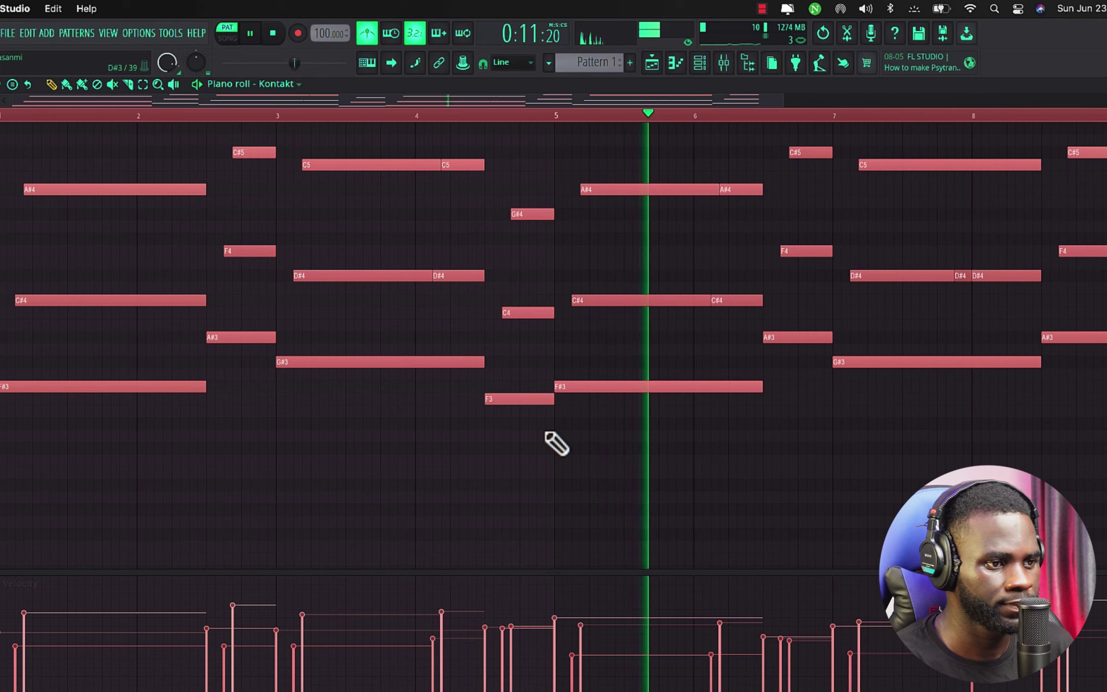
pyautogui.keyDown('ctrl'); pyautogui.scroll(-2, 565, 464); pyautogui.keyUp('ctrl')
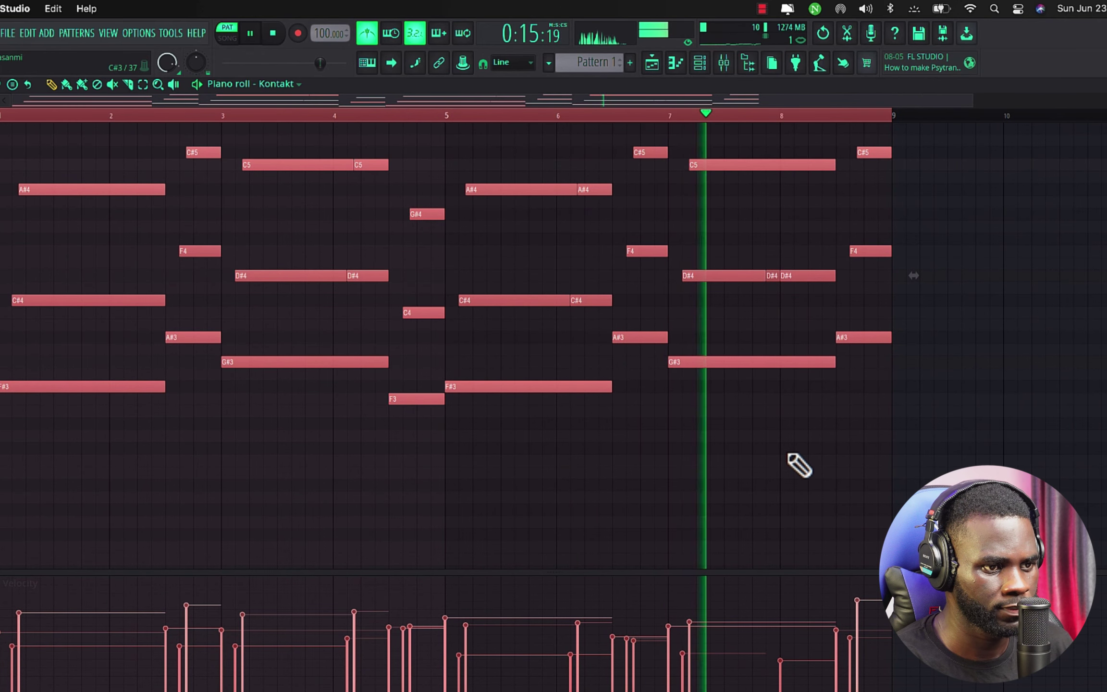
pyautogui.scroll(3, 797, 465)
pyautogui.keyDown('ctrl'); pyautogui.scroll(2, 798, 465); pyautogui.keyUp('ctrl')
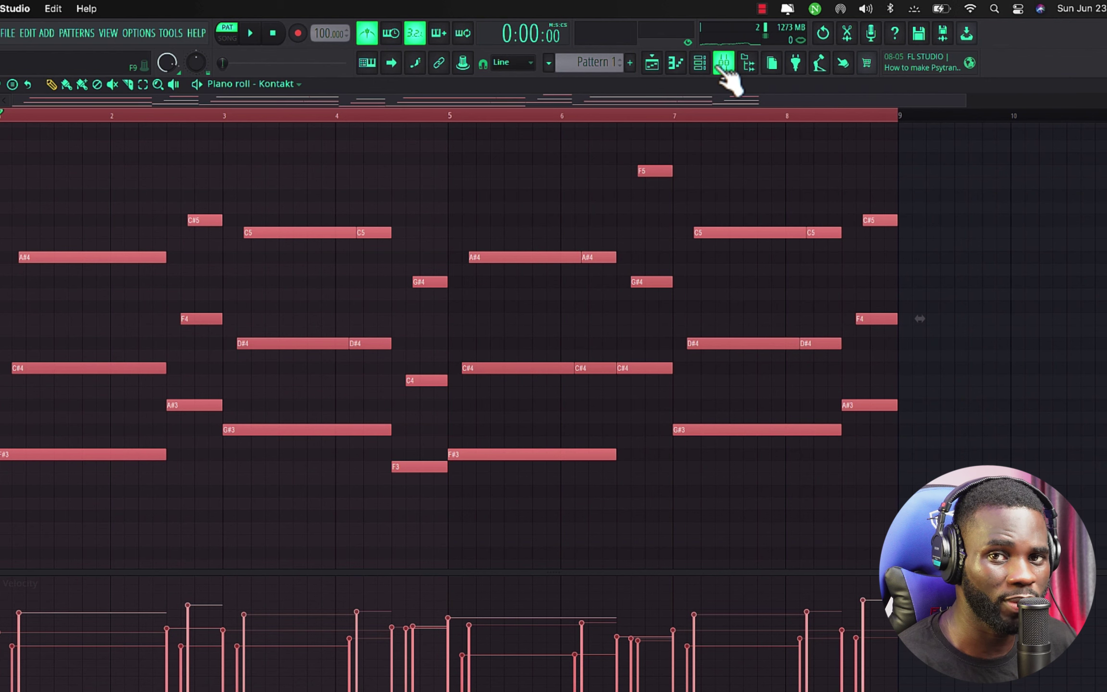
# Route the Kontakt channel to mixer insert 1 from its channel settings
pyautogui.click(724, 63)
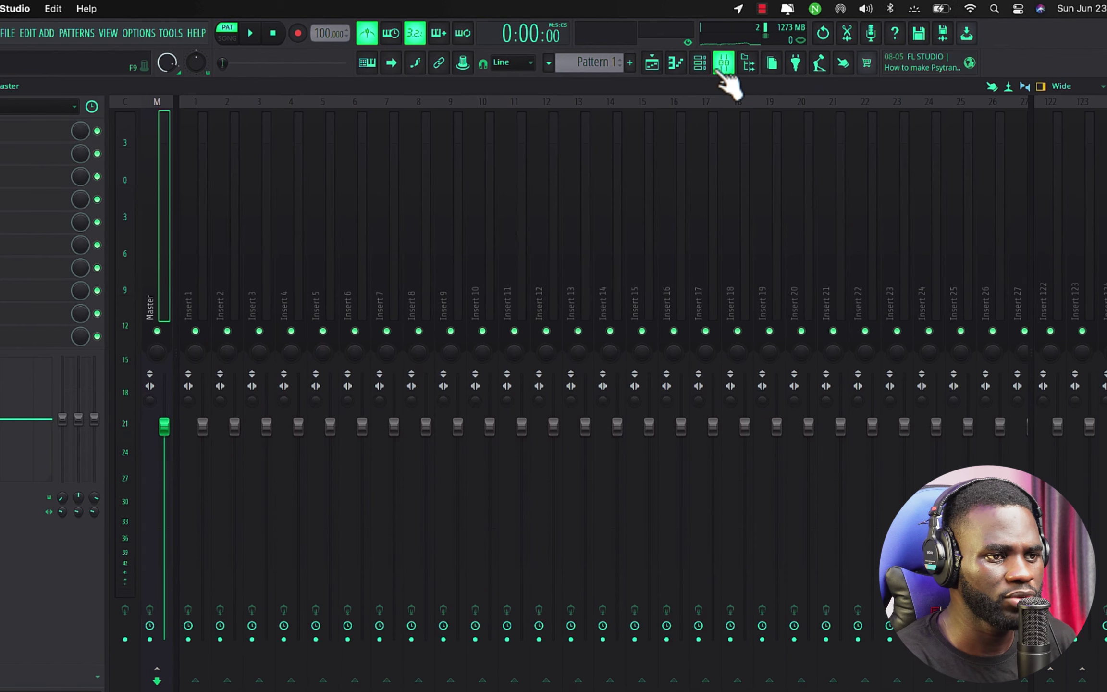
pyautogui.click(700, 63)
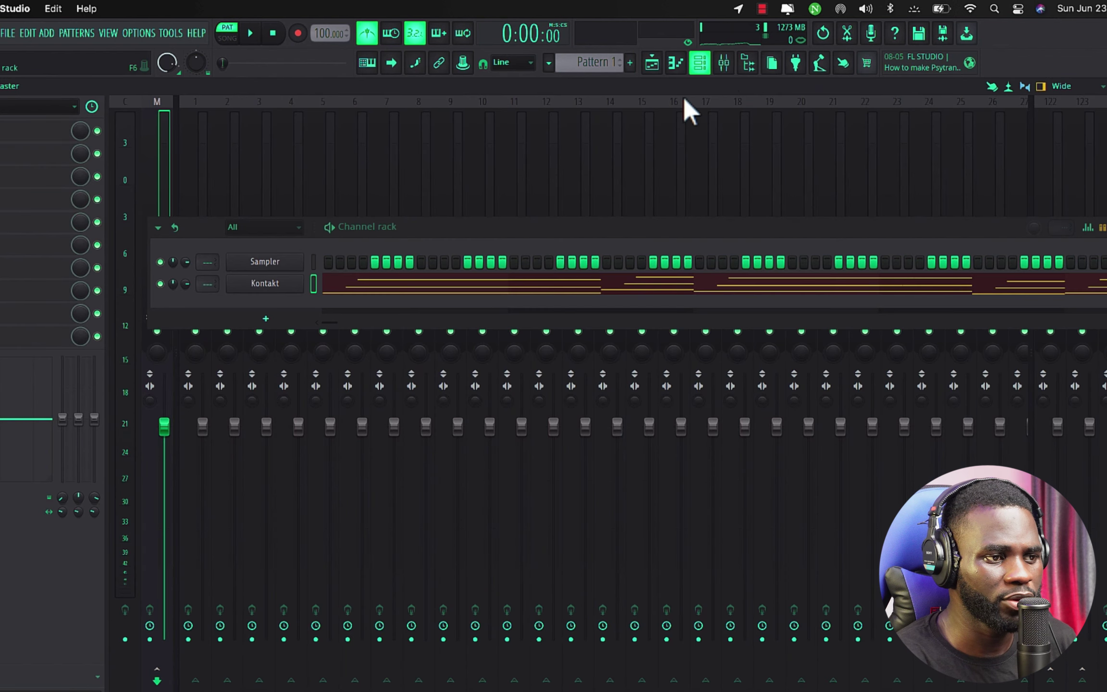
pyautogui.click(264, 284)
pyautogui.click(7, 78)
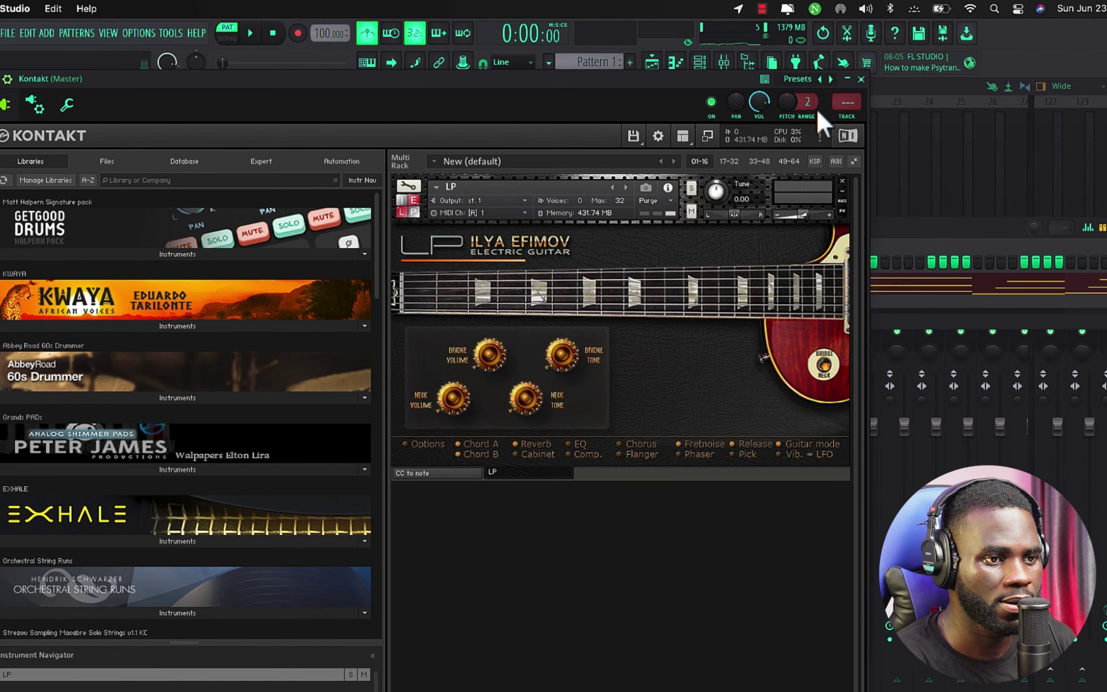
pyautogui.click(847, 102)
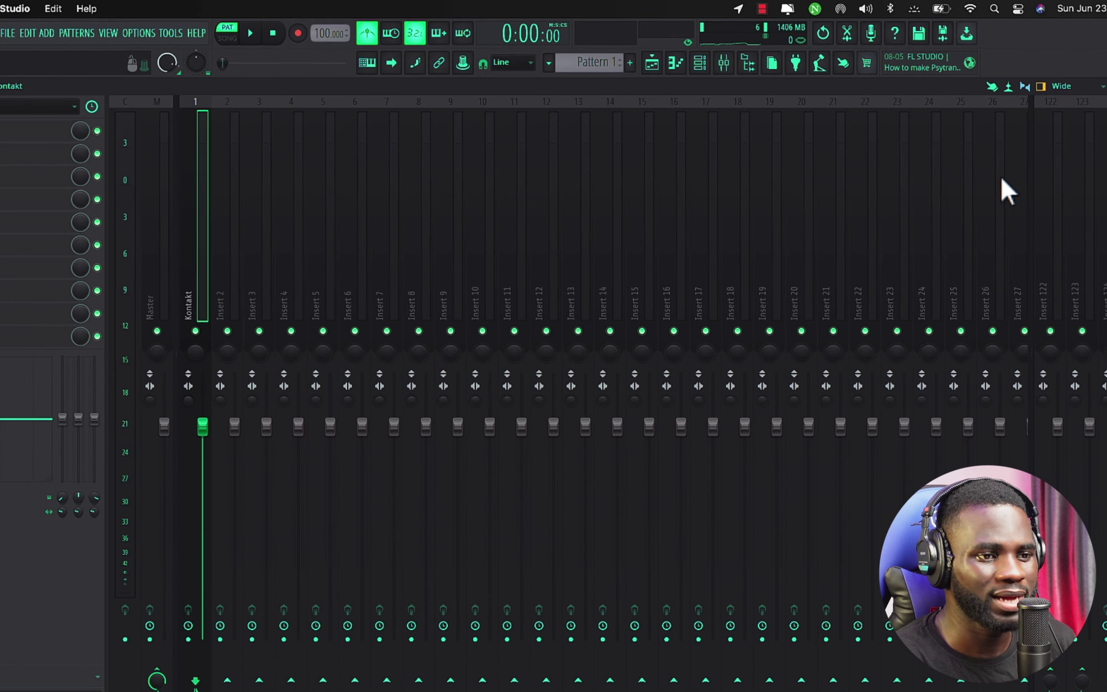
# Load ValhallaVintageVerb into the first effect slot of Insert 122 and close its window
pyautogui.click(1037, 170)
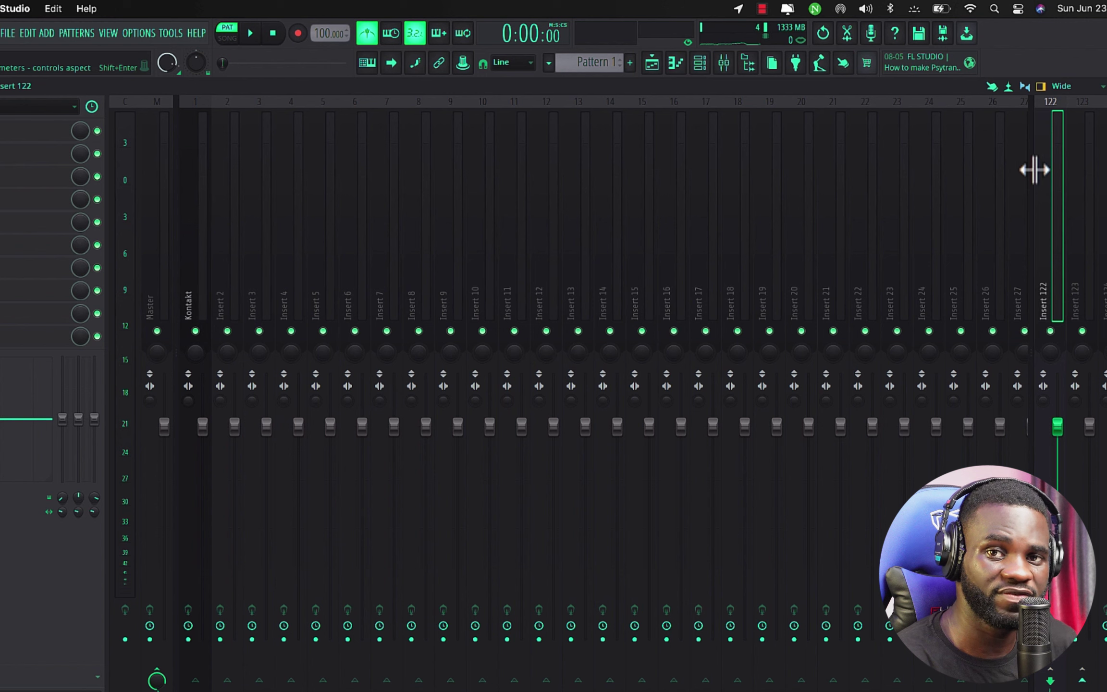
pyautogui.click(18, 132)
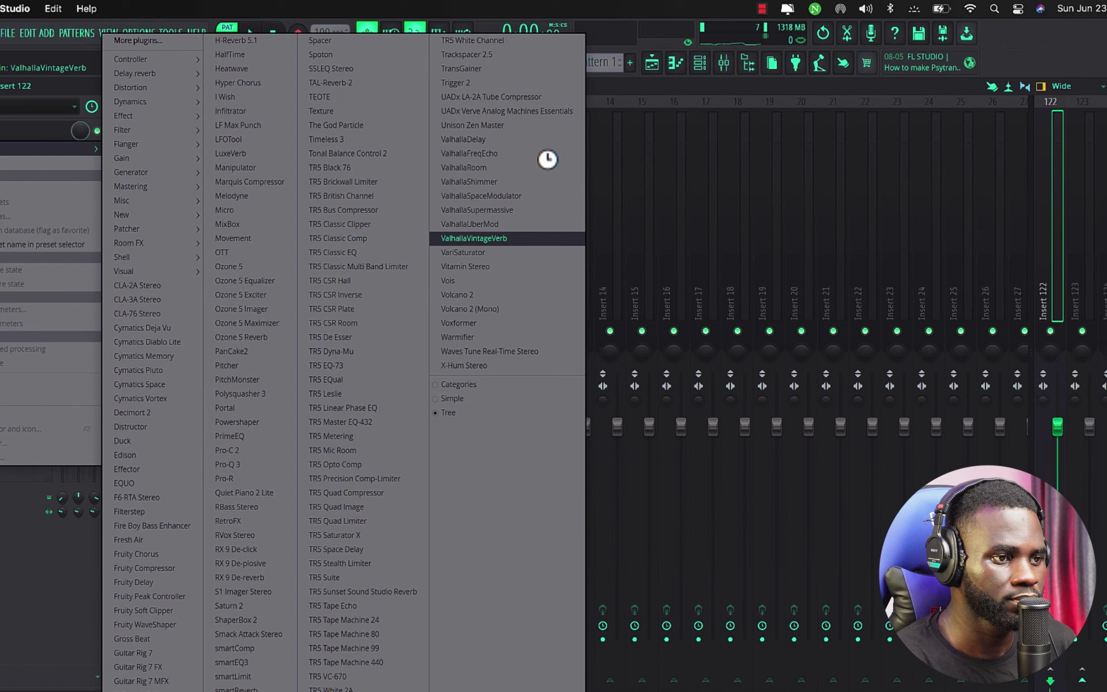
pyautogui.press('Return')
pyautogui.click(734, 154)
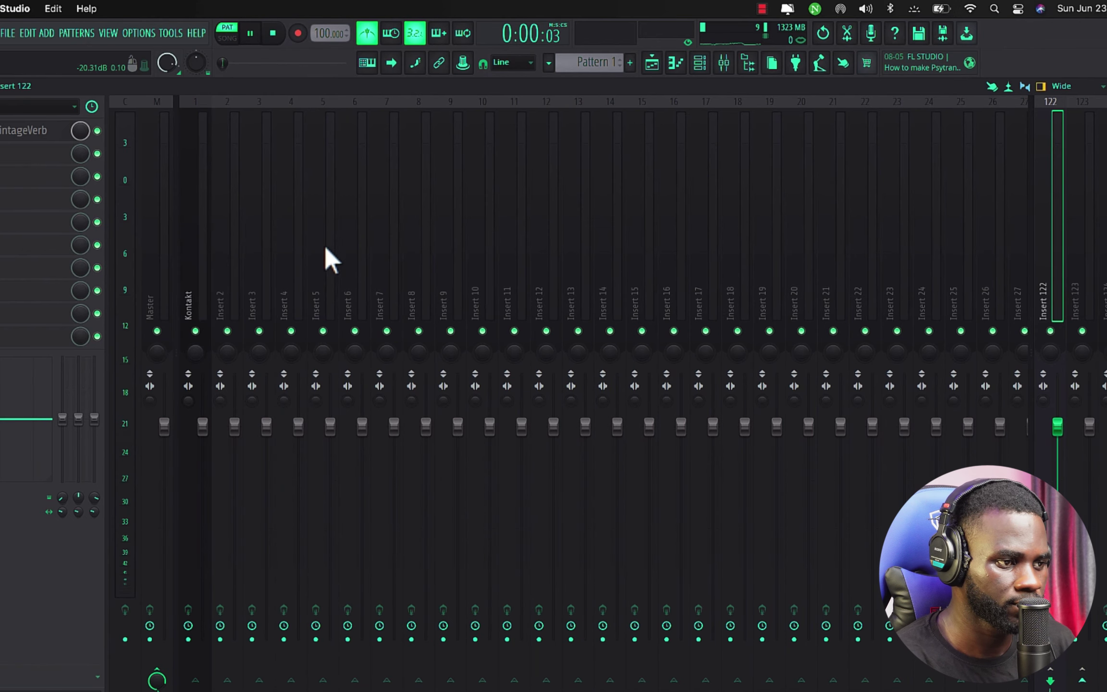
# Send the Kontakt mixer track to Insert 122 during playback and turn off the metronome
pyautogui.press('space')
pyautogui.click(209, 246)
pyautogui.moveTo(1052, 683); pyautogui.dragTo(1049, 674)
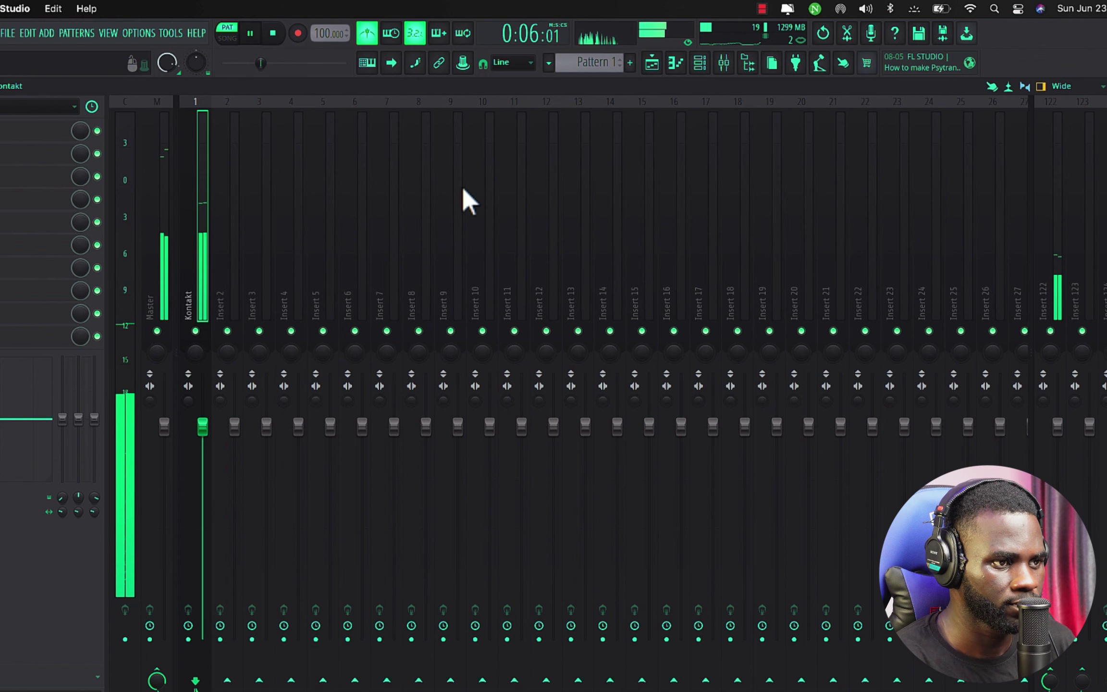
pyautogui.click(368, 34)
# Place Pattern 1 at bar 1 on Track 1 of the playlist and audition it in song mode
pyautogui.click(652, 63)
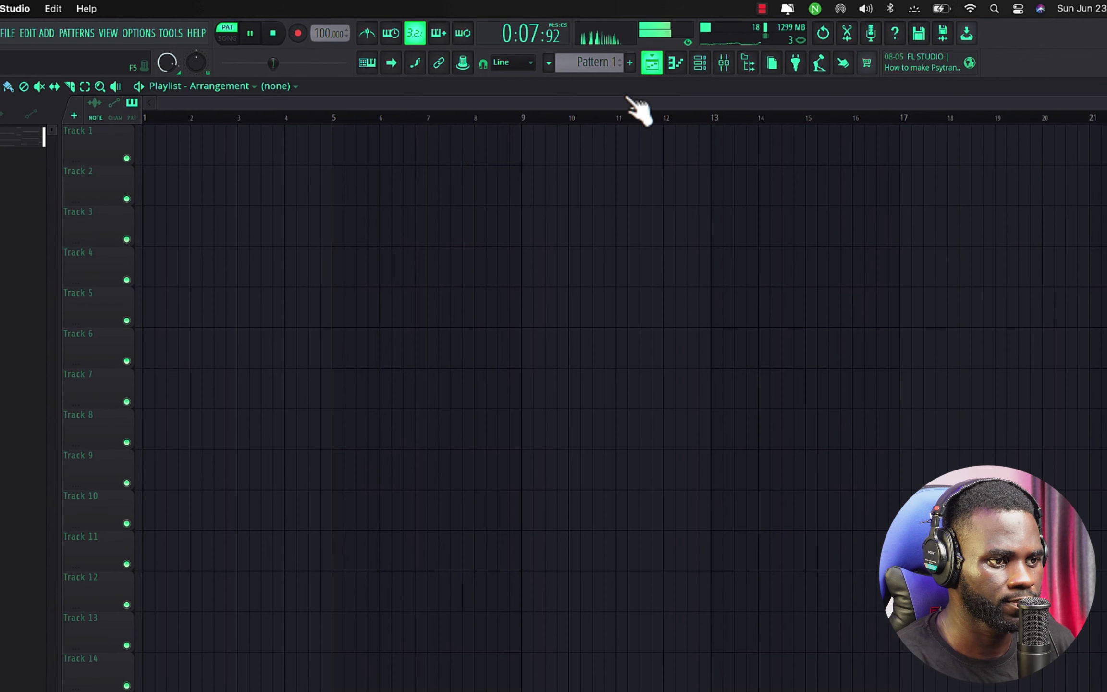
pyautogui.click(415, 144)
pyautogui.moveTo(415, 143); pyautogui.dragTo(200, 143)
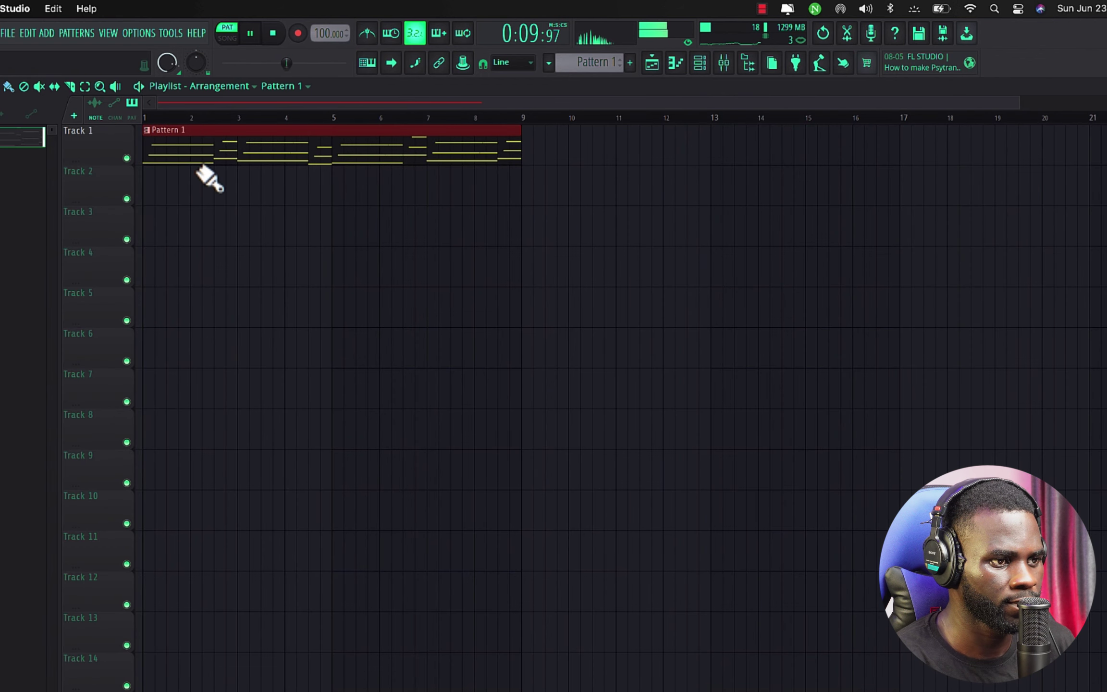
pyautogui.scroll(-1, 321, 252)
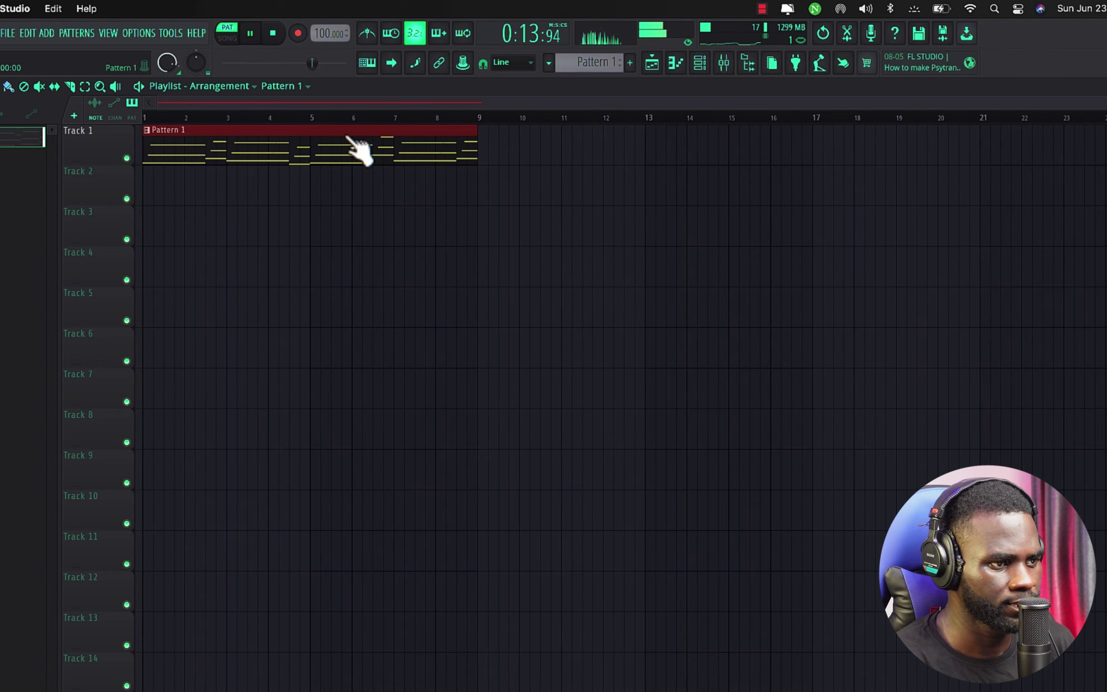
pyautogui.press('l')
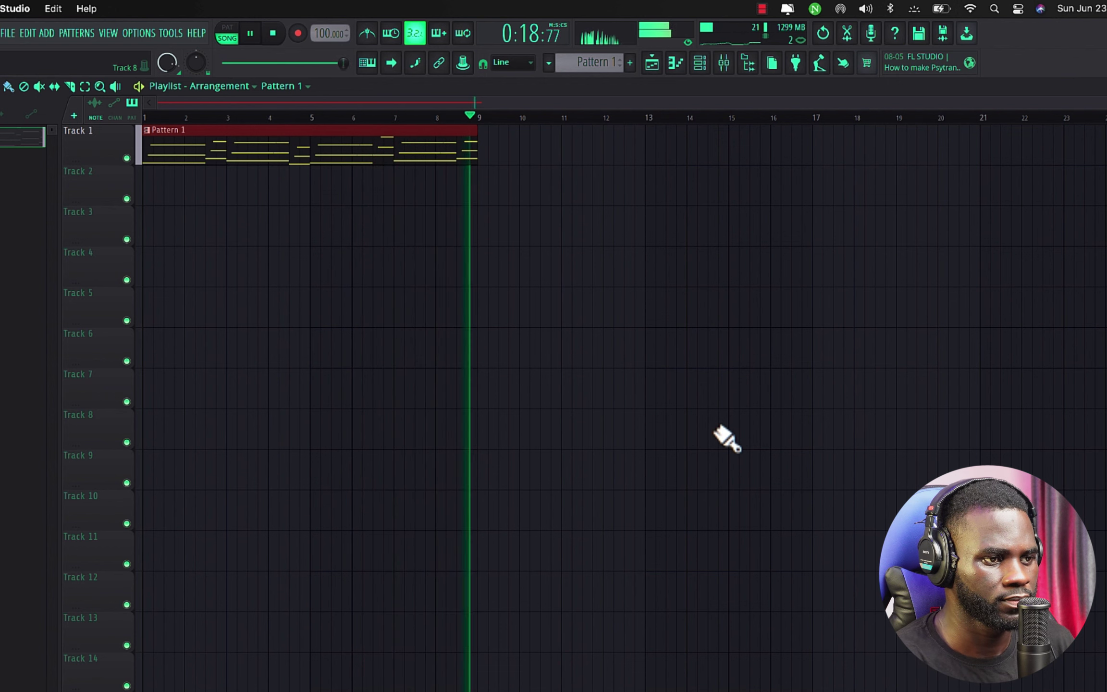
pyautogui.press('space')
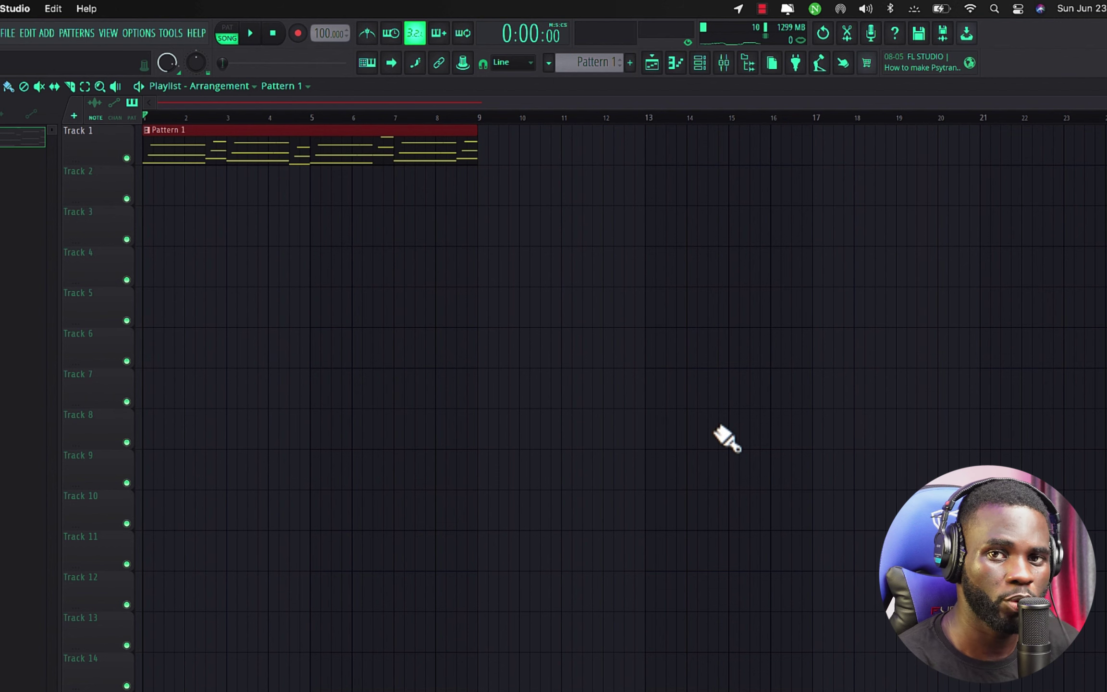
# Create Pattern 2 and add a FLEX channel with the Ace Nylon MK I preset from Essential Guitars
pyautogui.press('F4')
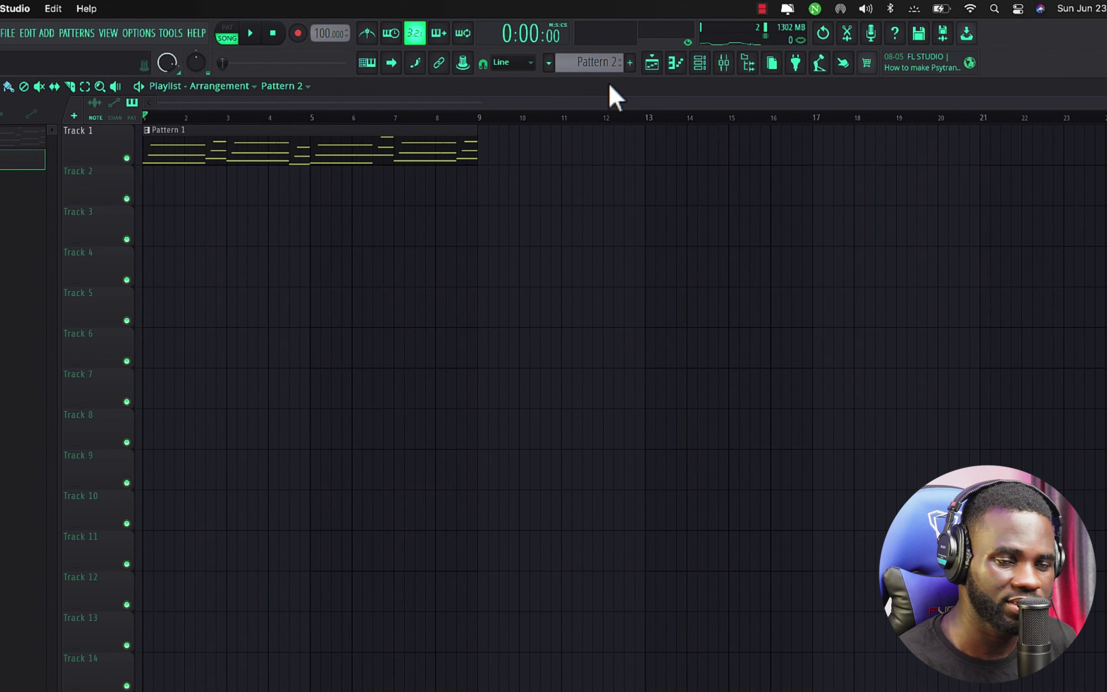
pyautogui.click(675, 63)
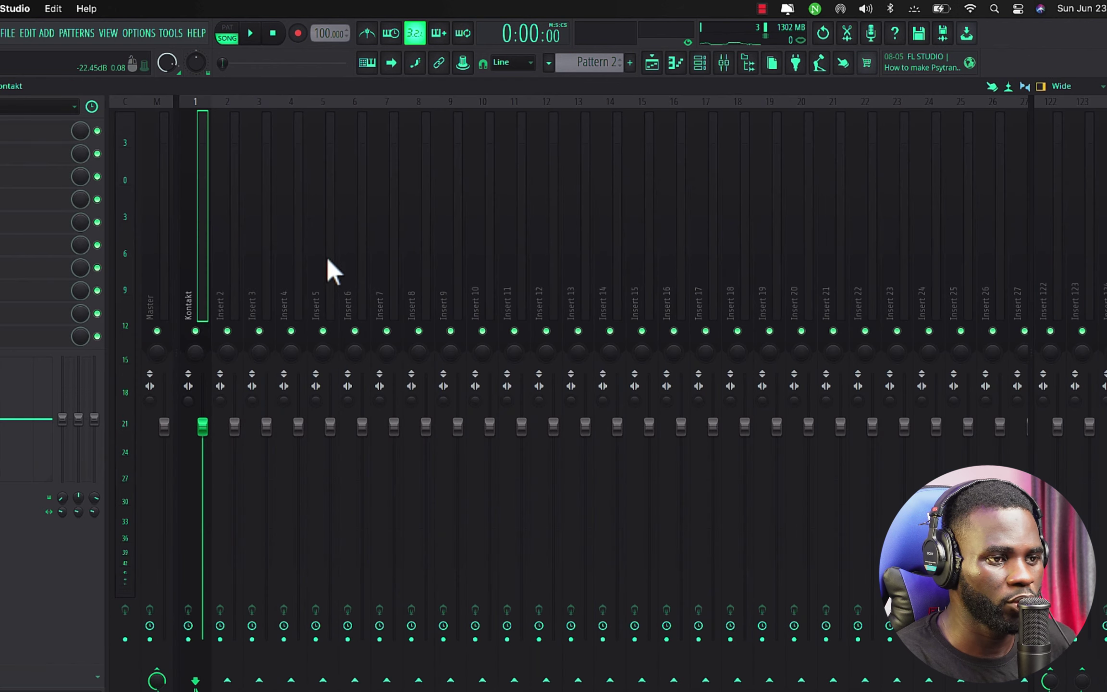
pyautogui.click(724, 63)
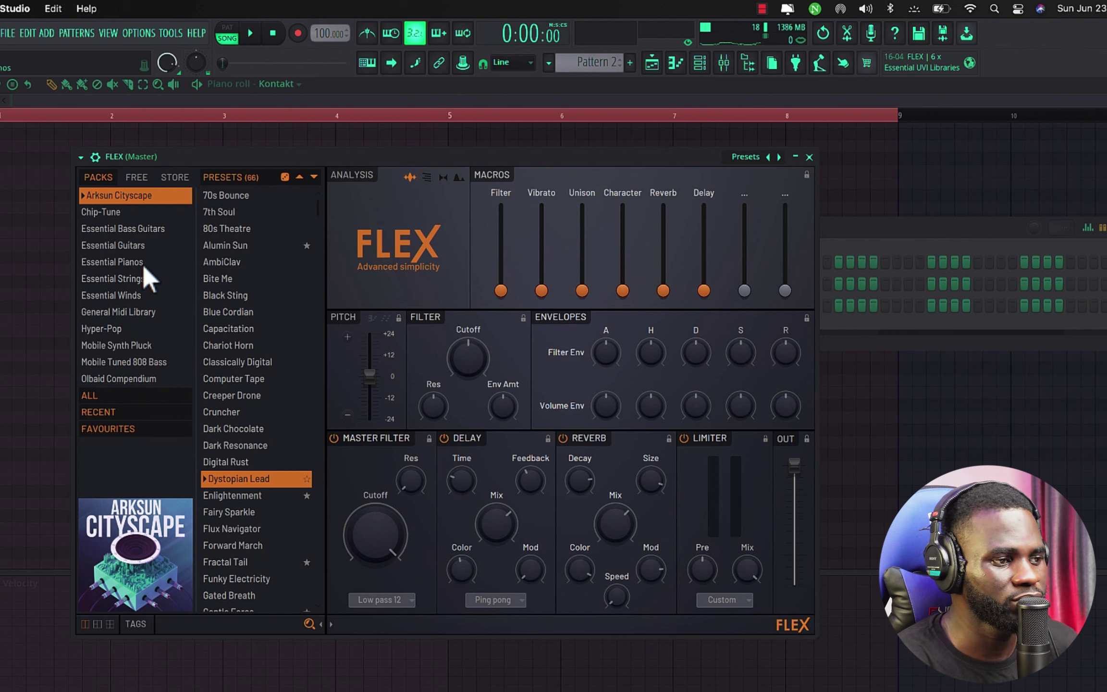
pyautogui.click(137, 246)
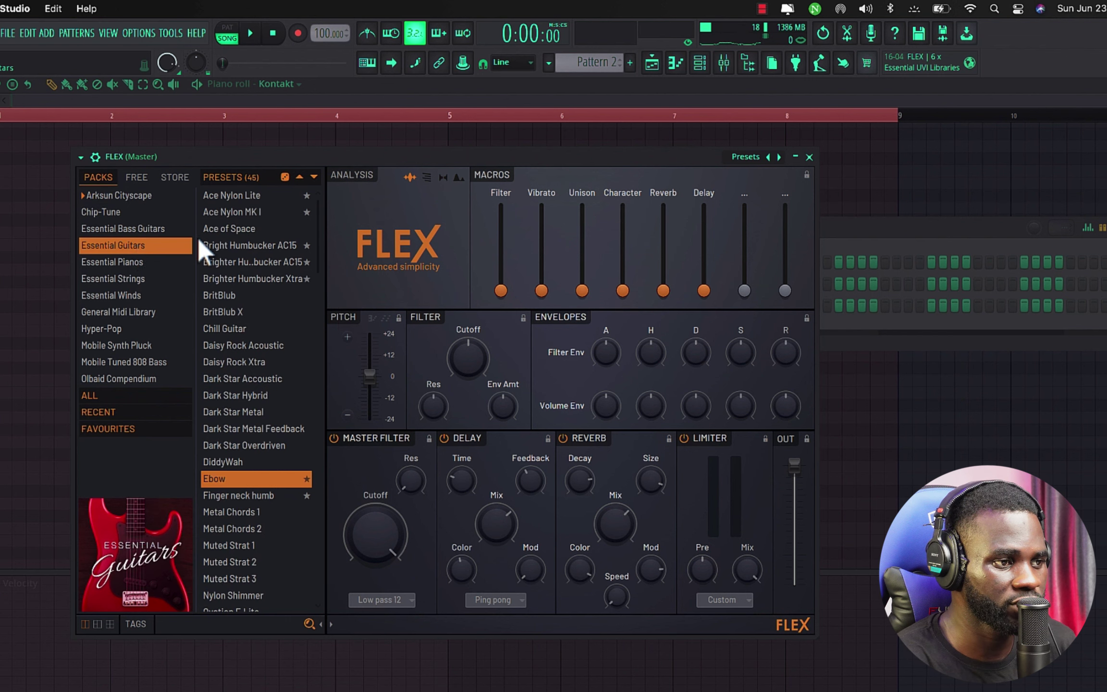
pyautogui.click(262, 212)
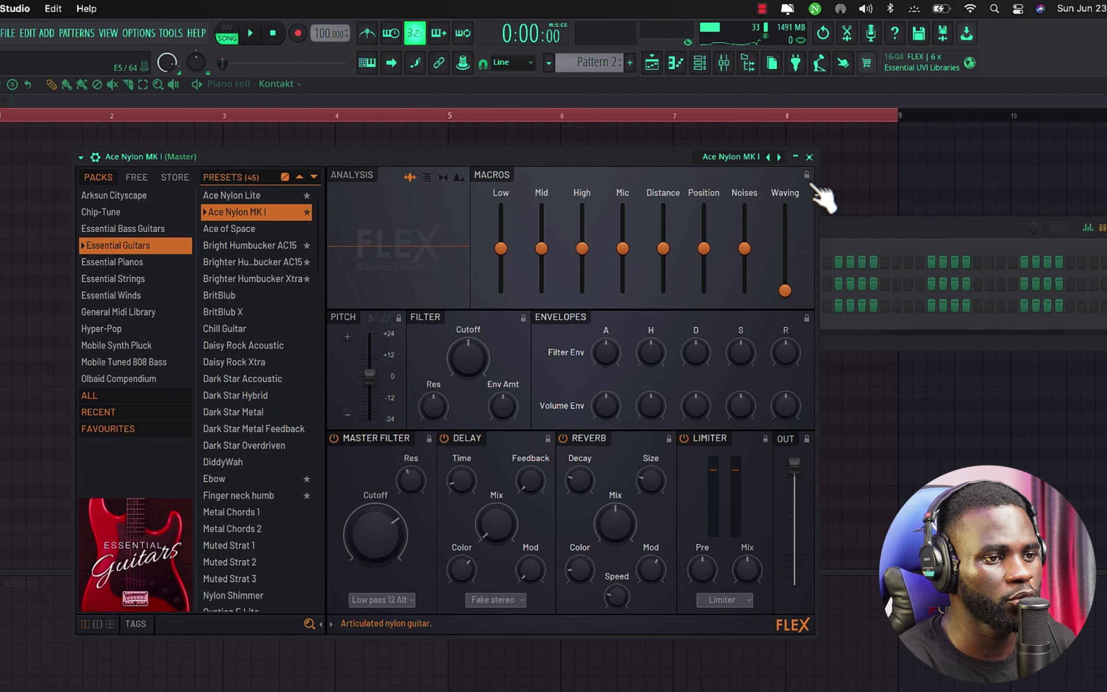
pyautogui.click(809, 157)
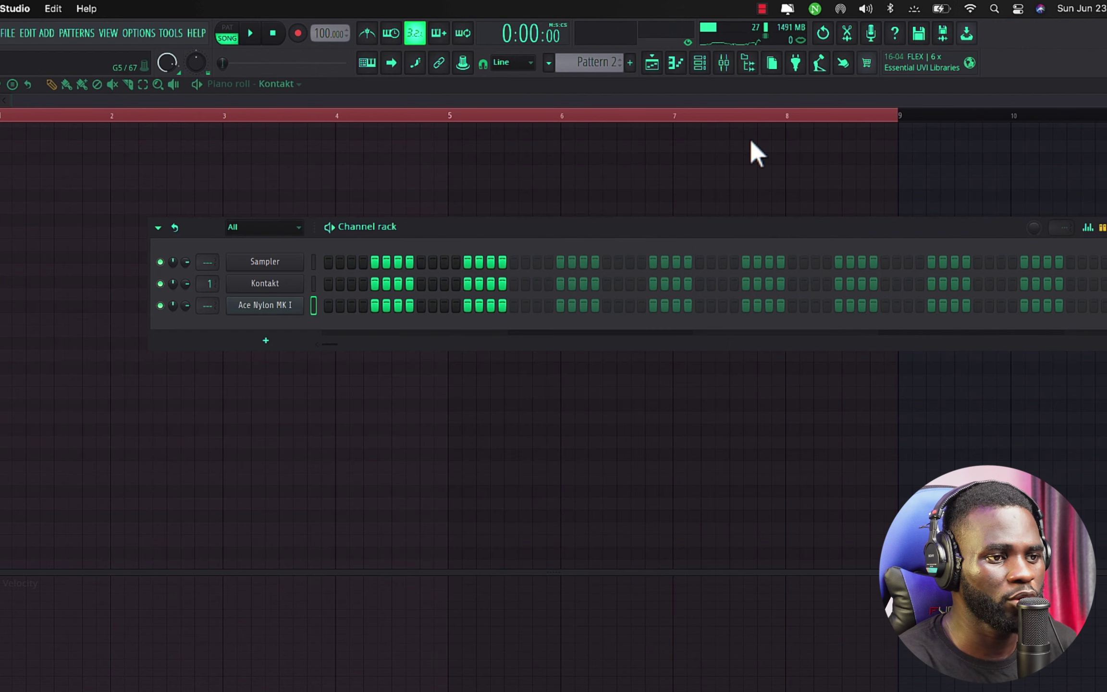
# Play the playlist arrangement in song mode with the metronome turned on, and stop playback
pyautogui.click(699, 63)
pyautogui.press('space')
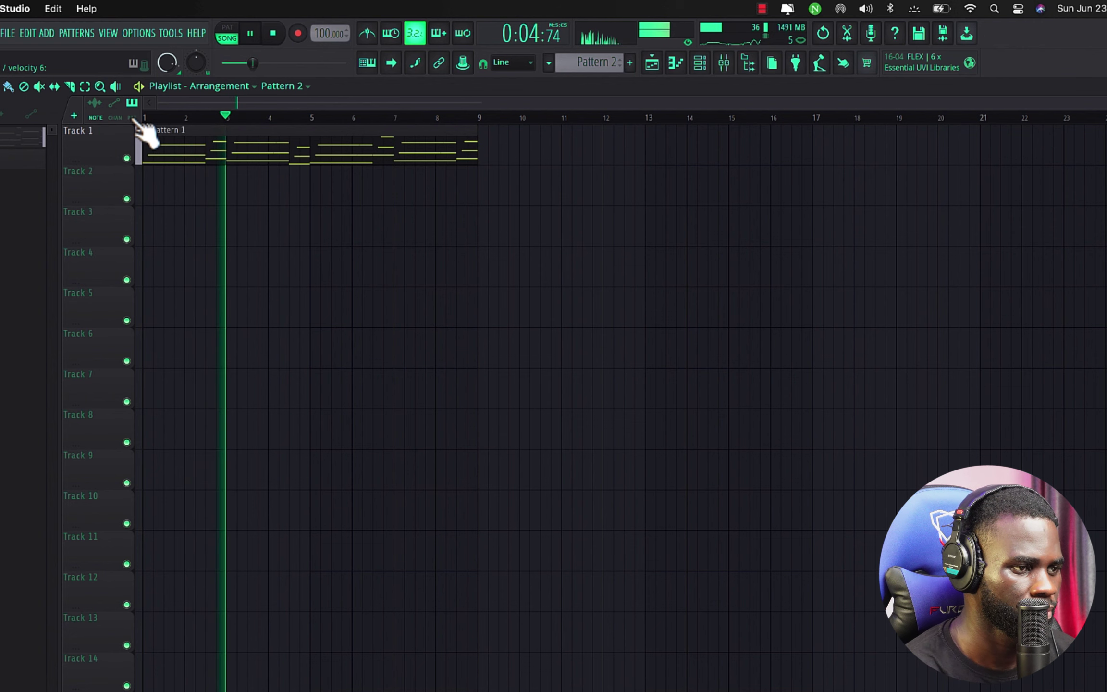
pyautogui.scroll(-4, 126, 148)
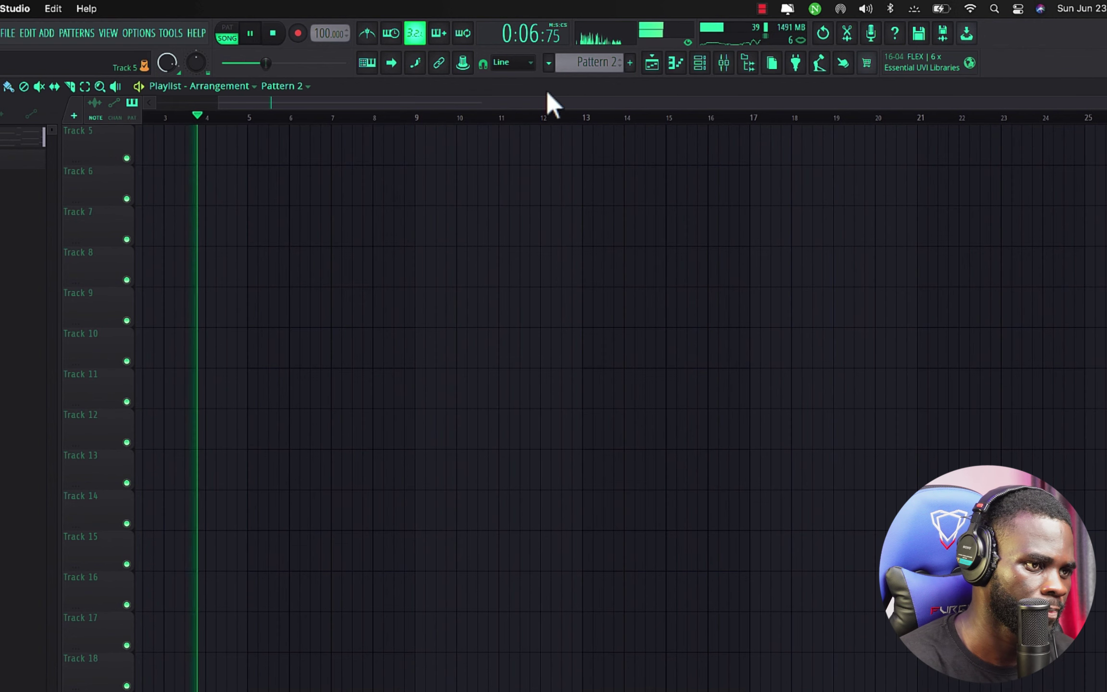
pyautogui.click(367, 33)
pyautogui.scroll(4, 515, 297)
pyautogui.hscroll(-2, 514, 296)
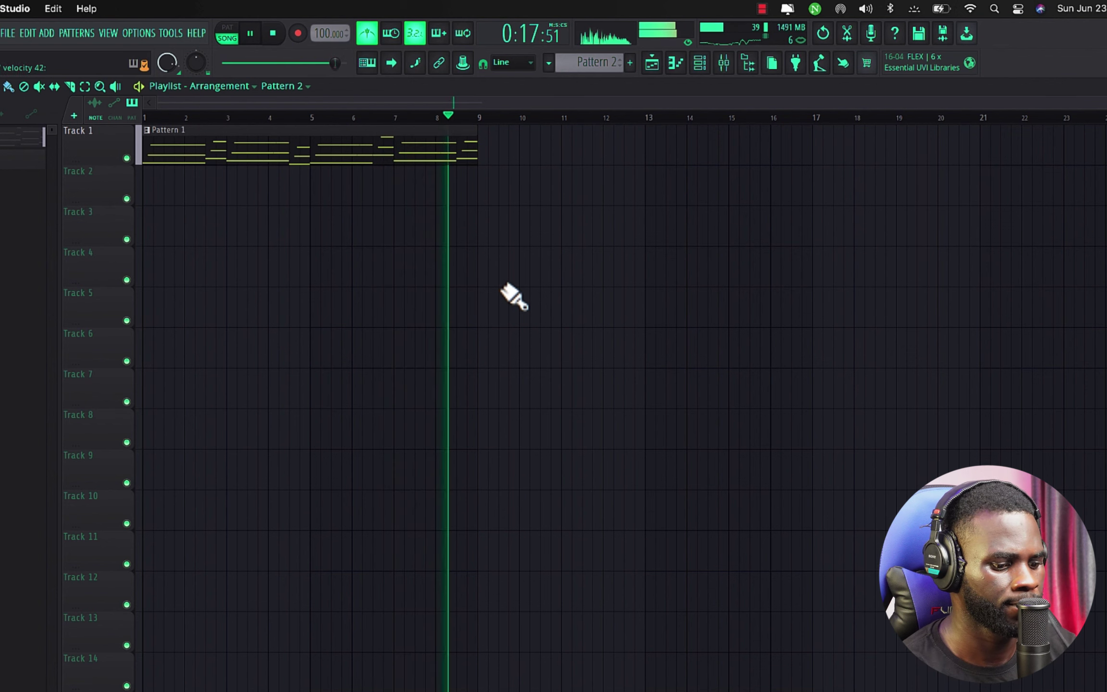
pyautogui.press('space')
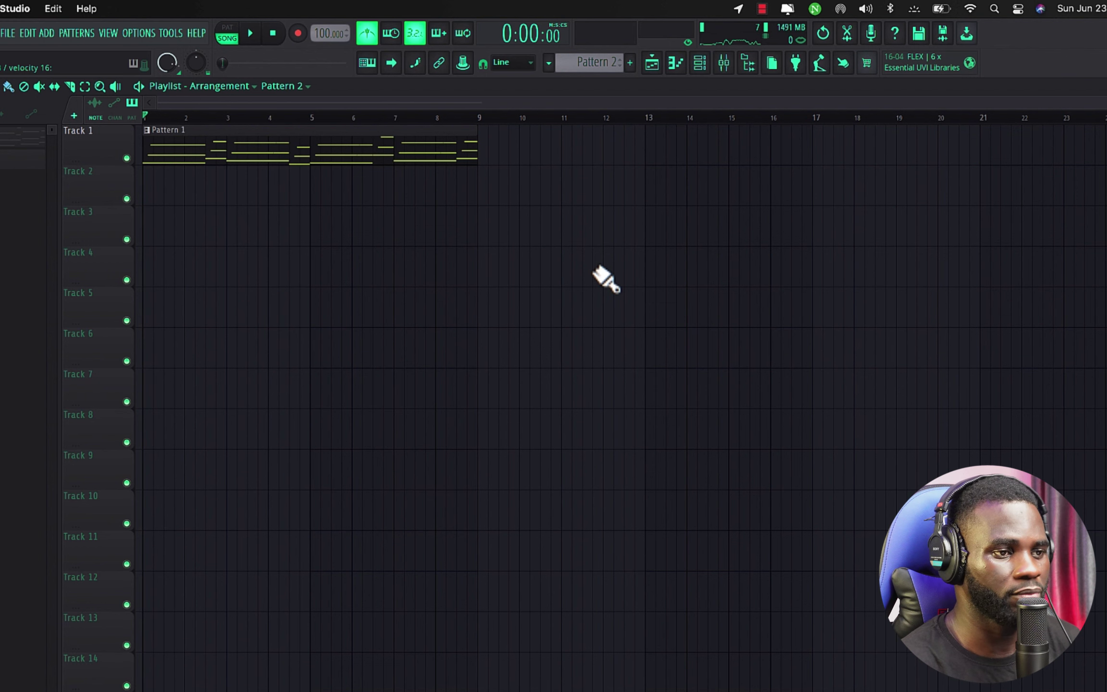
# Record the nylon guitar chords into Pattern 2 over the playlist arrangement, stop, and open the Ace Nylon MK I notes in the piano roll
pyautogui.press('r')
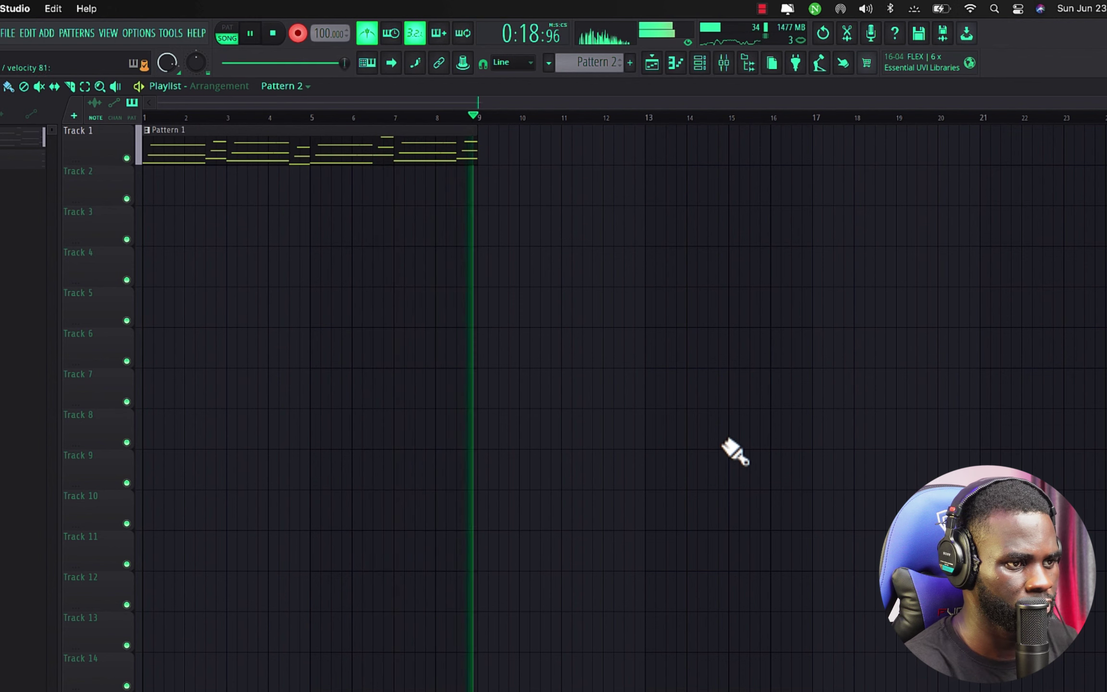
pyautogui.press('space')
pyautogui.doubleClick(242, 189)
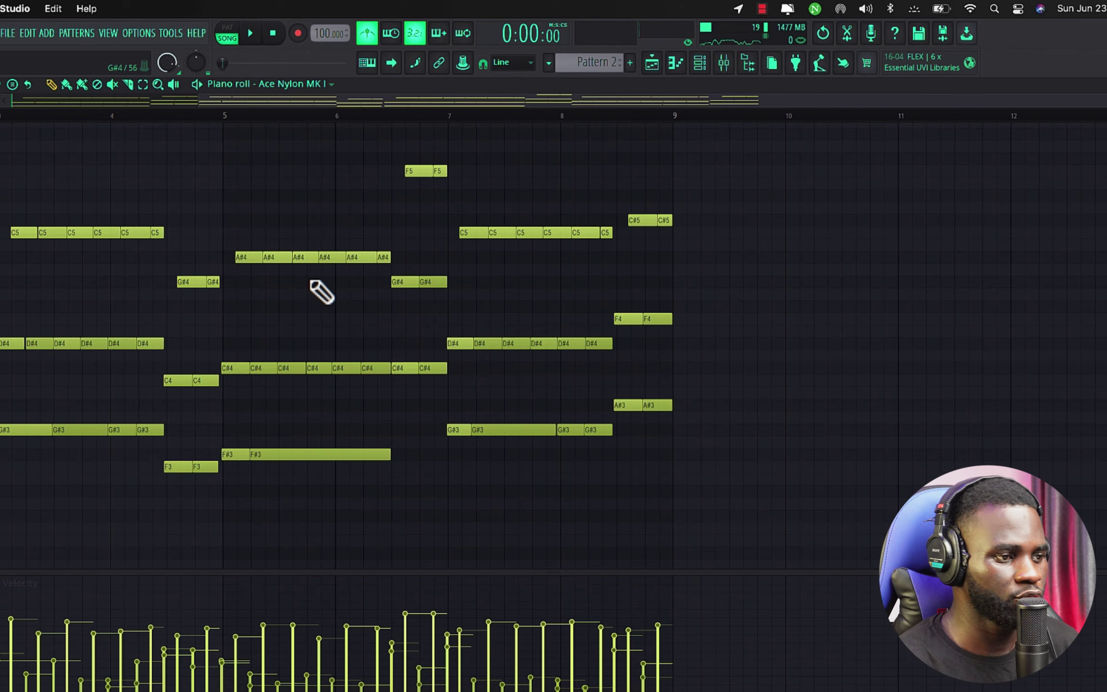
# Quantize all the recorded Ace Nylon MK I notes in Pattern 2 to the grid and deselect them
pyautogui.scroll(-3, 296, 328)
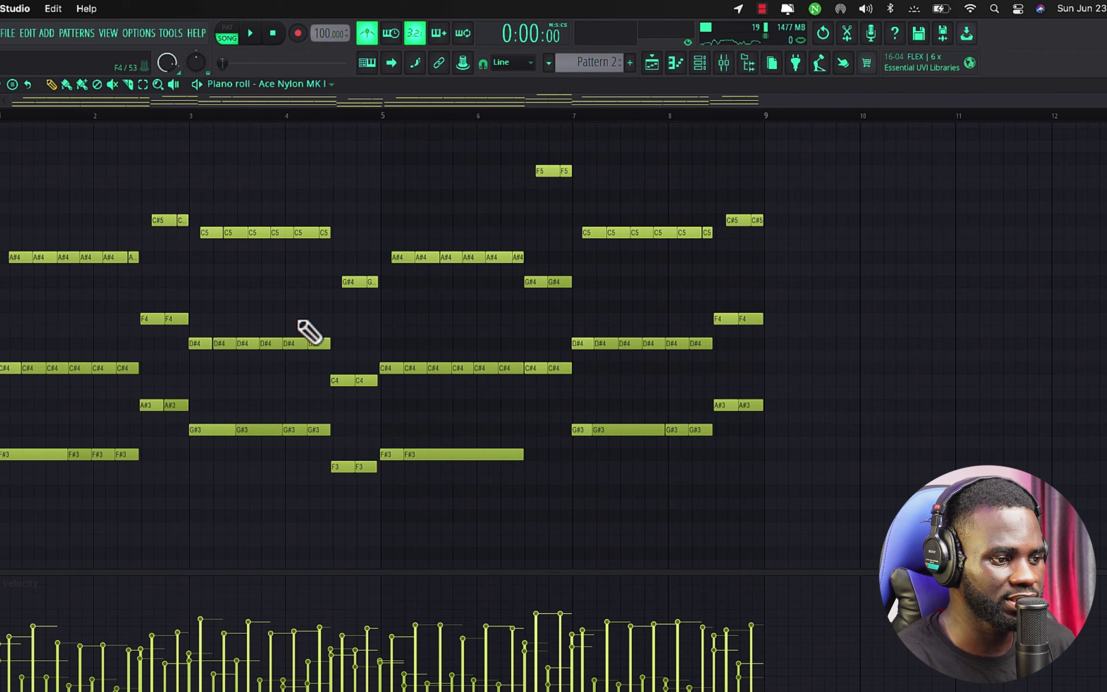
pyautogui.press('super+a')
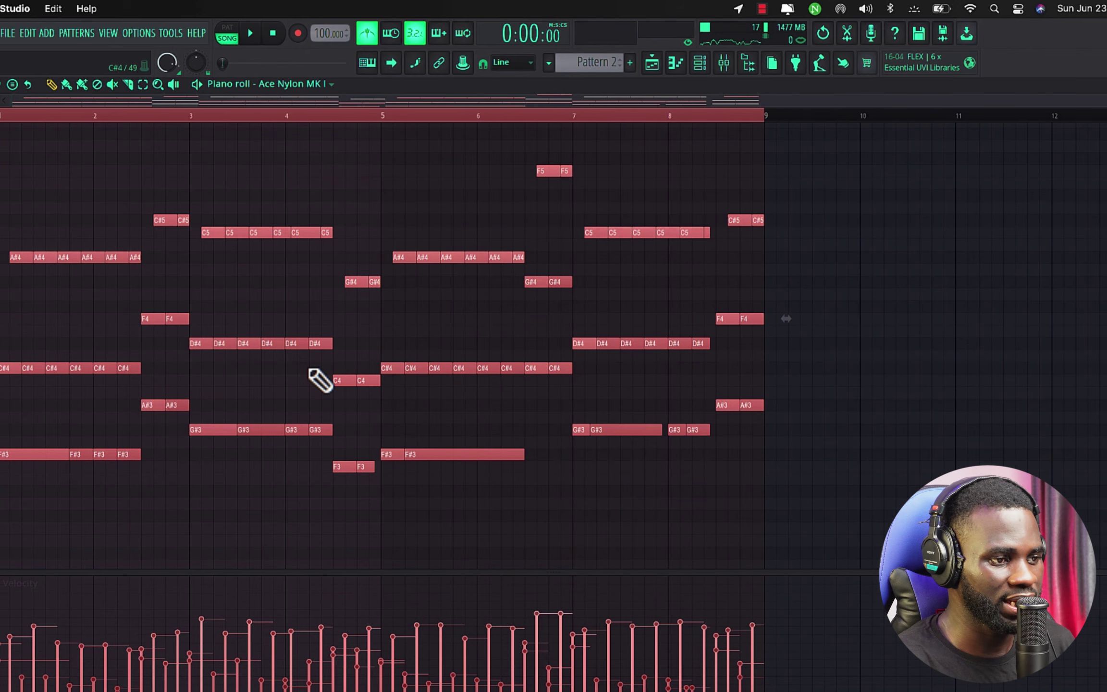
pyautogui.press('super+d')
# During playback without the metronome, reposition the second-to-last C5 note near the start of bar 4 directly before the final C5
pyautogui.press('space')
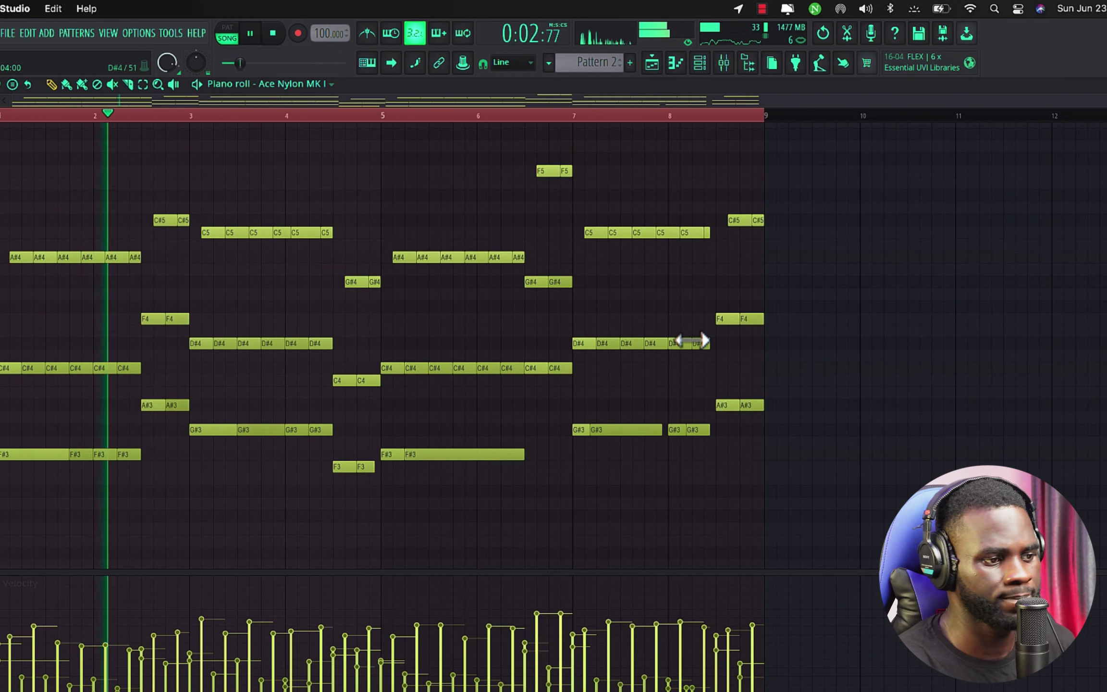
pyautogui.moveTo(572, 625); pyautogui.dragTo(561, 621)
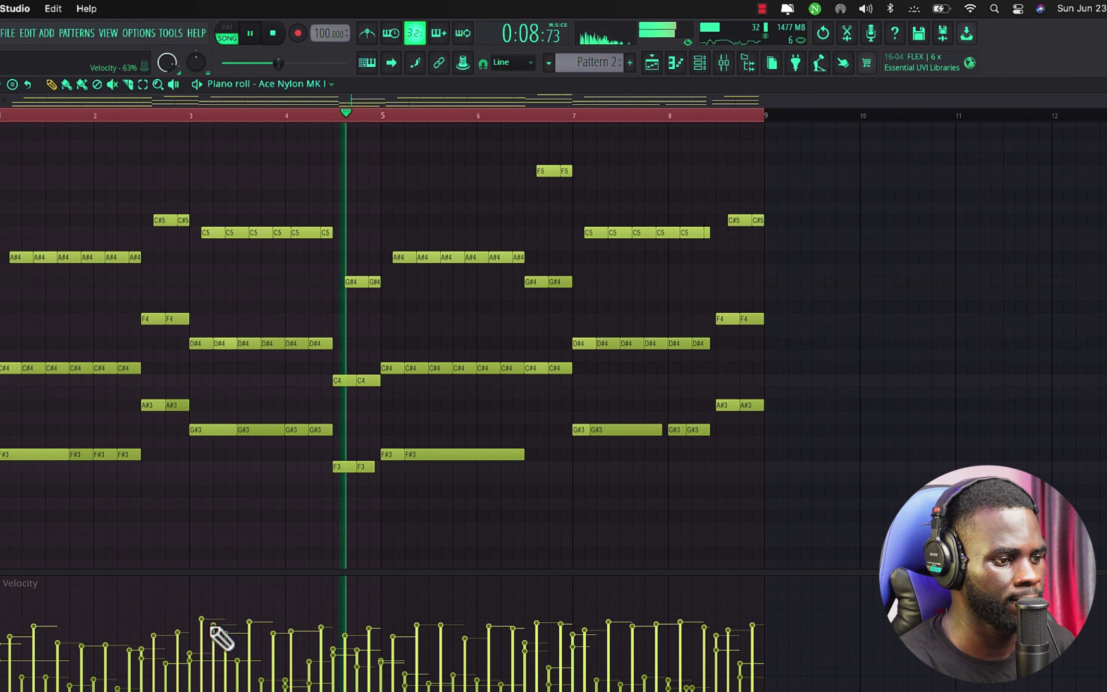
pyautogui.click(233, 115)
pyautogui.scroll(2, 192, 255)
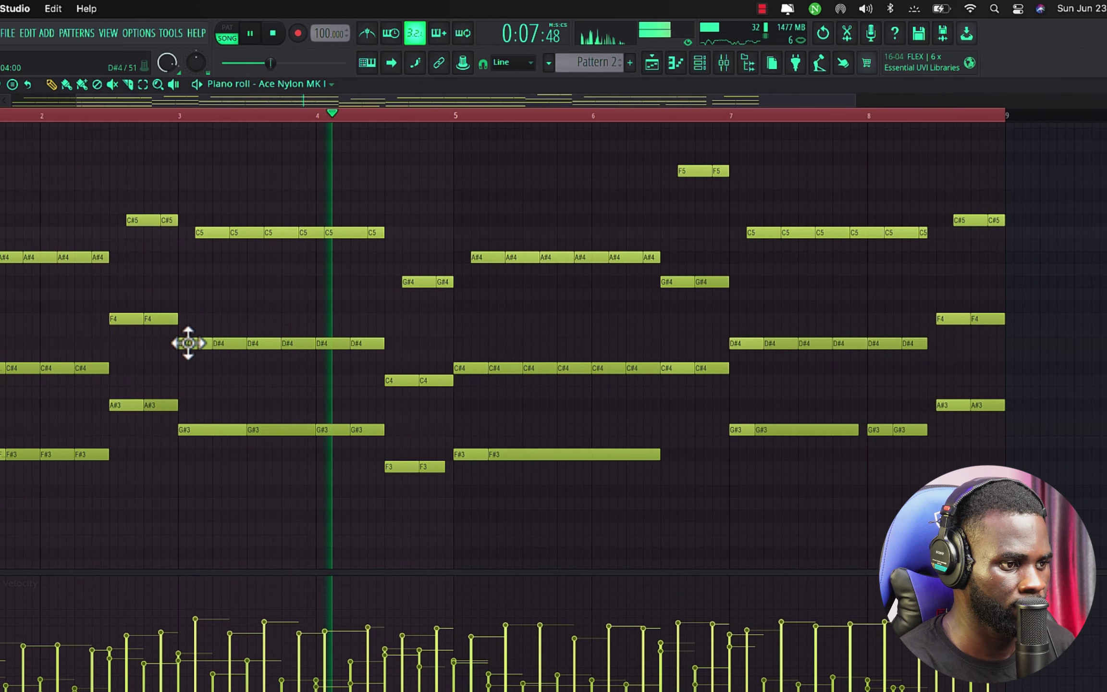
pyautogui.scroll(3, 240, 376)
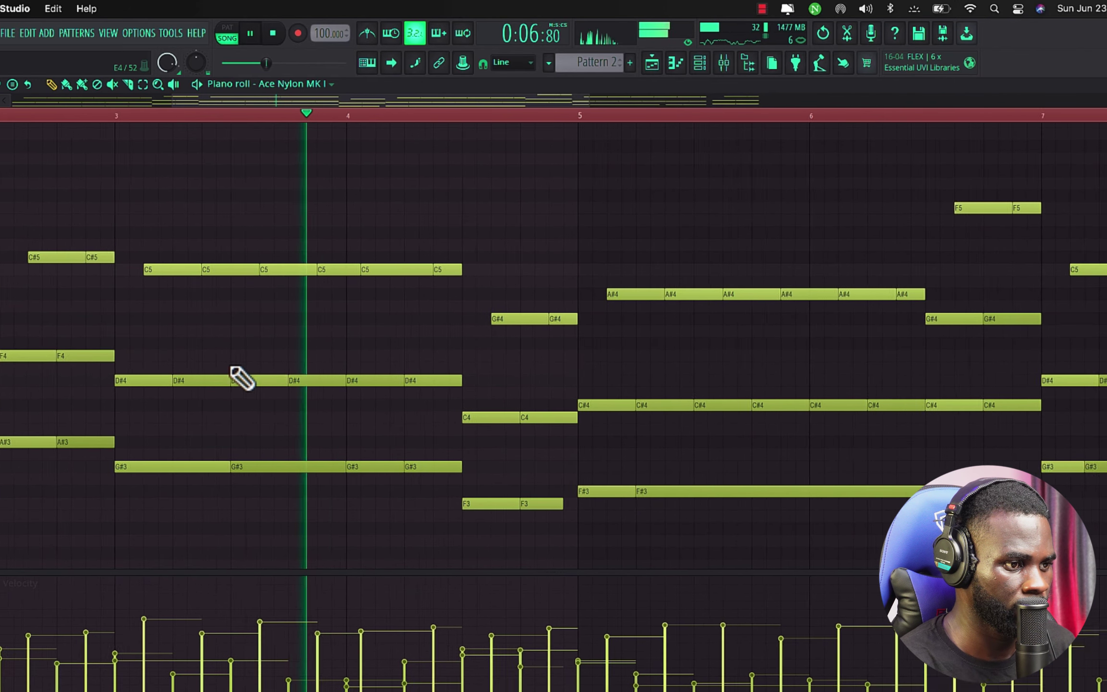
pyautogui.moveTo(339, 272)
pyautogui.mouseDown()
pyautogui.moveTo(321, 274)
pyautogui.moveTo(341, 273)
pyautogui.mouseUp()
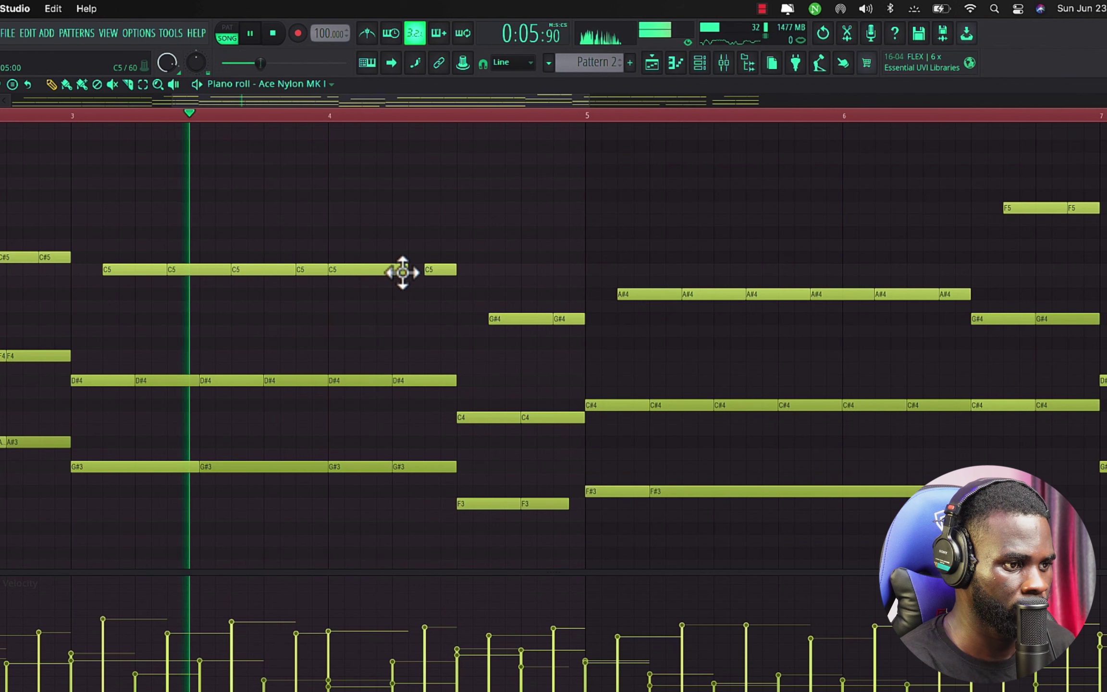
pyautogui.moveTo(364, 272); pyautogui.dragTo(420, 272)
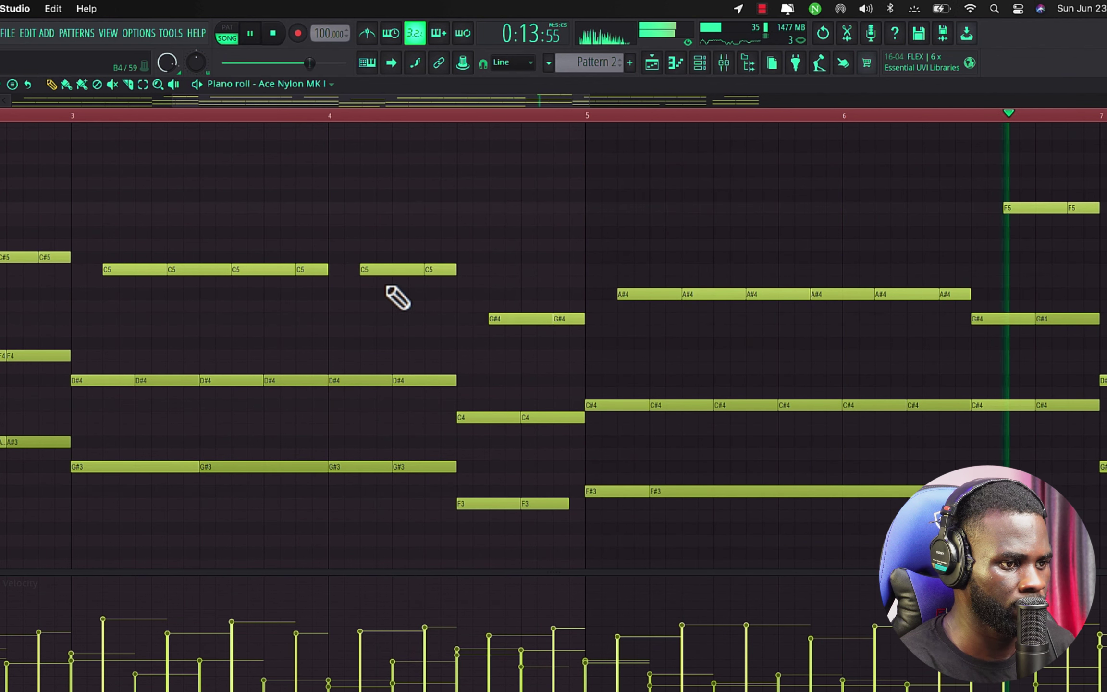
# Lengthen the last C5, D#4 and G#3 notes in bar 8 to meet the following chord, and stop playback
pyautogui.scroll(-4, 399, 300)
pyautogui.scroll(-1, 399, 301)
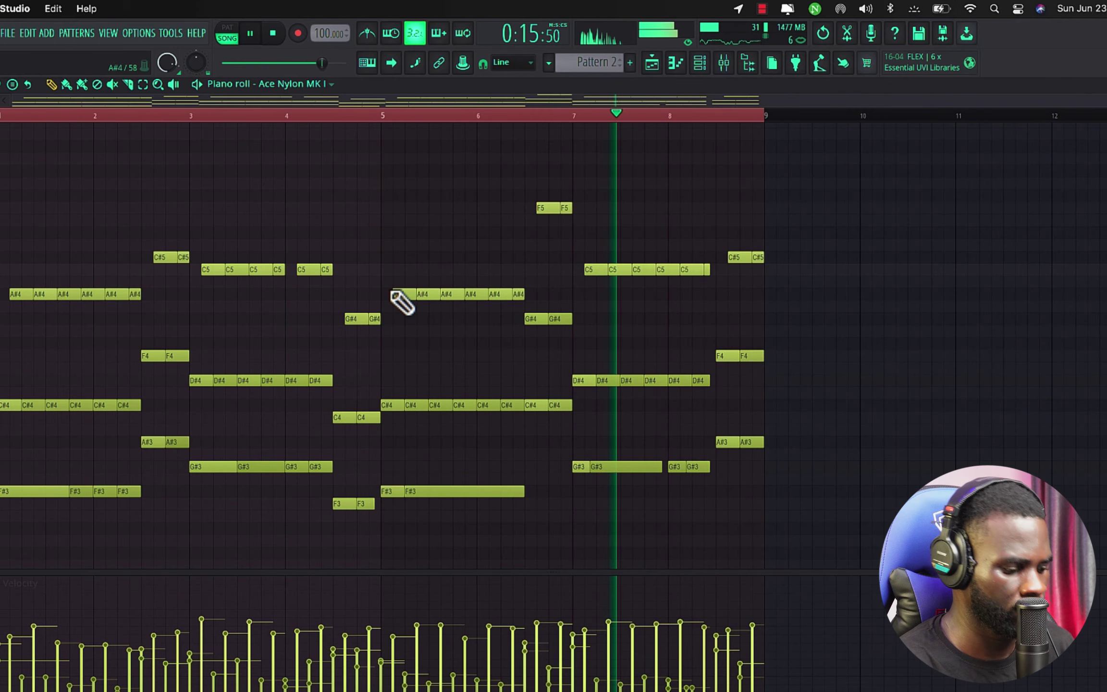
pyautogui.hotkey('ctrl', 'a')
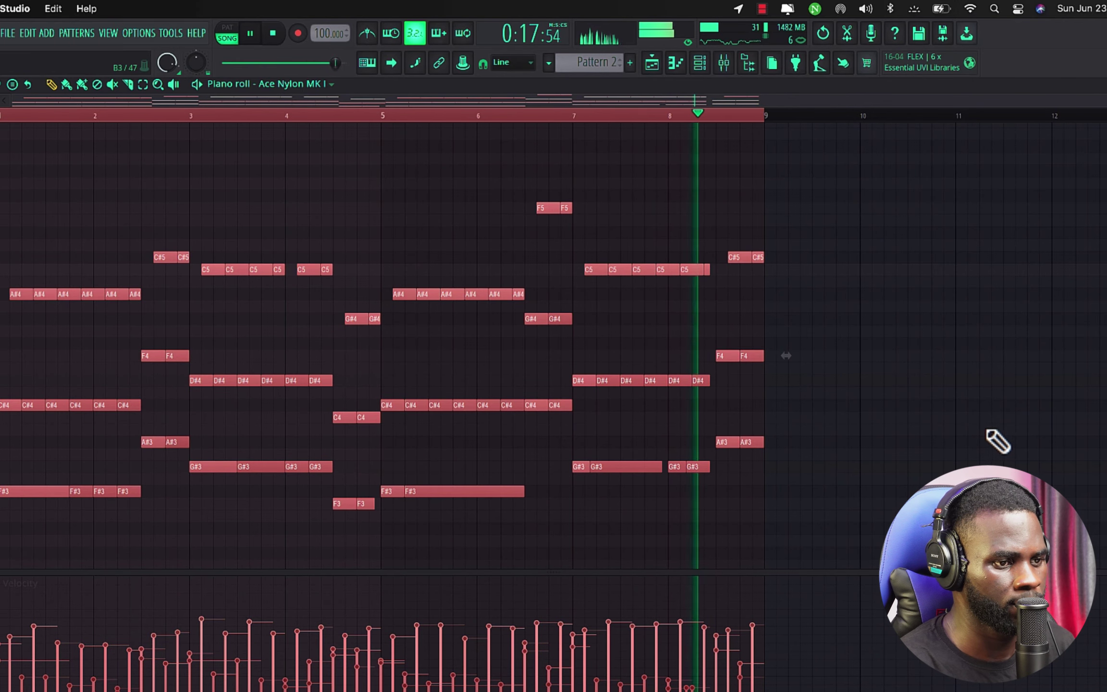
pyautogui.scroll(4, 761, 383)
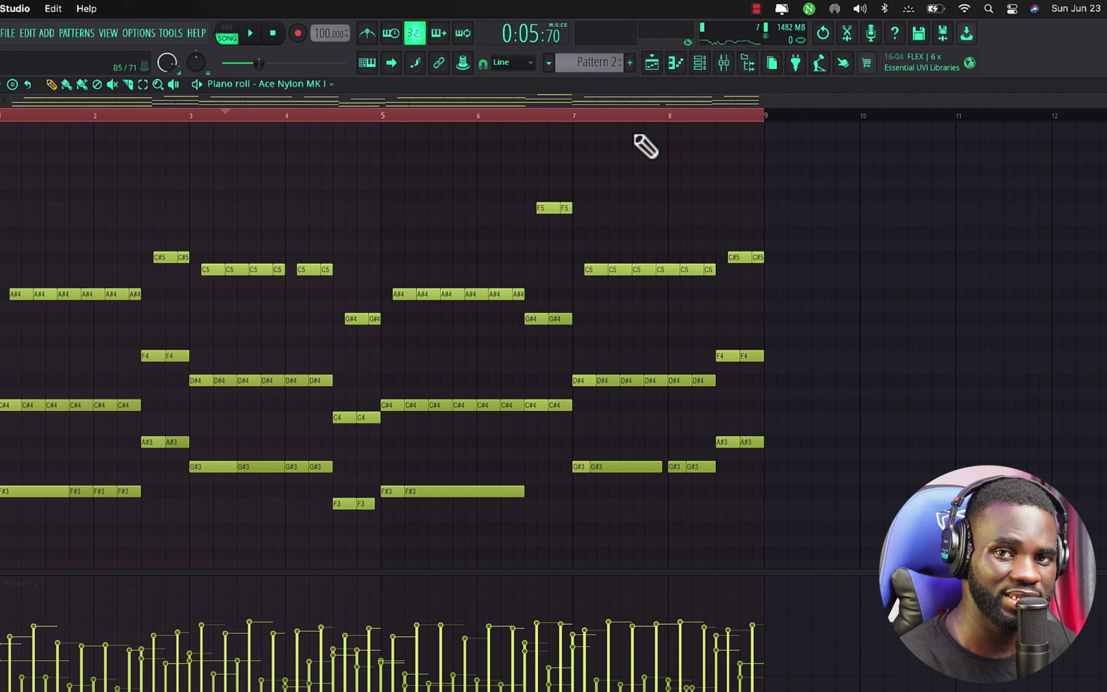
# Create Pattern 3 and paste the Ace Nylon MK I notes from Pattern 2 into it
pyautogui.press('F6')
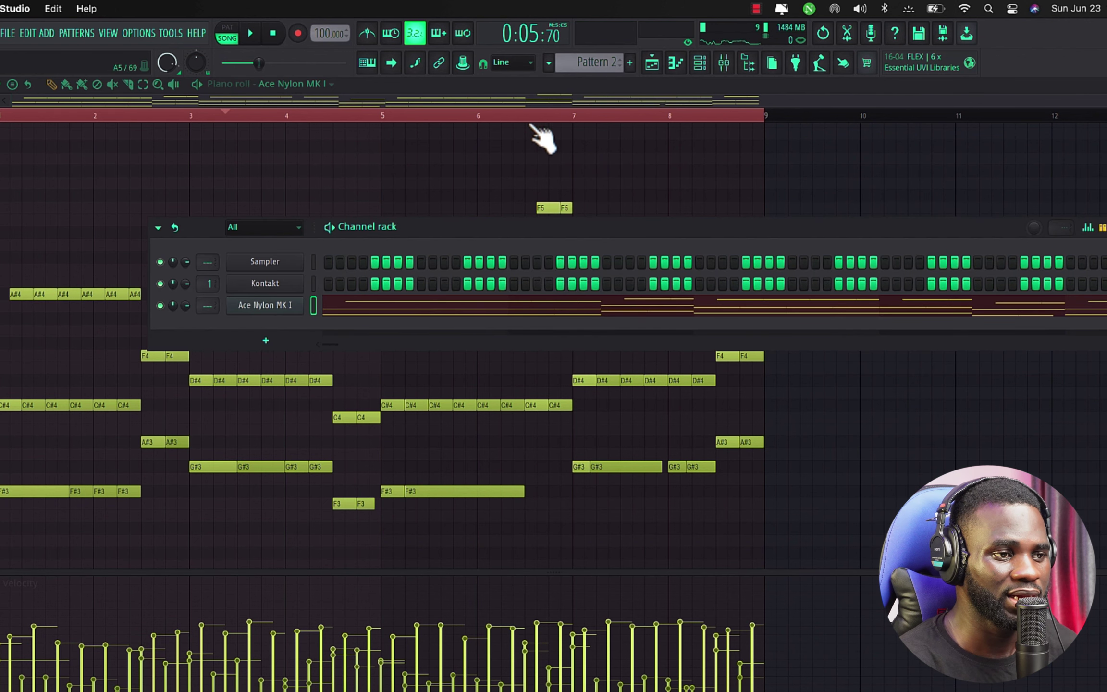
pyautogui.moveTo(580, 69); pyautogui.dragTo(580, 61)
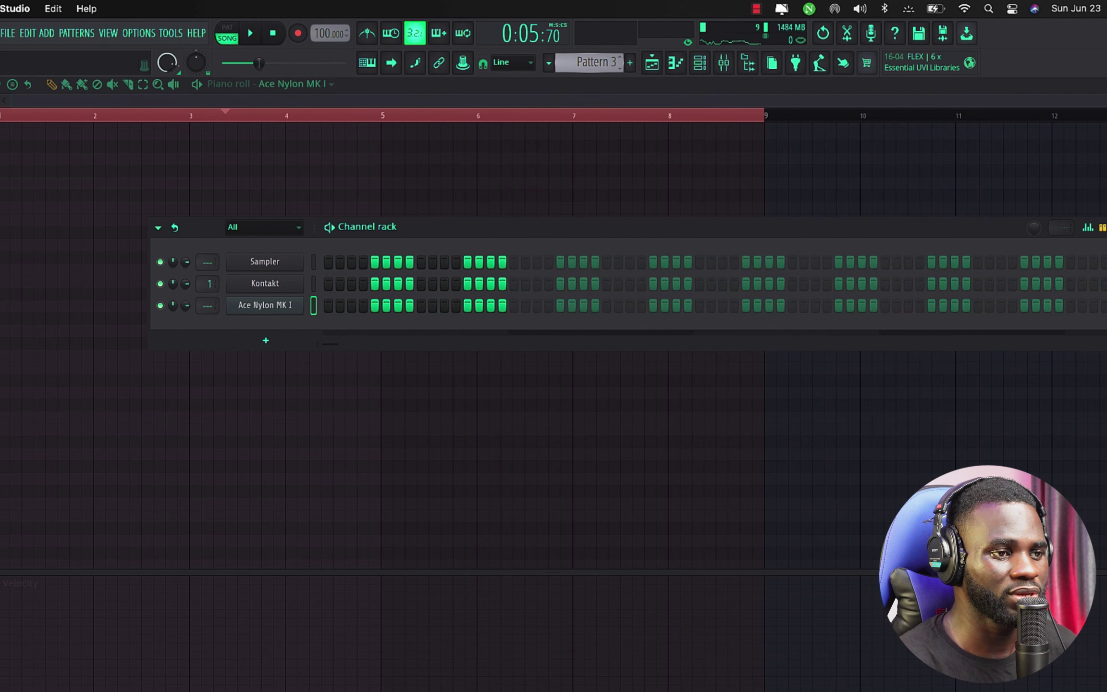
pyautogui.rightClick(290, 308)
pyautogui.click(451, 331)
pyautogui.press('F6')
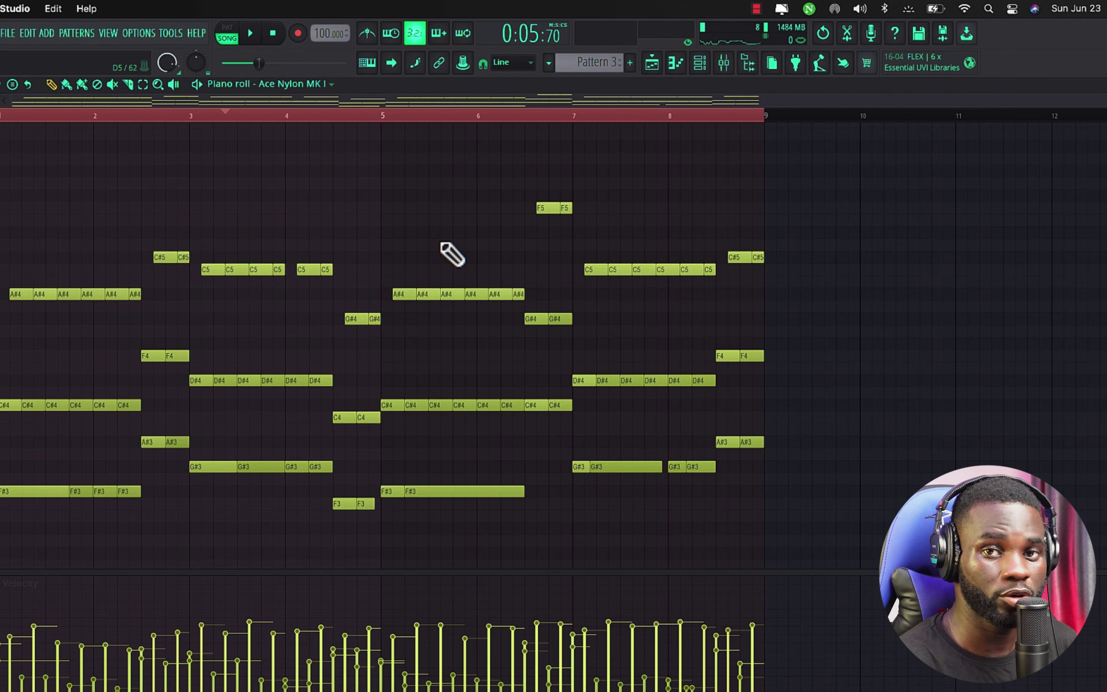
# Flip all the Pattern 3 notes horizontally and audition the result in pattern mode
pyautogui.press('super+a')
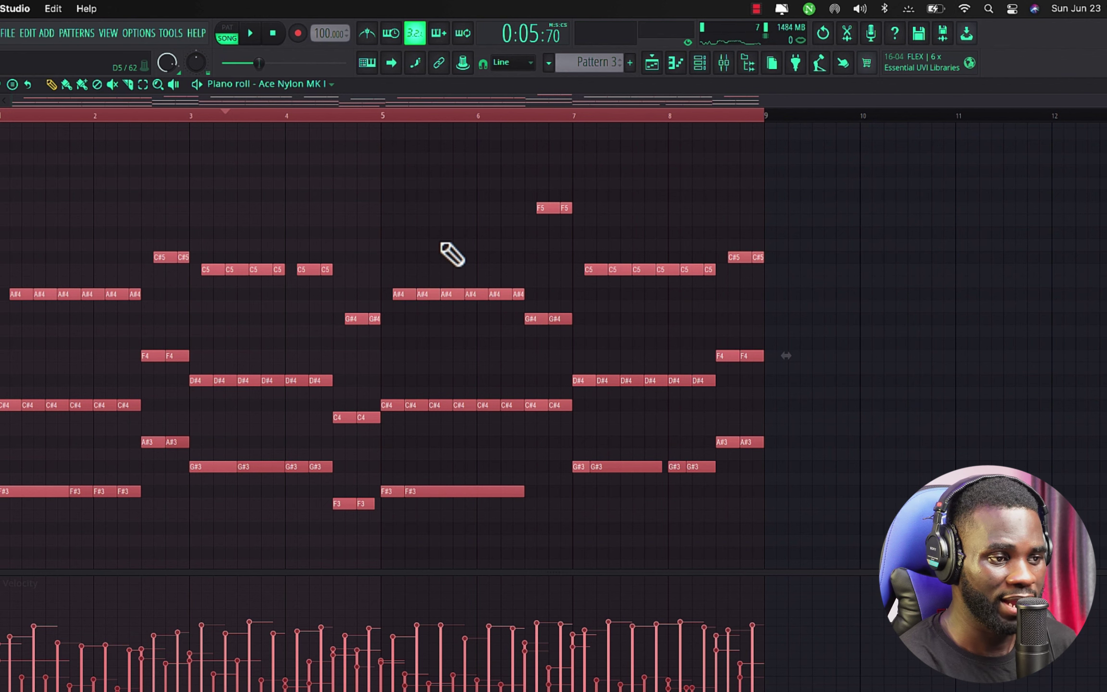
pyautogui.hotkey('alt', 'y')
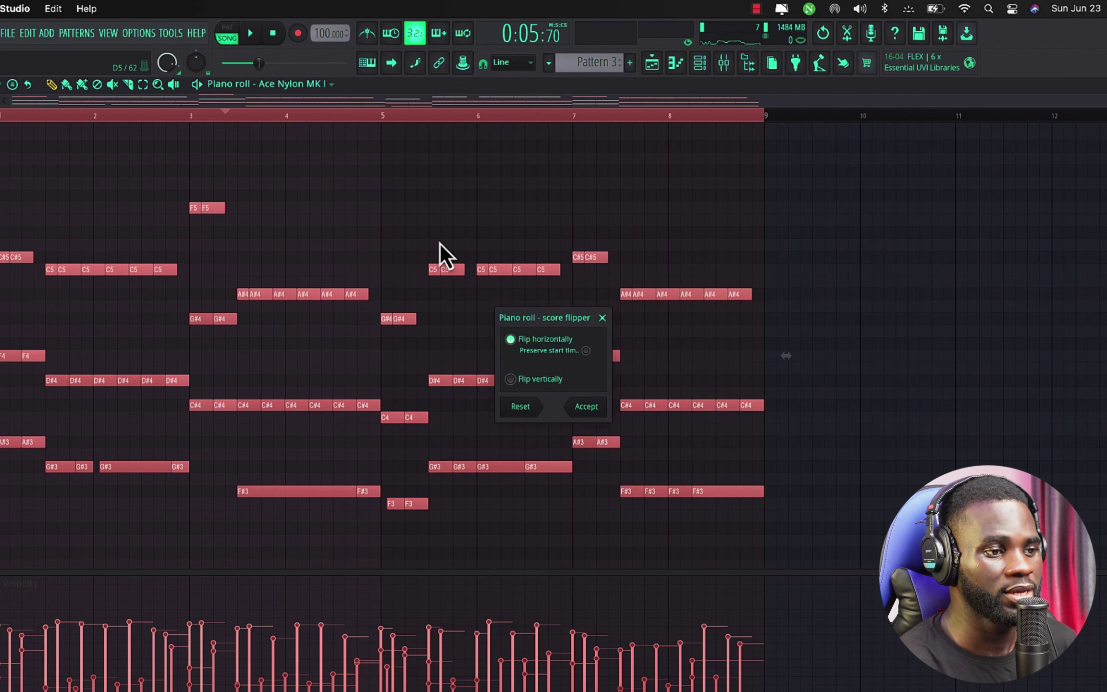
pyautogui.click(588, 409)
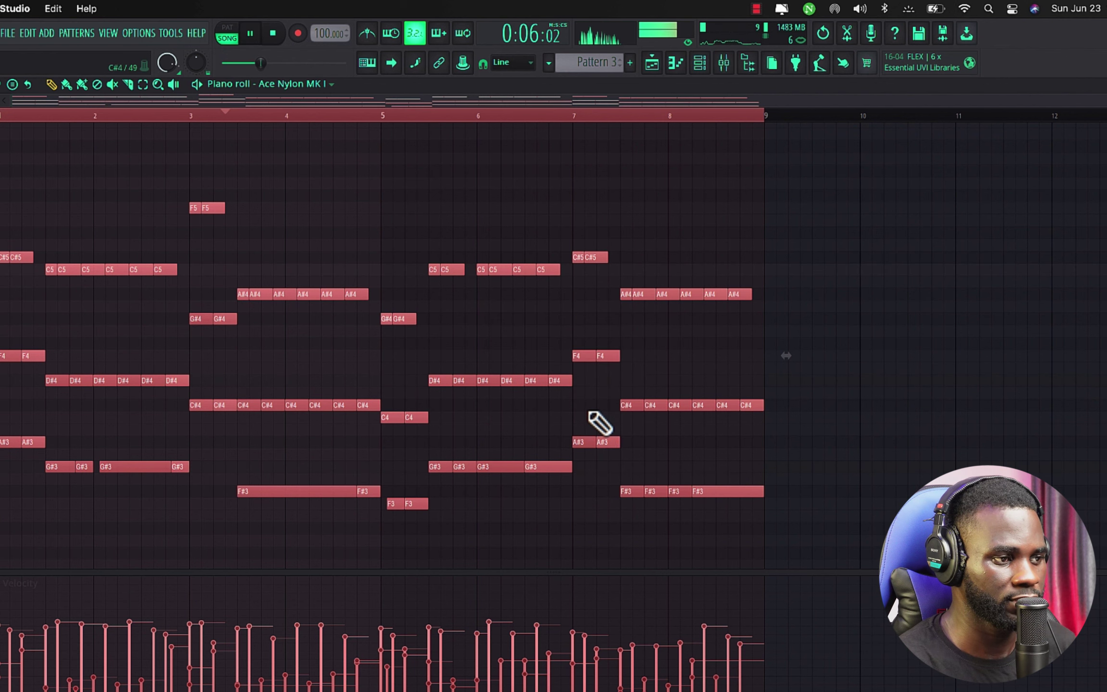
pyautogui.click(228, 27)
pyautogui.press('space')
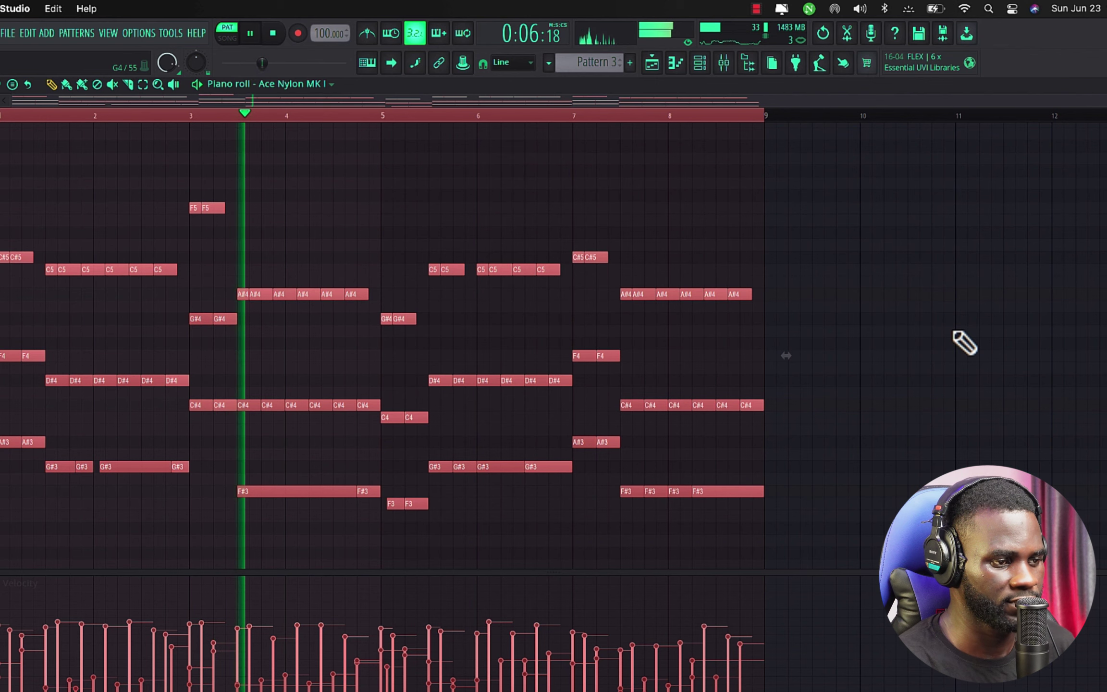
pyautogui.press('space')
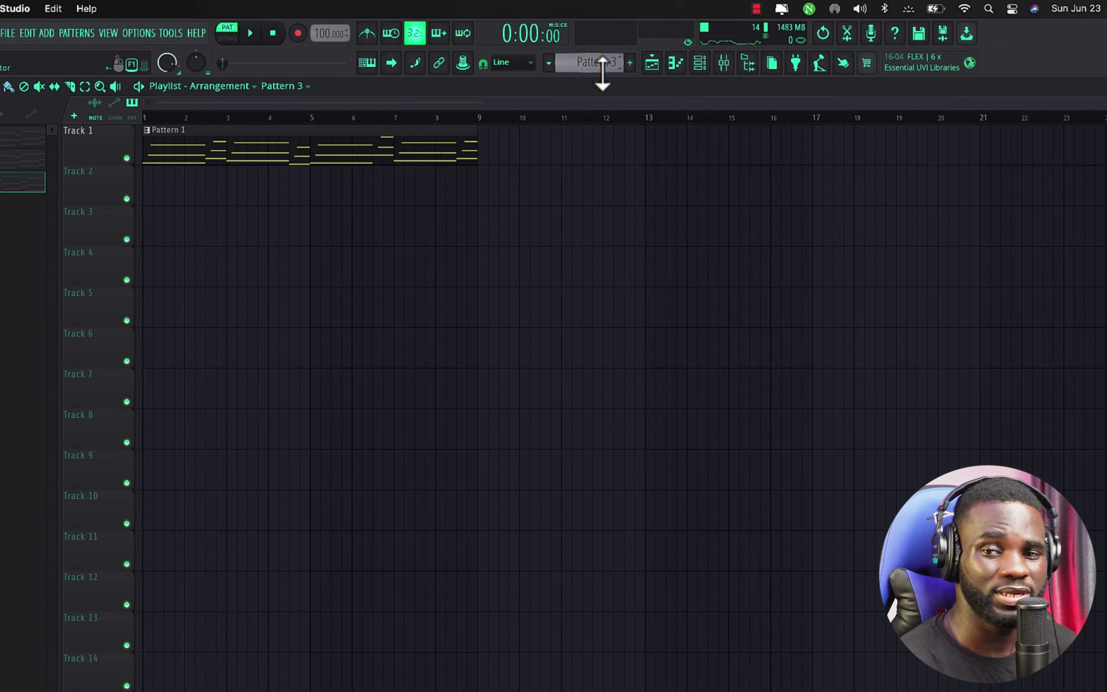
# Place Pattern 3 at bar 13 on Track 7 and consolidate bars 13 to 21 into an audio clip
pyautogui.click(647, 398)
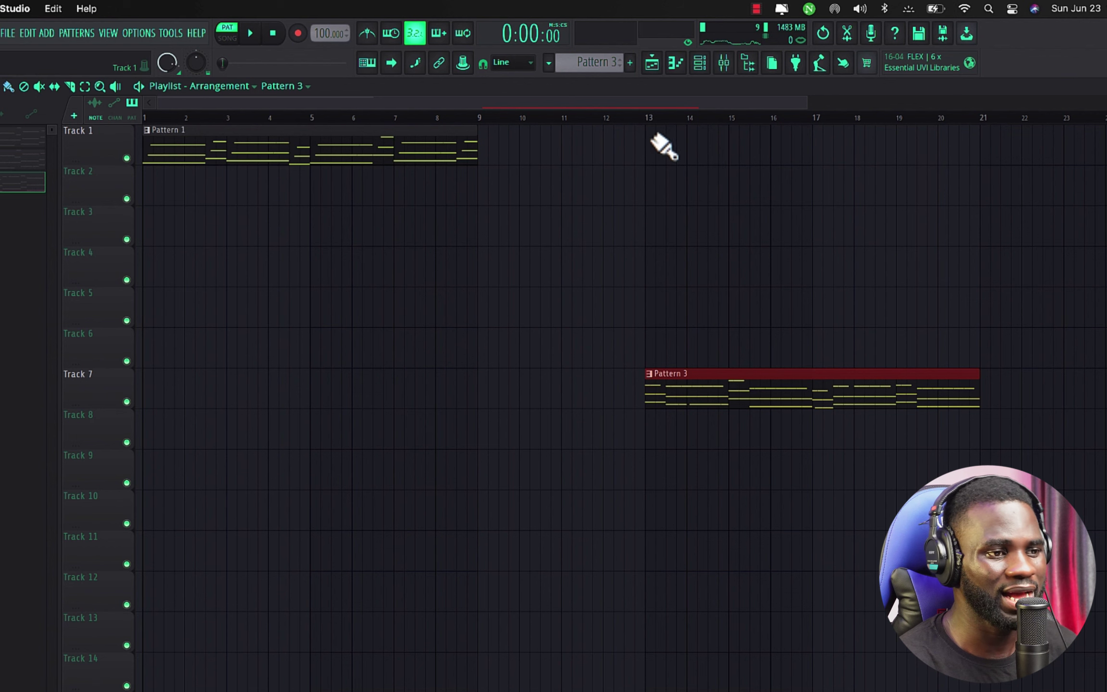
pyautogui.moveTo(896, 274); pyautogui.dragTo(985, 325)
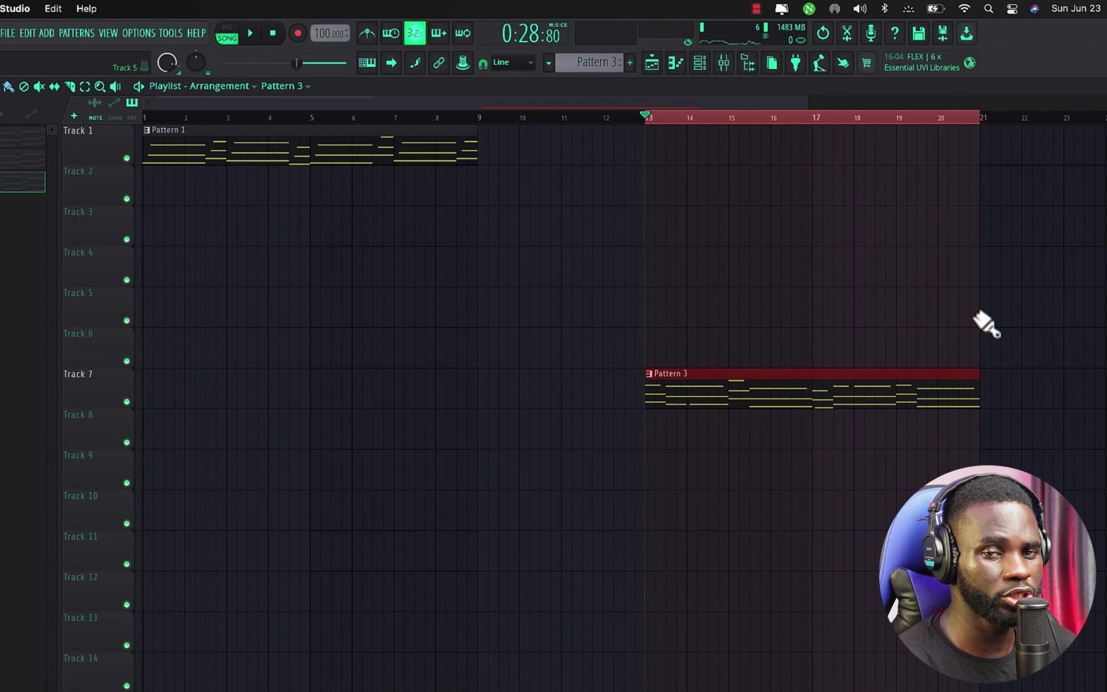
pyautogui.hotkey('ctrl', 'alt', 'shift', 'c')
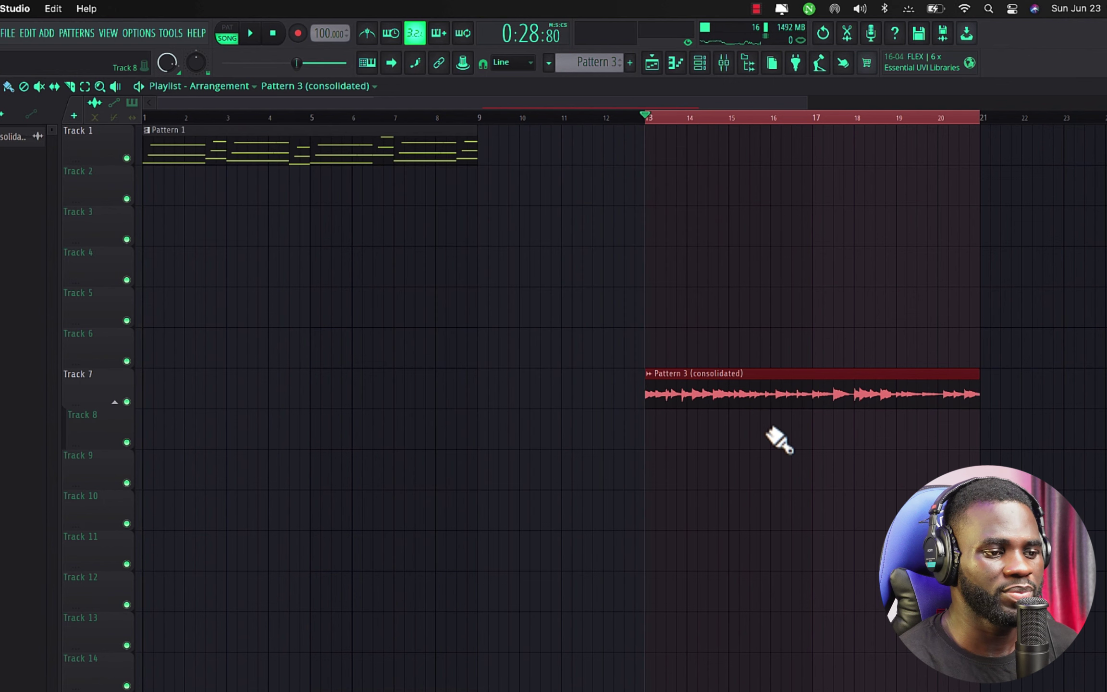
# Reverse the consolidated Pattern 3 audio clip, close its settings, and audition it in the playlist
pyautogui.doubleClick(736, 392)
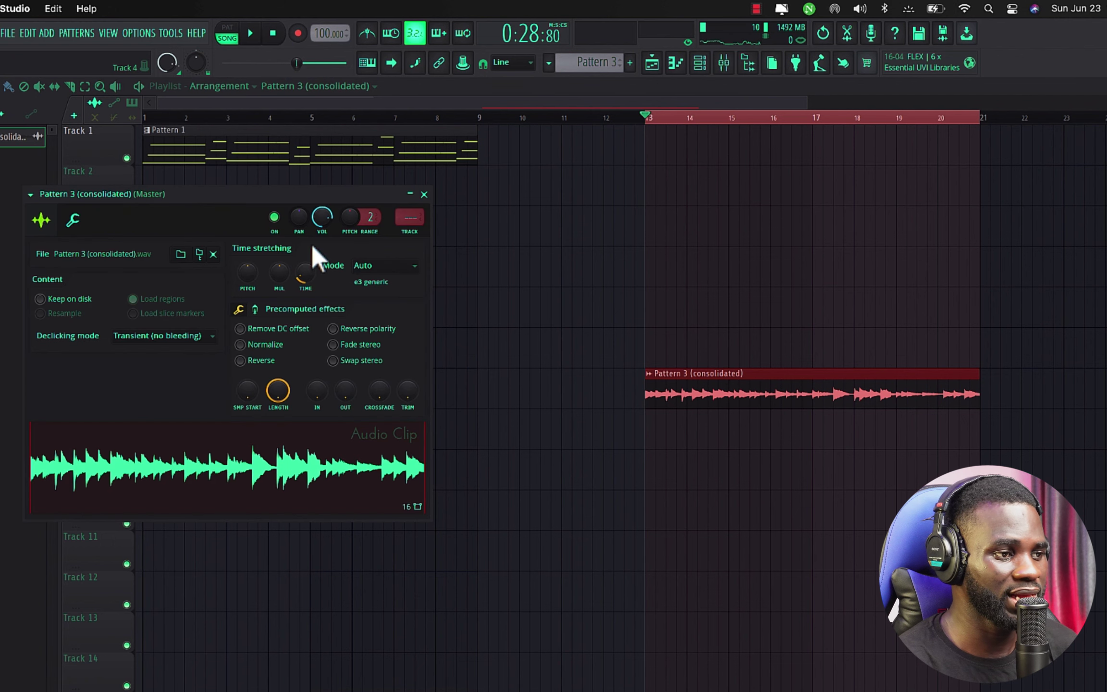
pyautogui.moveTo(224, 214); pyautogui.dragTo(353, 219)
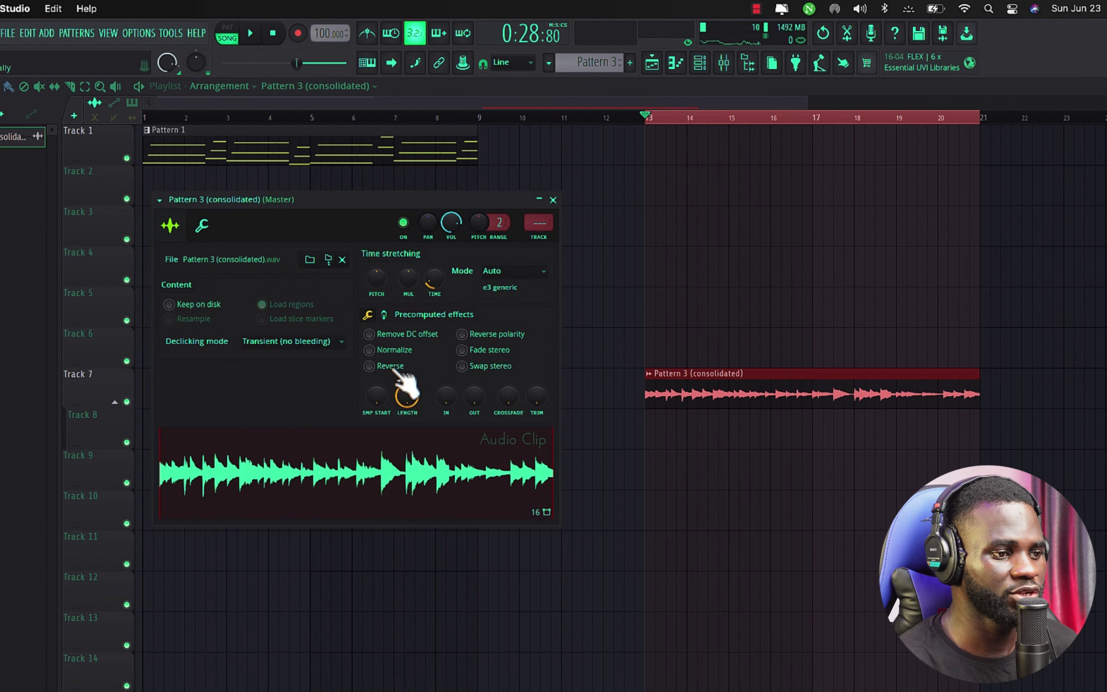
pyautogui.click(397, 372)
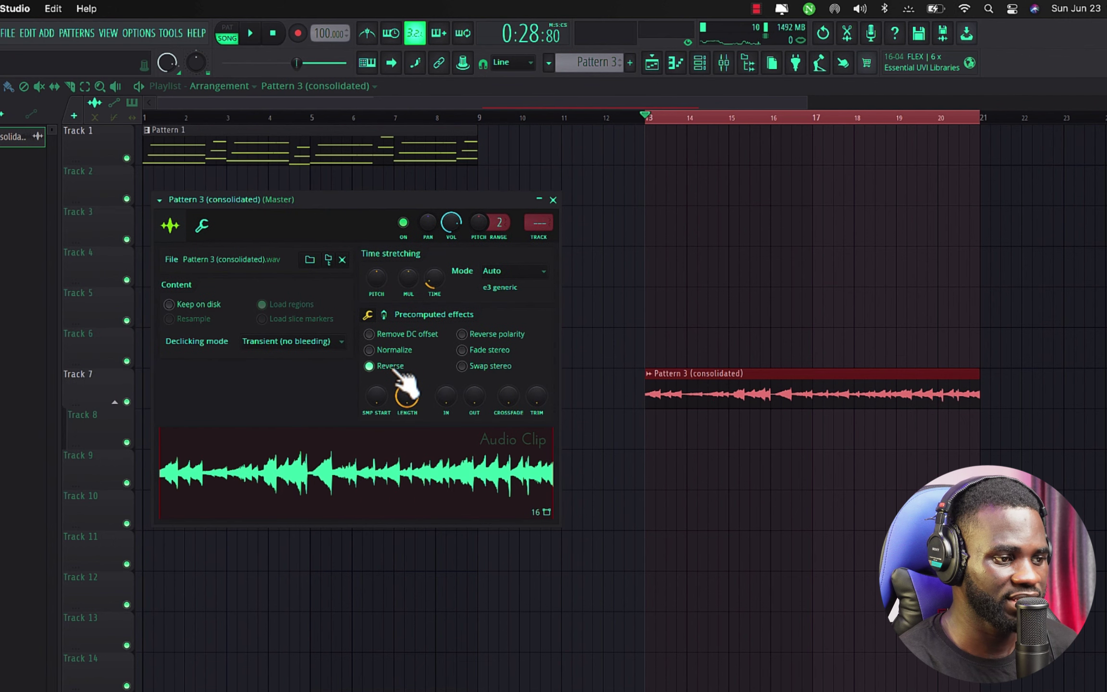
pyautogui.click(553, 200)
pyautogui.press('space')
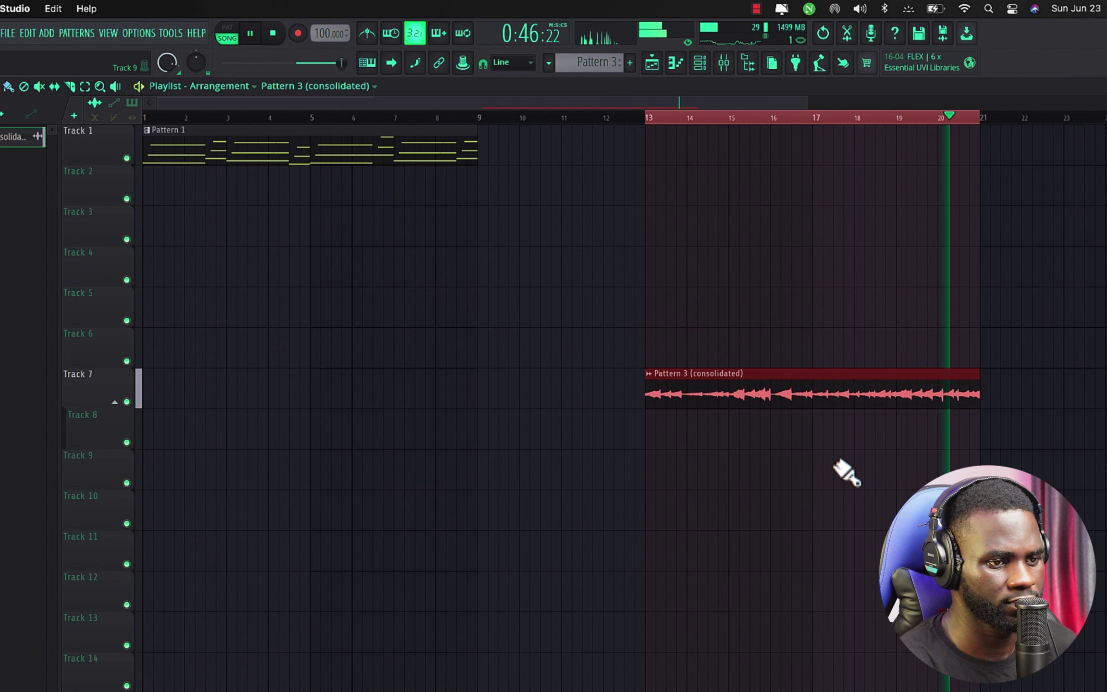
pyautogui.press('space')
# Move the reversed Pattern 3 clip to bar 1 on Track 2 and loop playback over Pattern 1's bars
pyautogui.moveTo(770, 401); pyautogui.dragTo(771, 441)
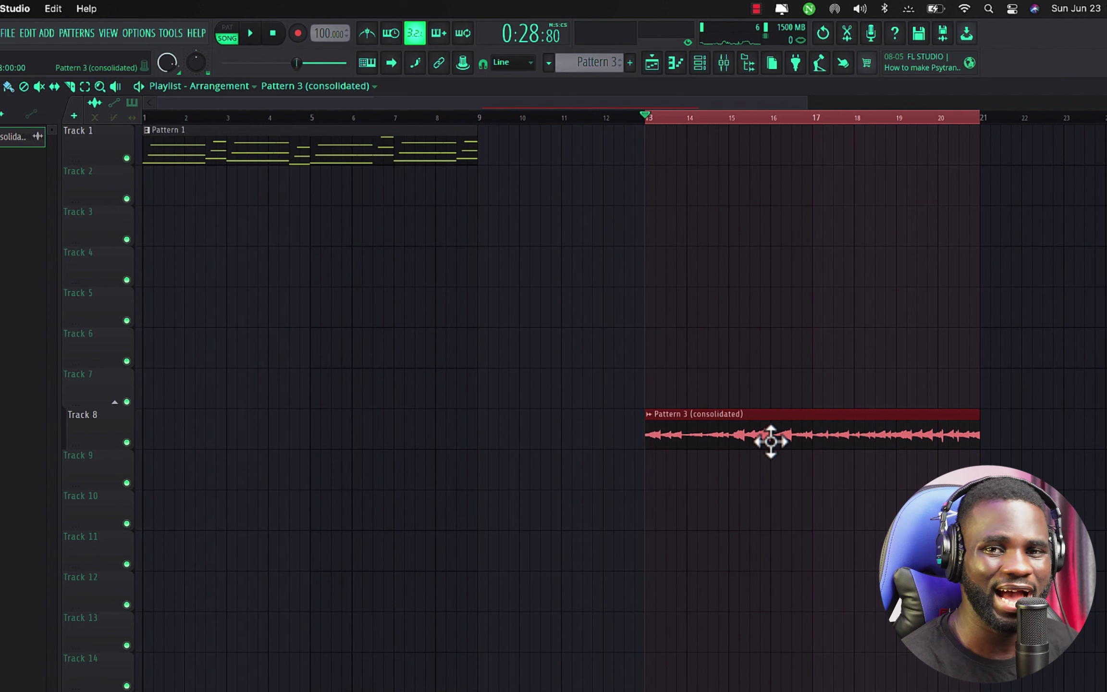
pyautogui.moveTo(771, 441); pyautogui.dragTo(169, 165)
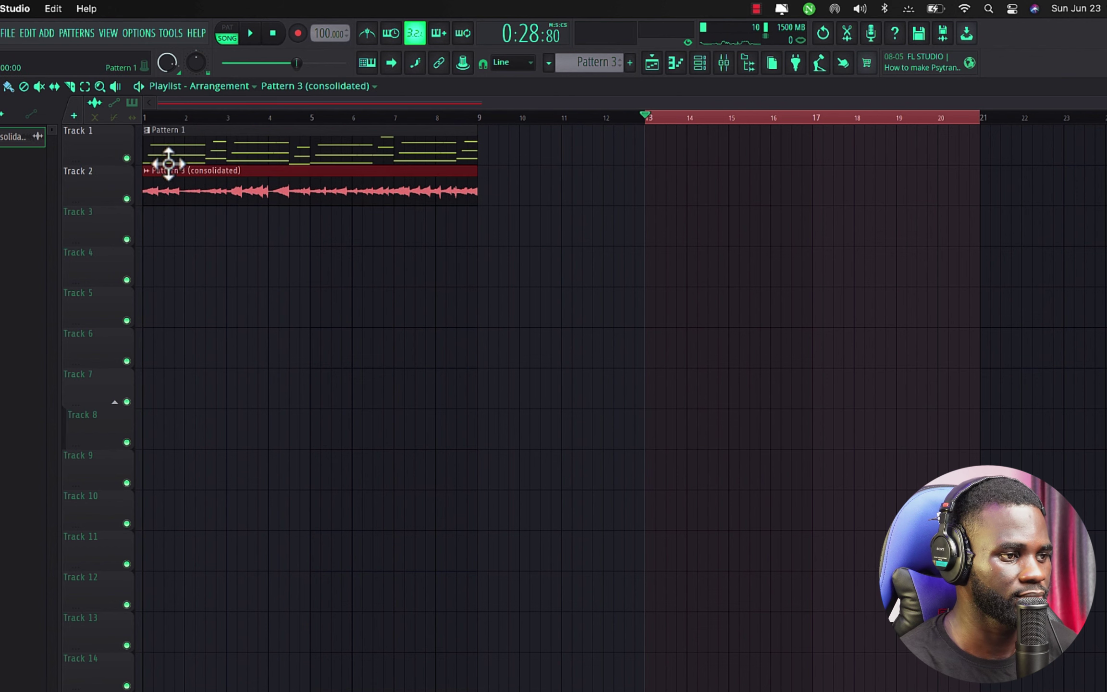
pyautogui.press('space')
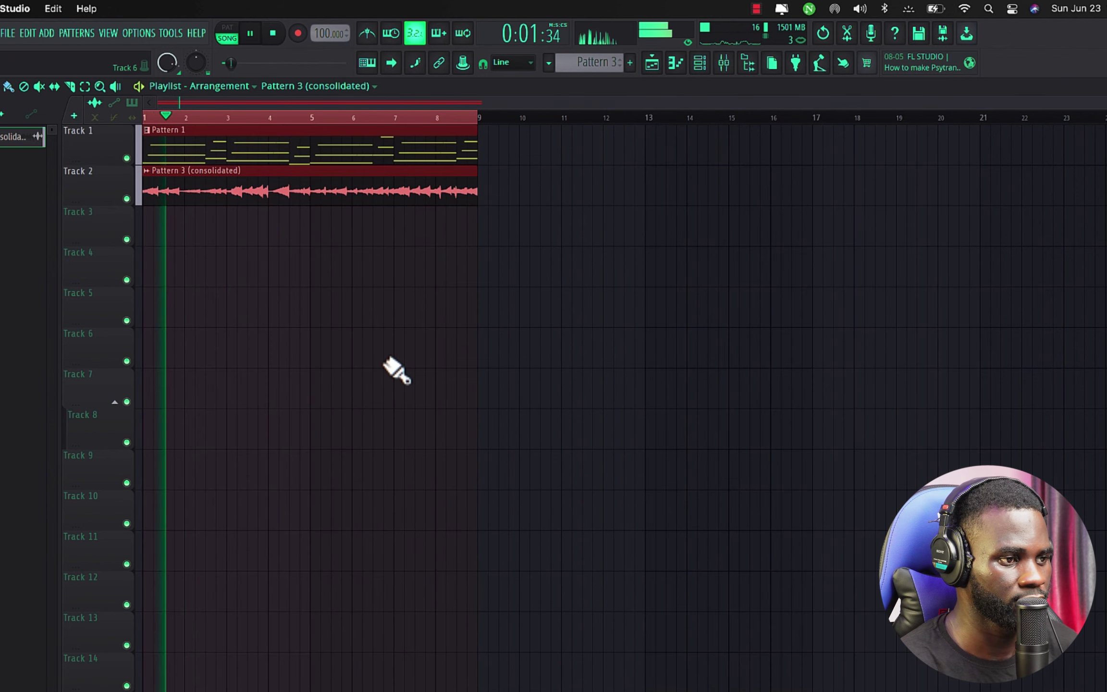
# Route the reversed Pattern 3 clip to mixer track 2 during playback, and stop the arrangement
pyautogui.click(408, 365)
pyautogui.rightClick(423, 364)
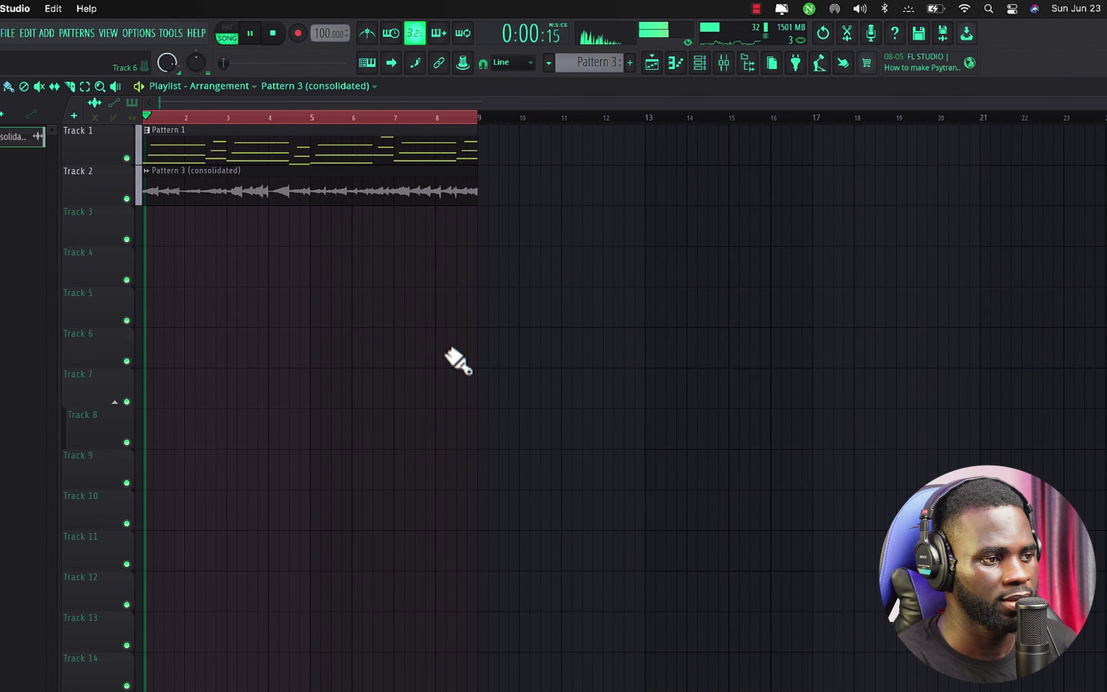
pyautogui.press('space')
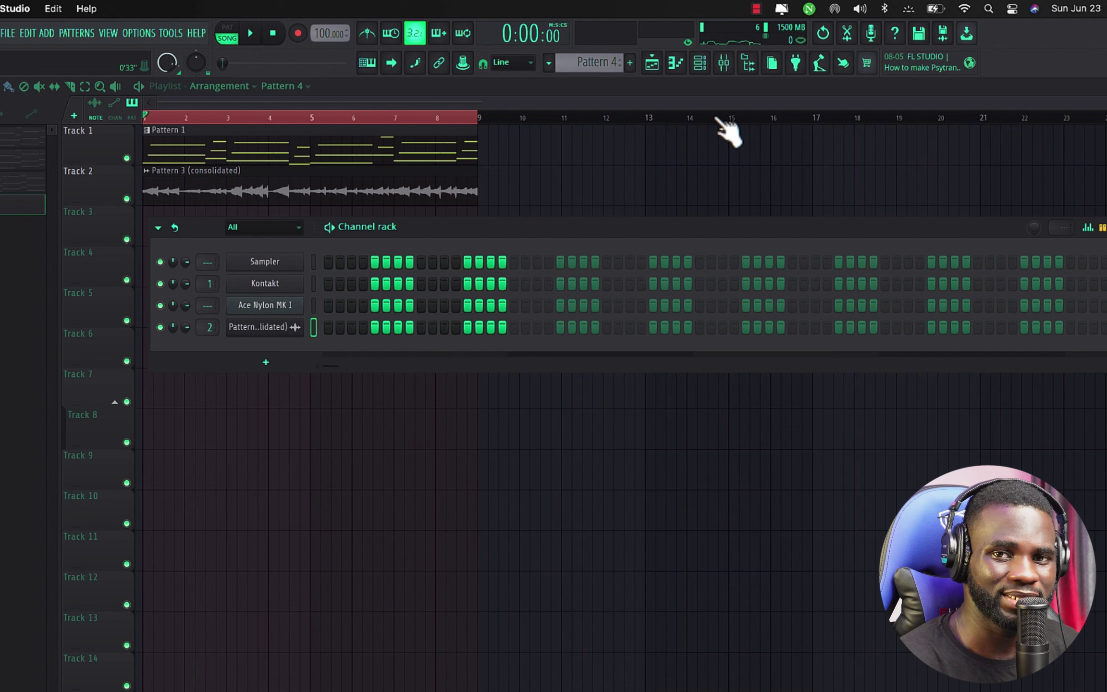
# Add a second Kontakt channel to the channel rack for the new Pattern 4
pyautogui.click(283, 361)
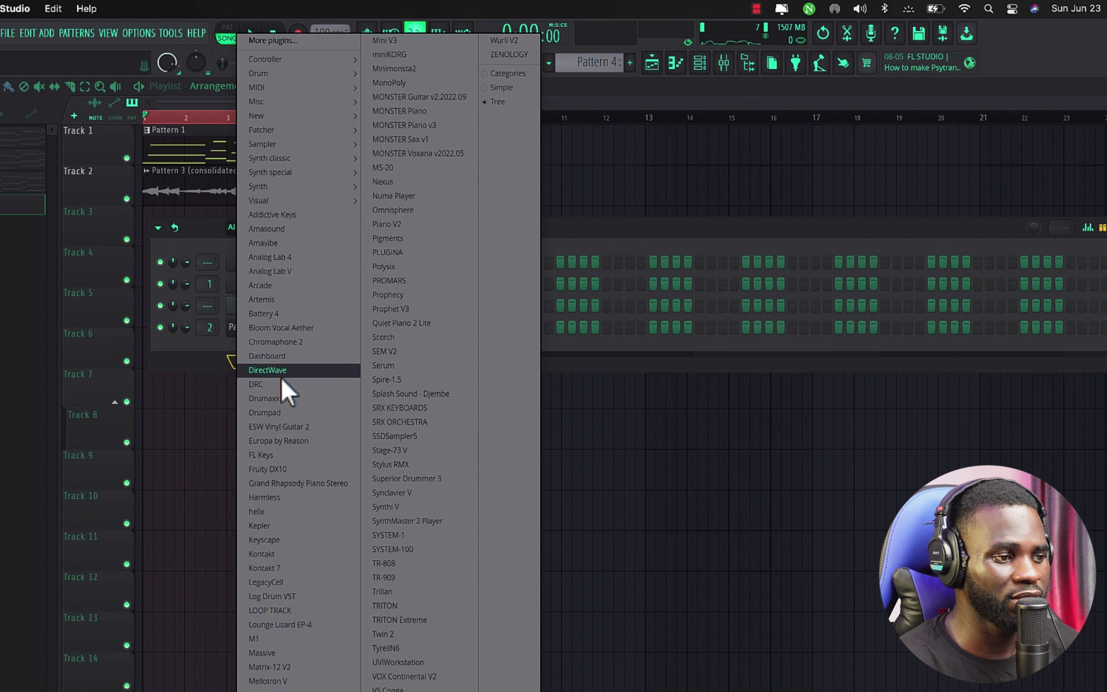
pyautogui.click(283, 567)
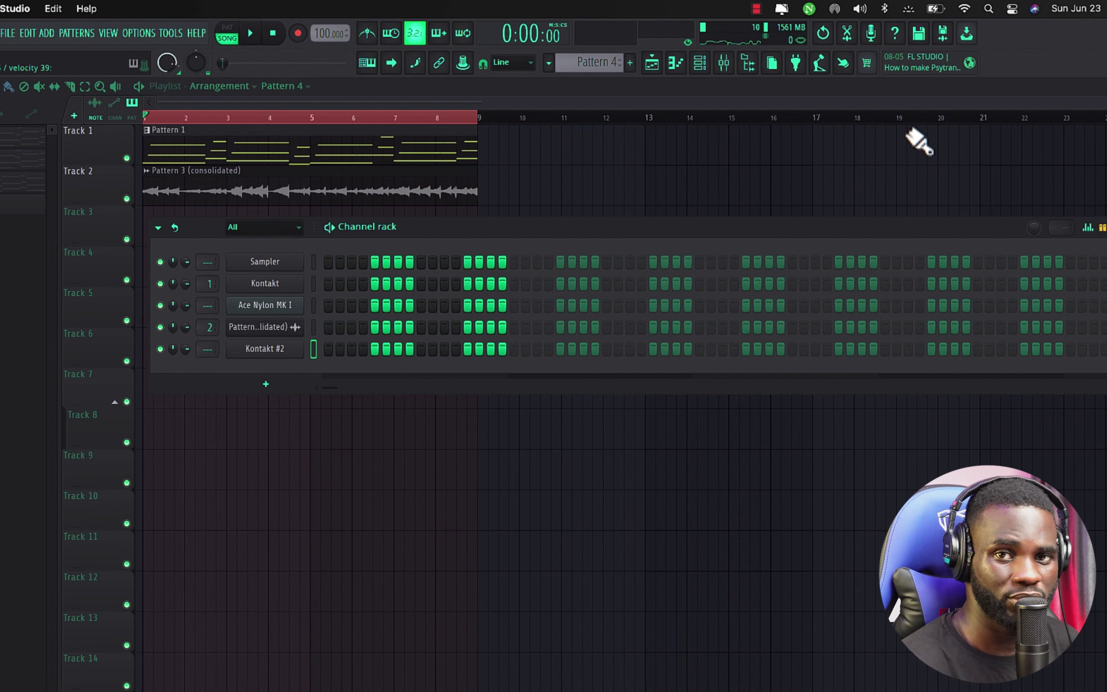
# Delete the extra Pattern 4 clip on Track 5 and play the arrangement
pyautogui.press('space')
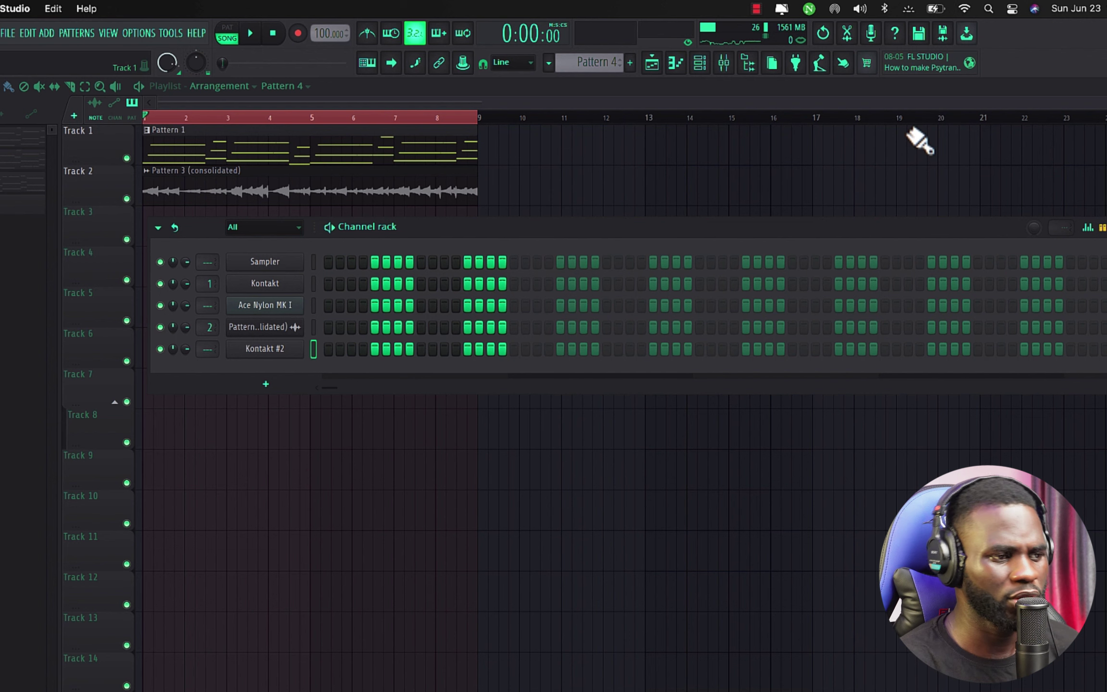
pyautogui.press('space')
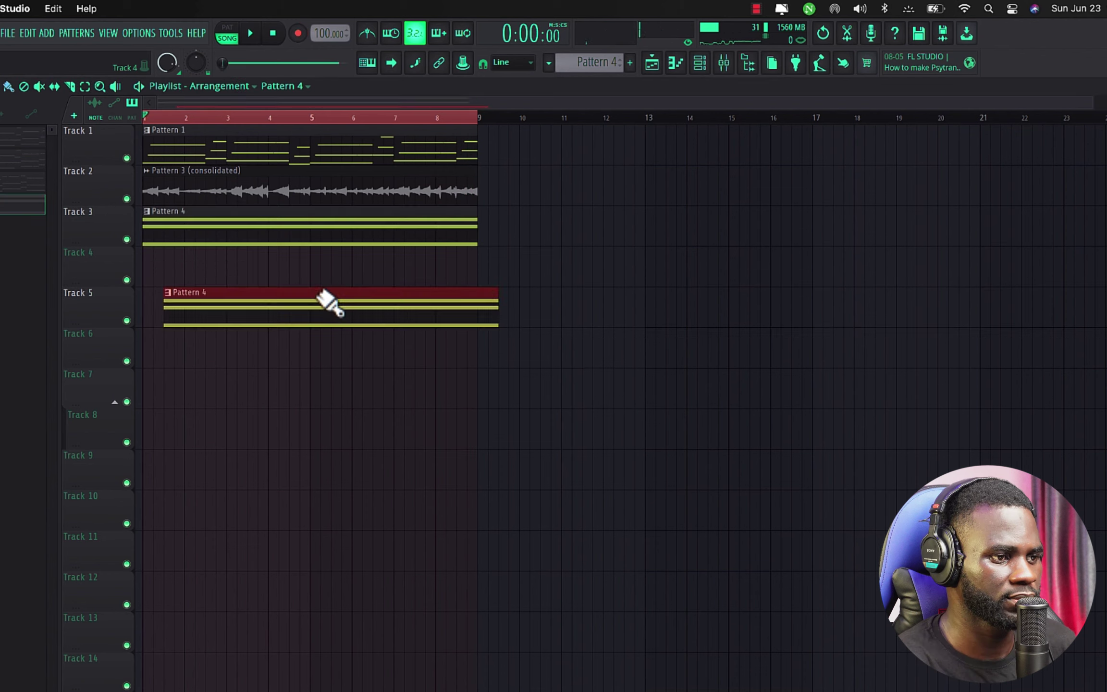
pyautogui.rightClick(329, 301)
pyautogui.press('space')
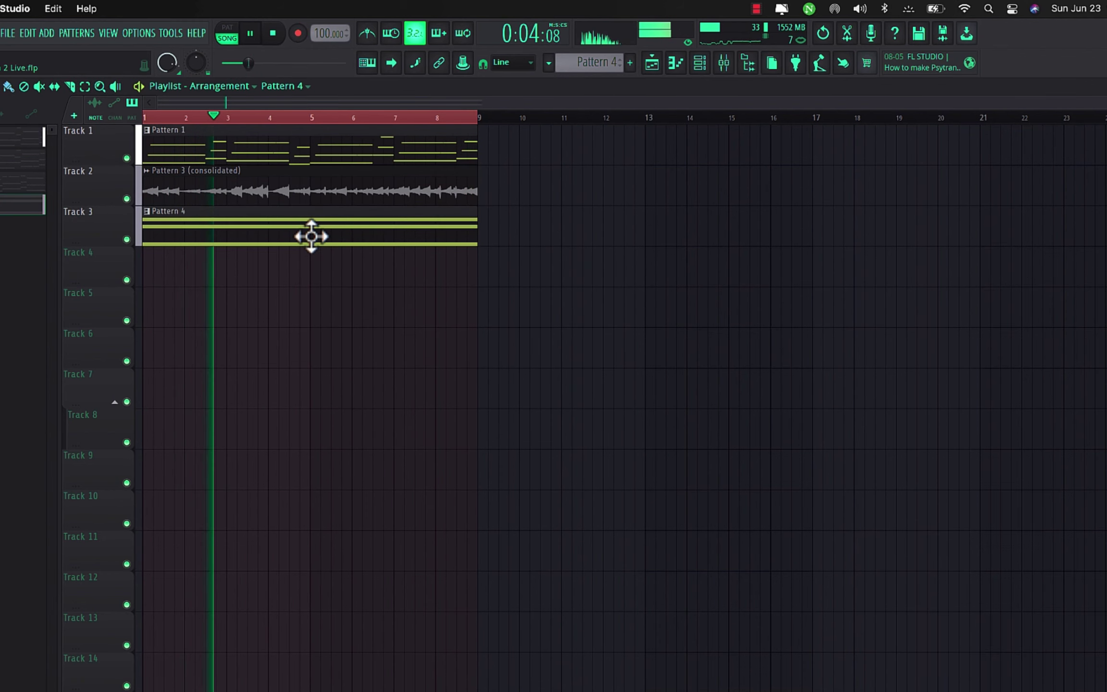
# Duplicate all playlist clips on Tracks 1 to 3 into bars 9 to 16 and extend the loop region over both copies
pyautogui.hotkey('ctrl', 'a')
pyautogui.hotkey('ctrl', 'b')
pyautogui.moveTo(561, 216); pyautogui.dragTo(647, 210)
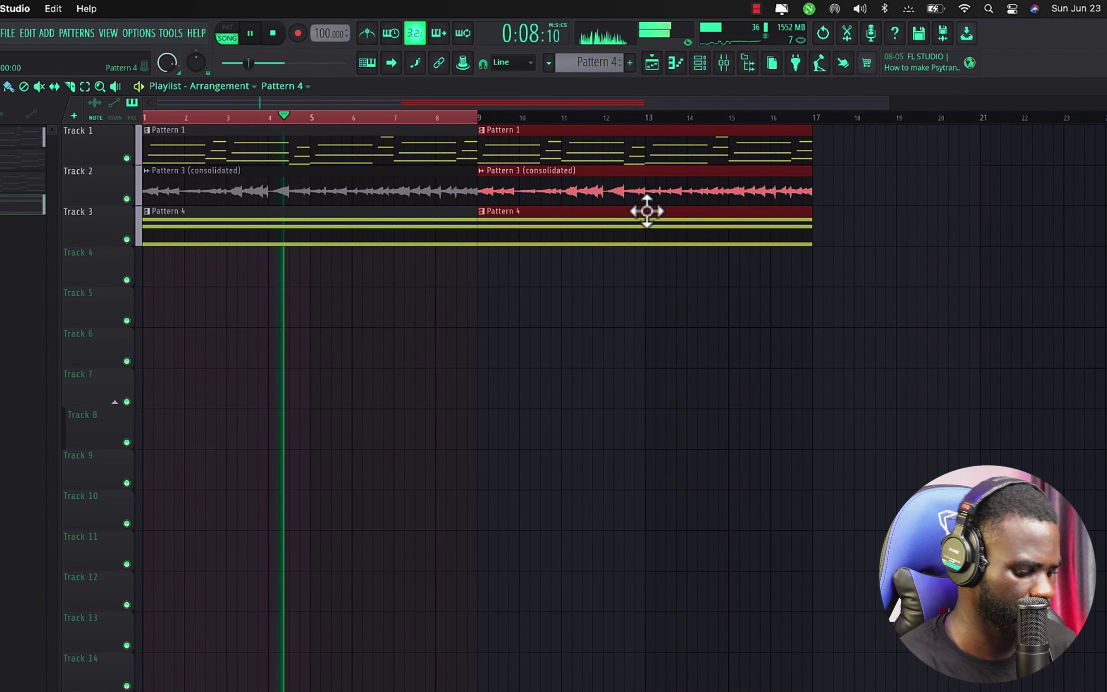
pyautogui.hotkey('ctrl', 'a')
pyautogui.scroll(-1, 565, 291)
pyautogui.moveTo(448, 339); pyautogui.dragTo(684, 368)
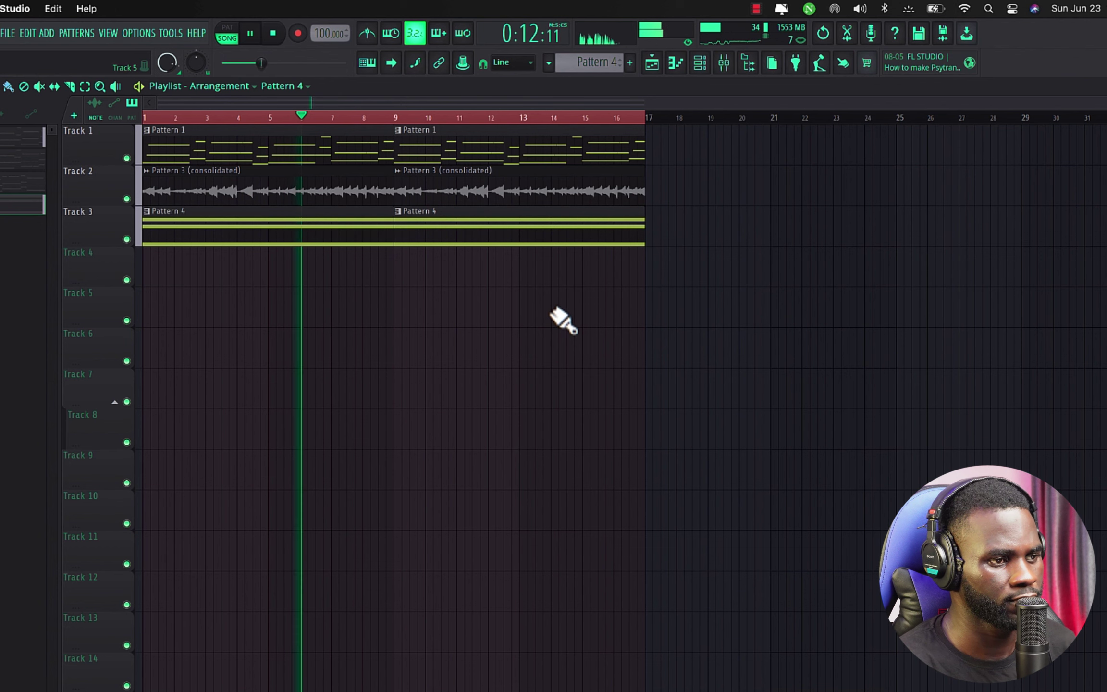
# Lower the Kontakt #2 channel's volume in the channel rack during playback
pyautogui.click(705, 63)
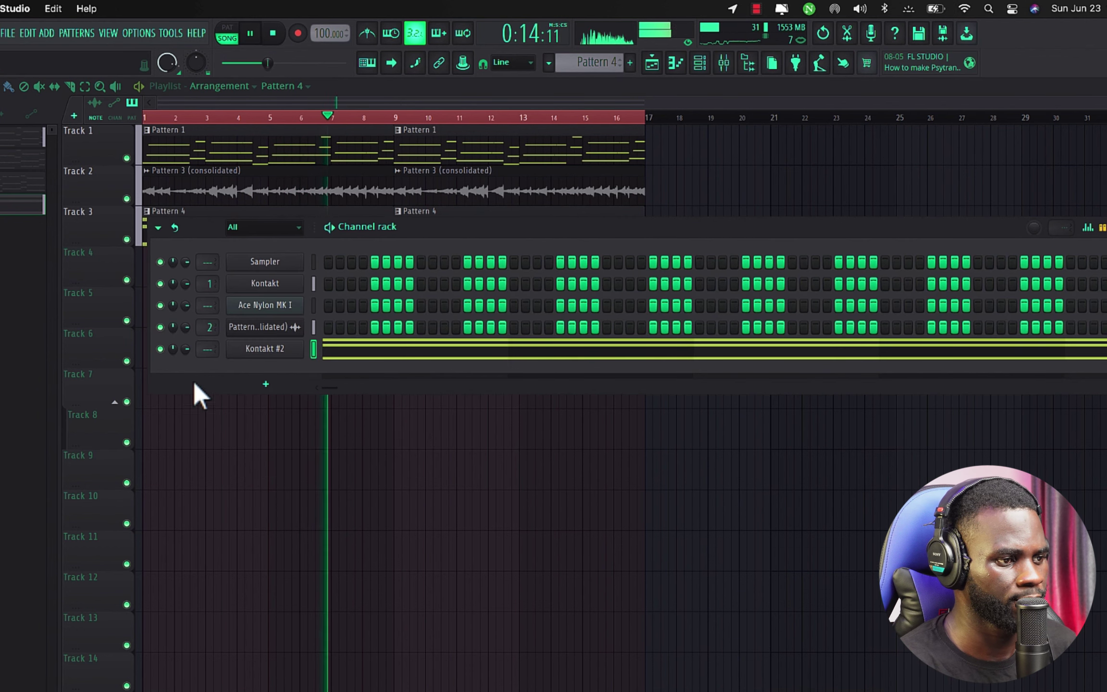
pyautogui.moveTo(186, 349); pyautogui.dragTo(186, 366)
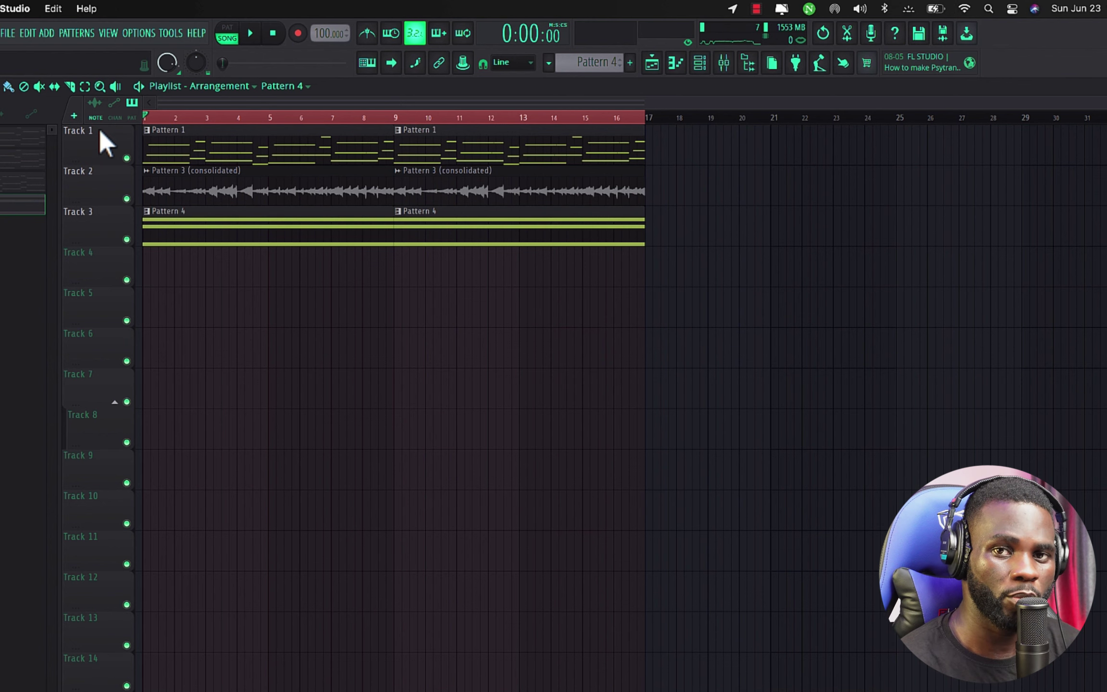
# Audition several samples in the AFROWAVE VOL 2 Vocal Chops folder, including Vocal Chops 11, 10, 6, 5, 3 and 2
pyautogui.hotkey('alt', 'F8')
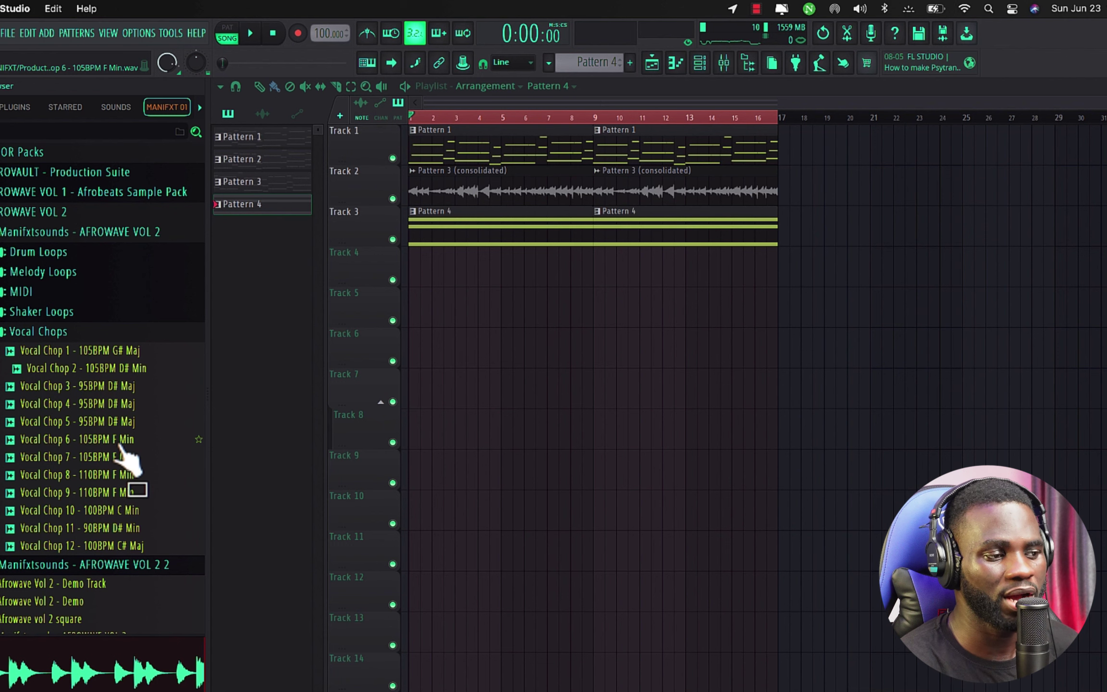
pyautogui.click(113, 530)
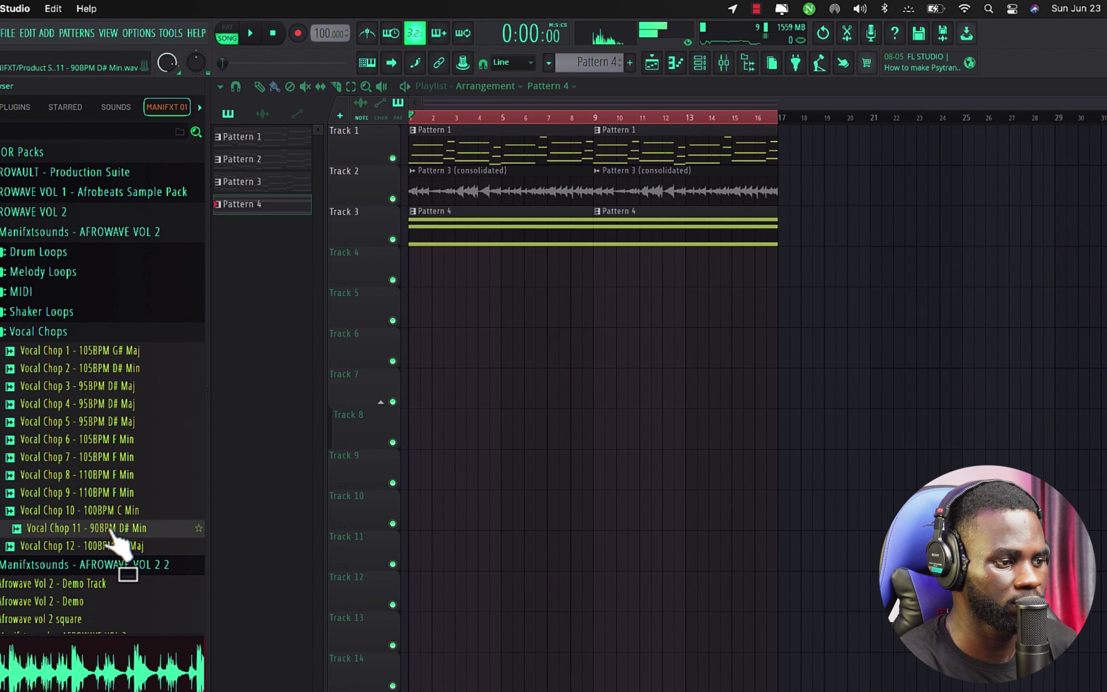
pyautogui.click(106, 512)
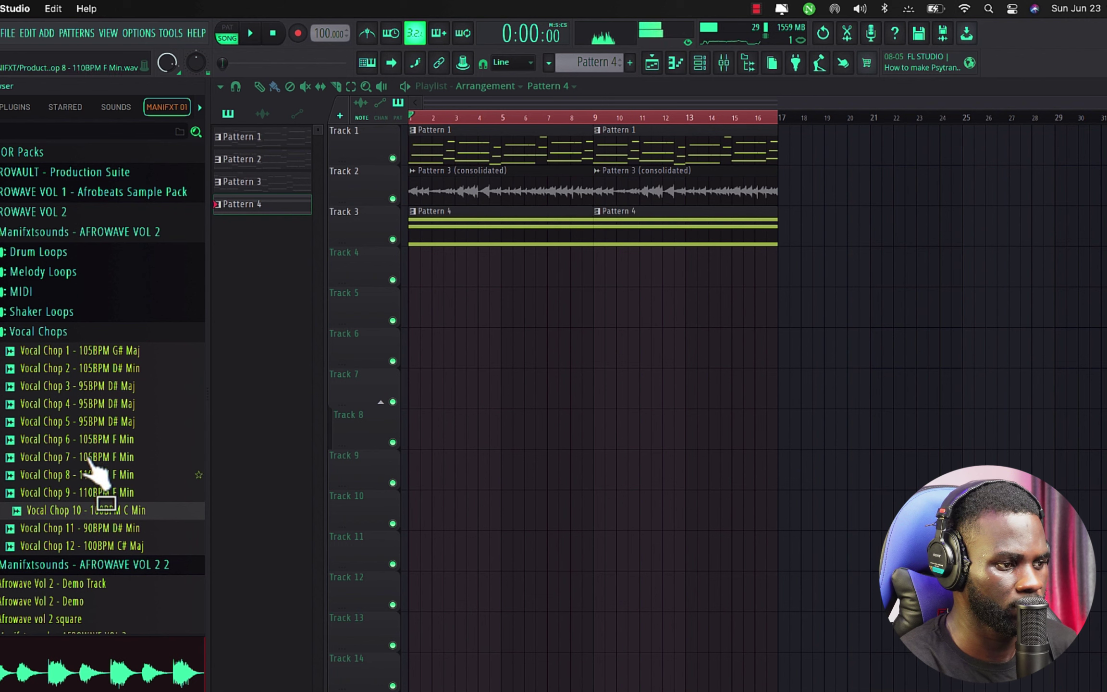
pyautogui.click(74, 440)
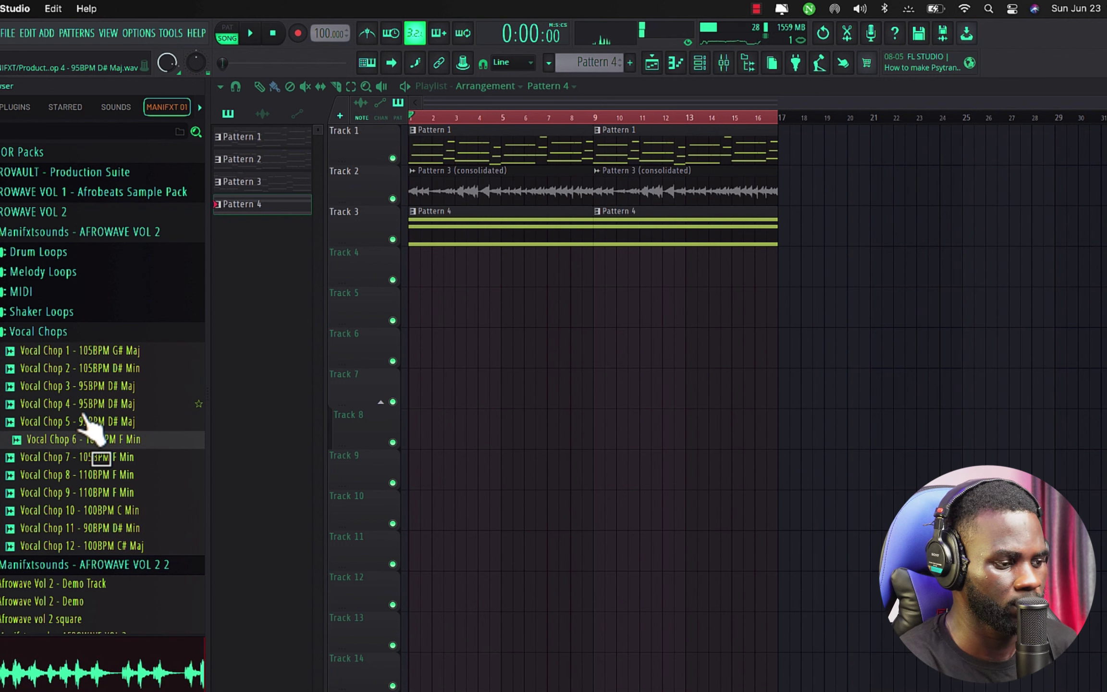
pyautogui.click(86, 422)
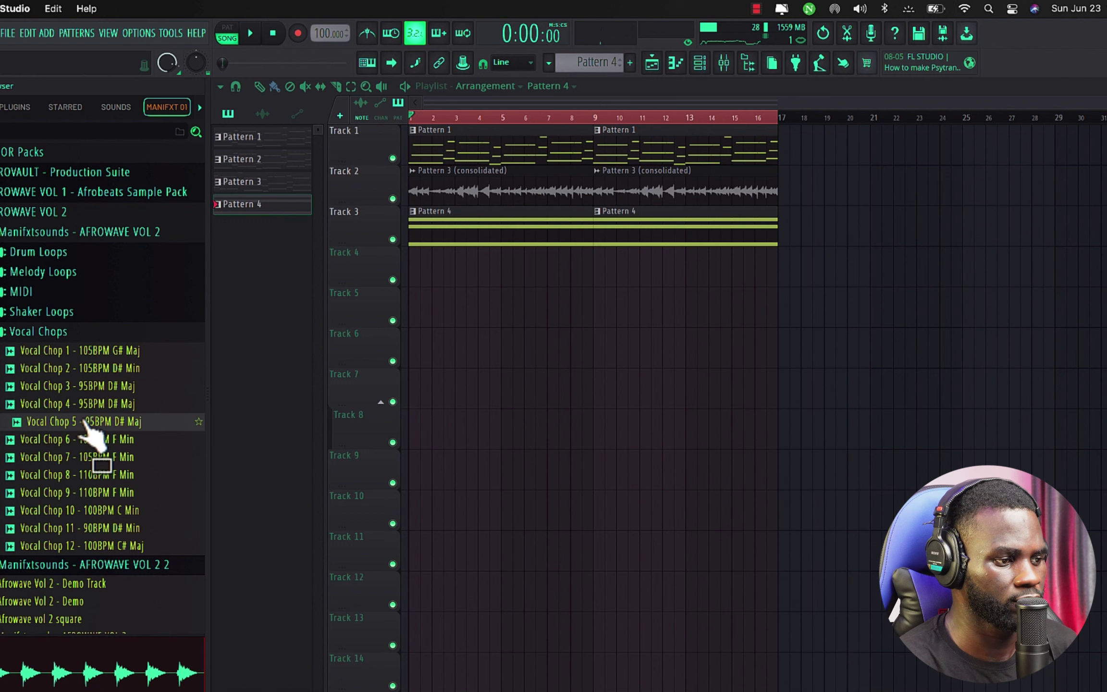
pyautogui.click(87, 390)
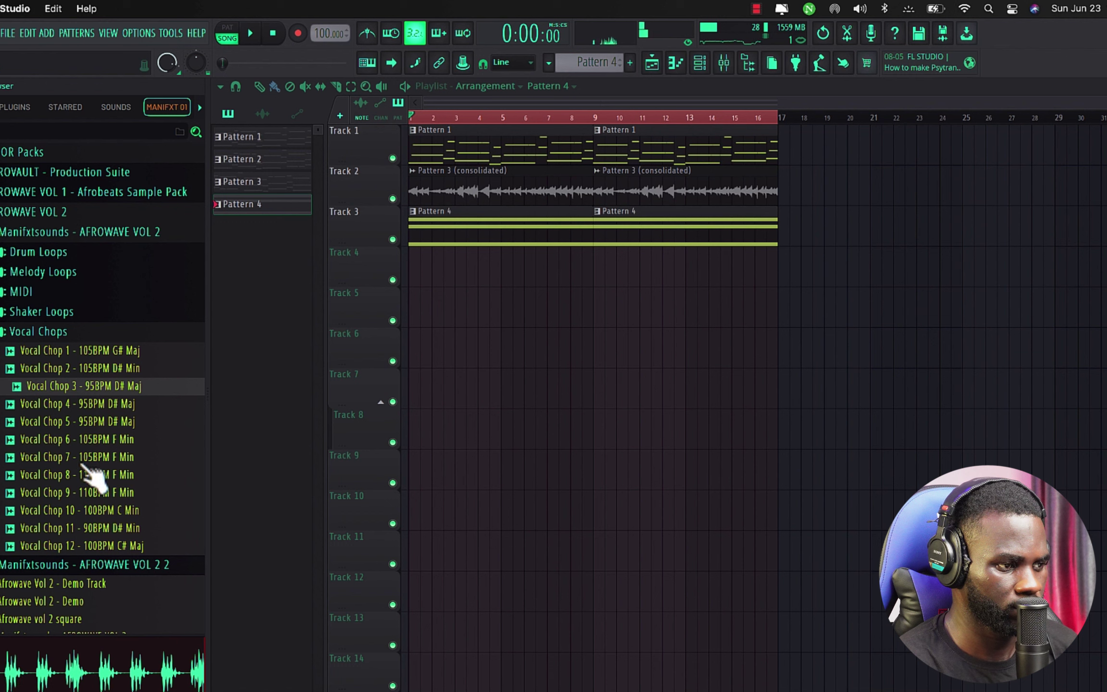
pyautogui.click(89, 369)
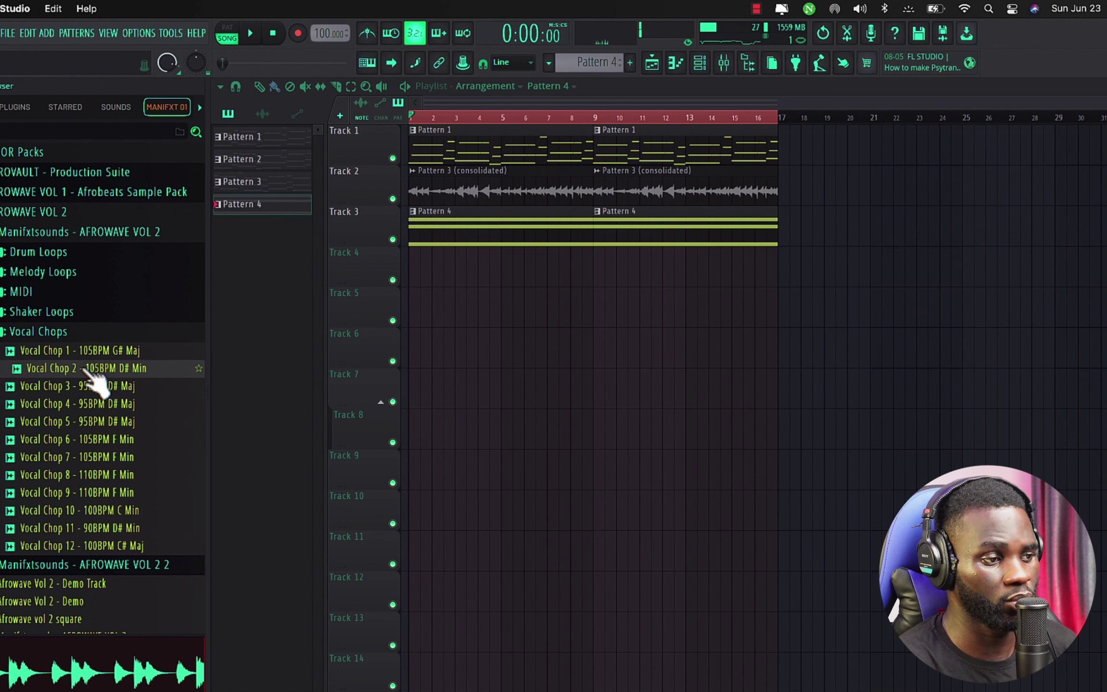
# Place Vocal Chop 2 - 105BPM D# Min on Track 4 starting at bar 1 and play the arrangement
pyautogui.moveTo(91, 375); pyautogui.dragTo(478, 277)
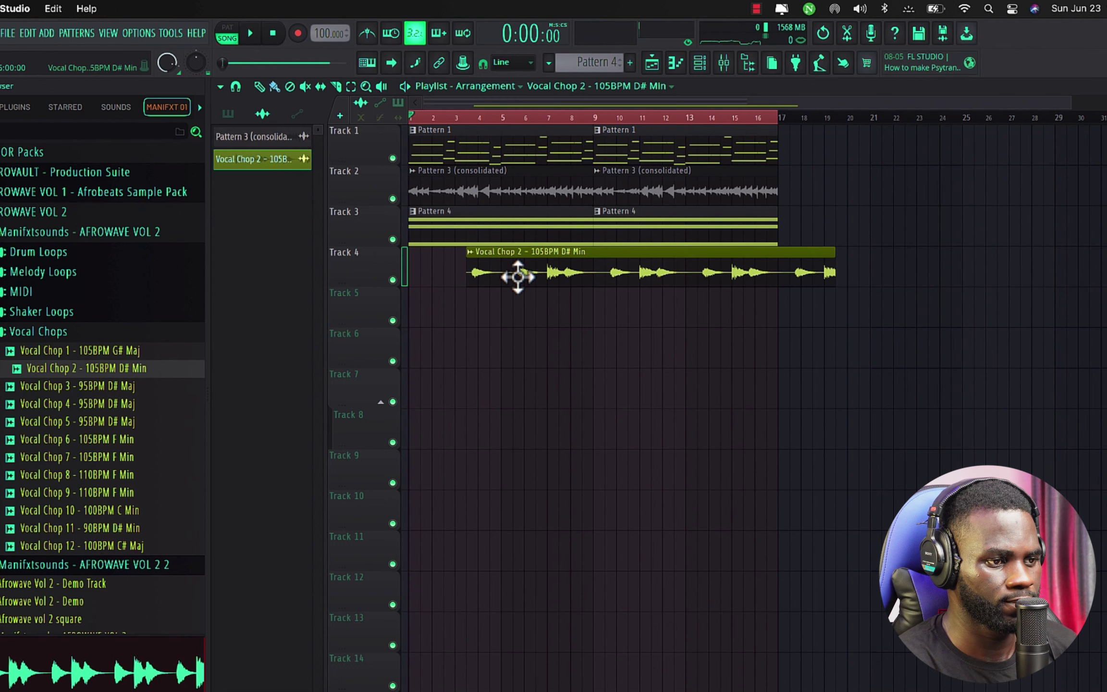
pyautogui.press('space')
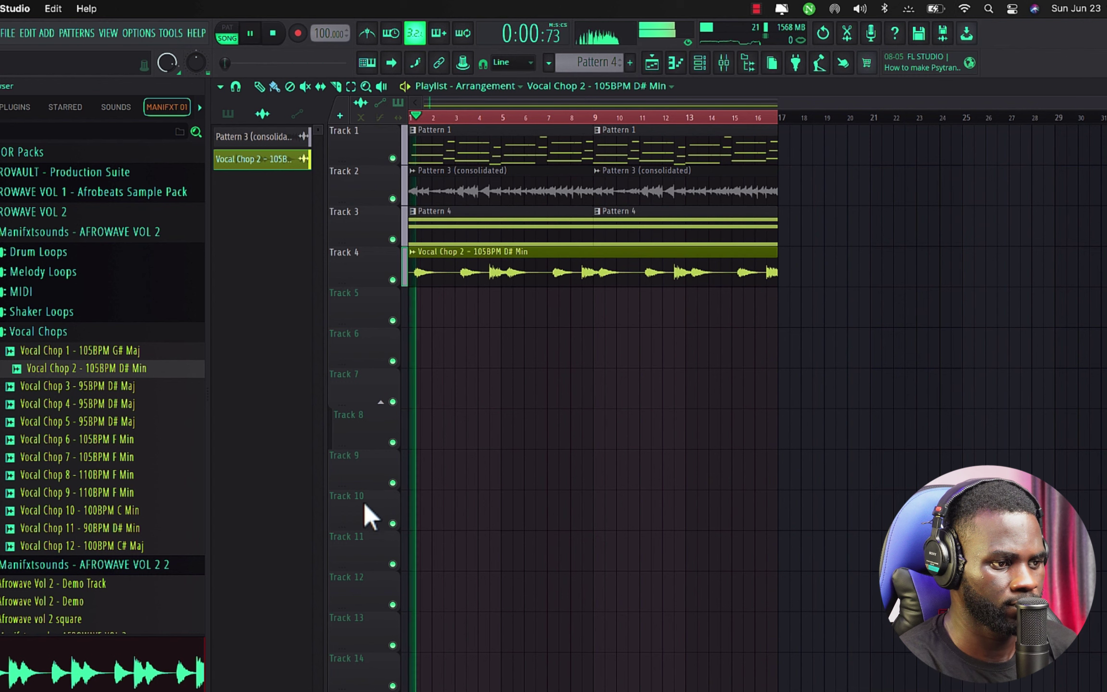
pyautogui.rightClick(355, 420)
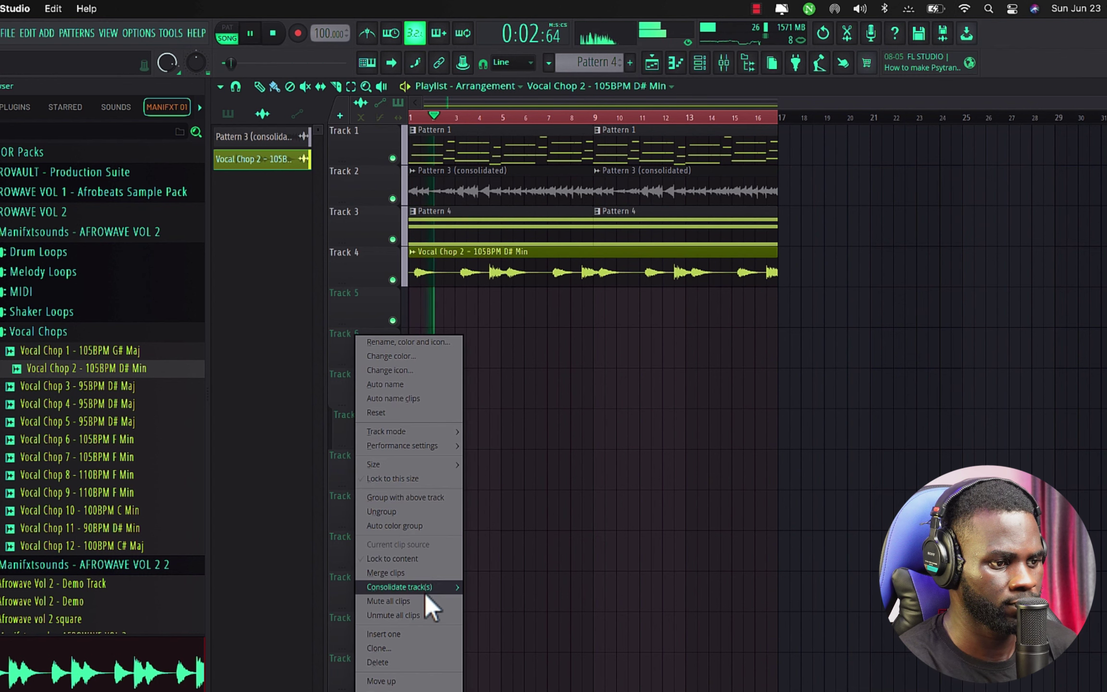
pyautogui.click(406, 512)
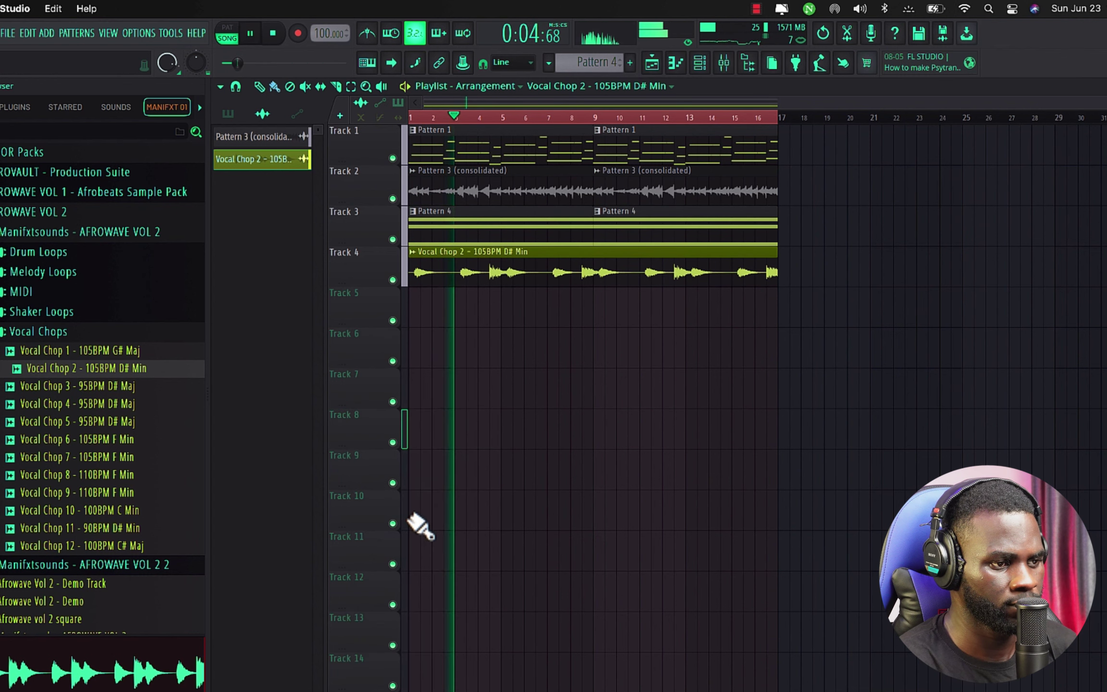
# Lower the Vocal Chop 2 clip's volume to 59% and audition it in the loop
pyautogui.doubleClick(507, 272)
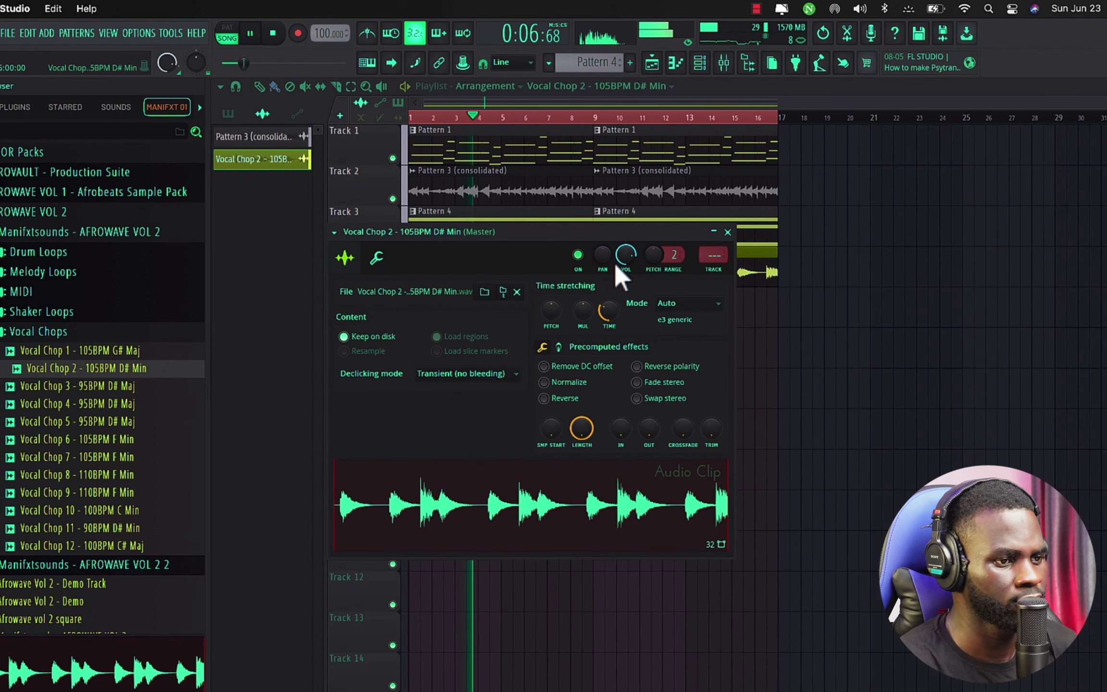
pyautogui.moveTo(616, 273); pyautogui.dragTo(616, 292)
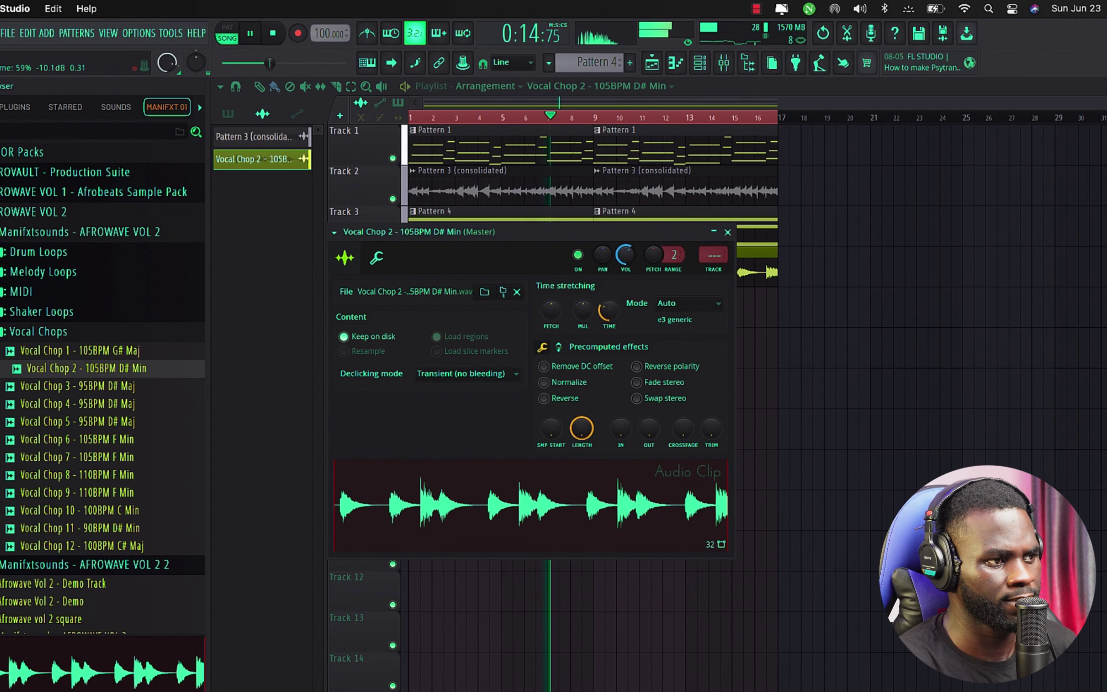
pyautogui.click(727, 232)
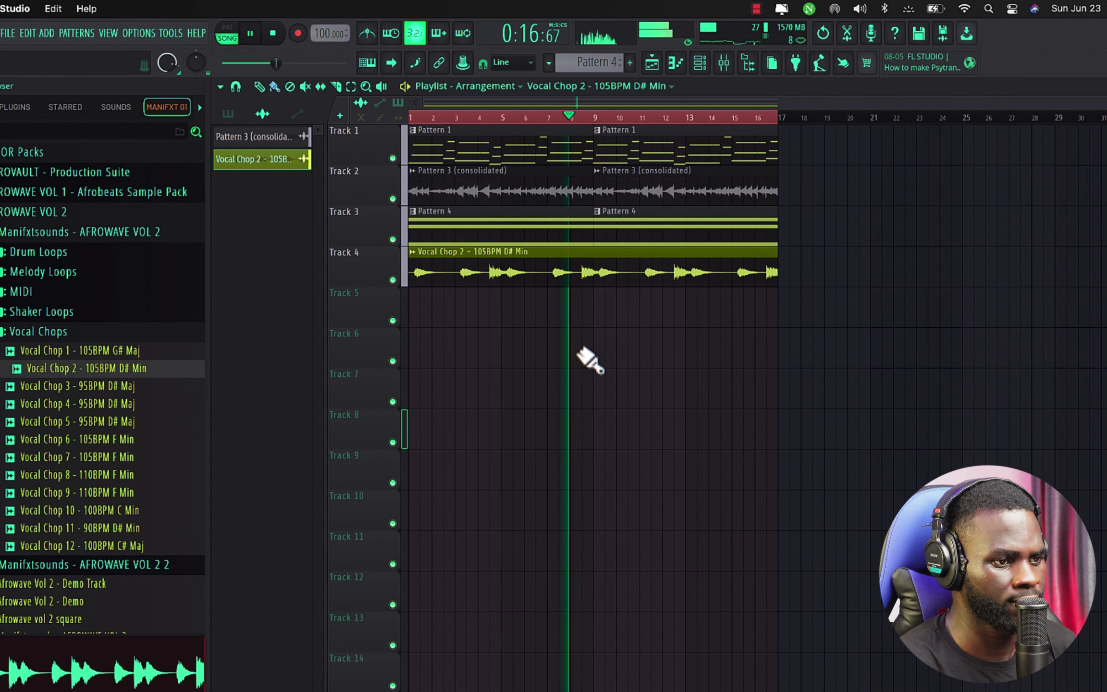
pyautogui.scroll(3, 546, 319)
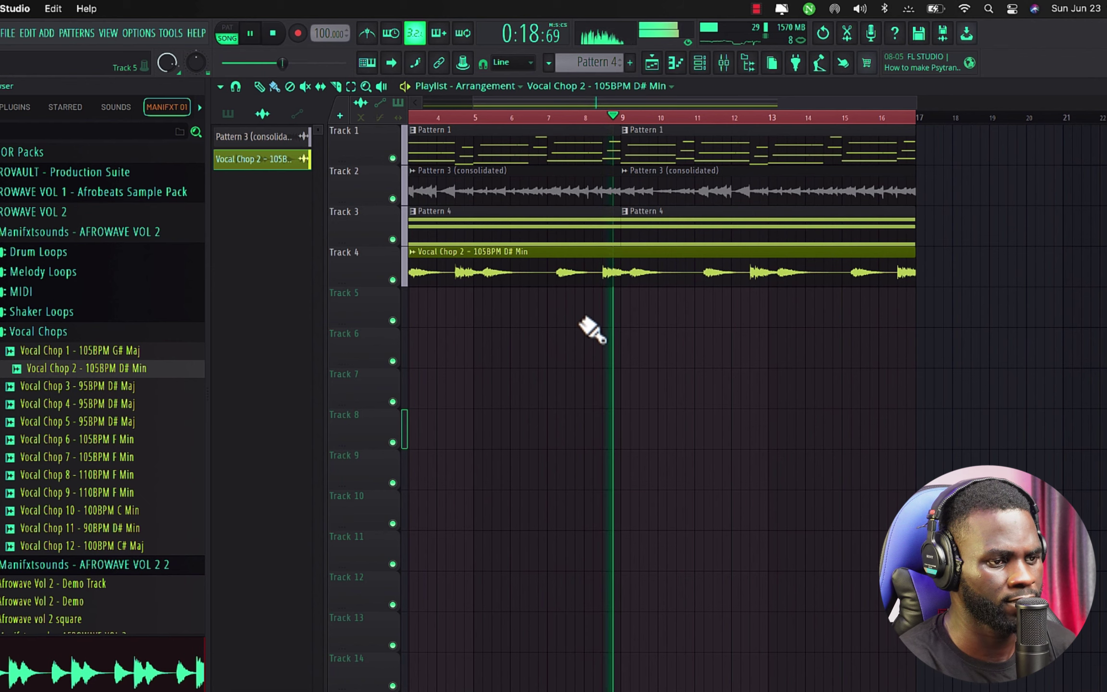
pyautogui.scroll(-2, 588, 328)
pyautogui.scroll(-1, 587, 328)
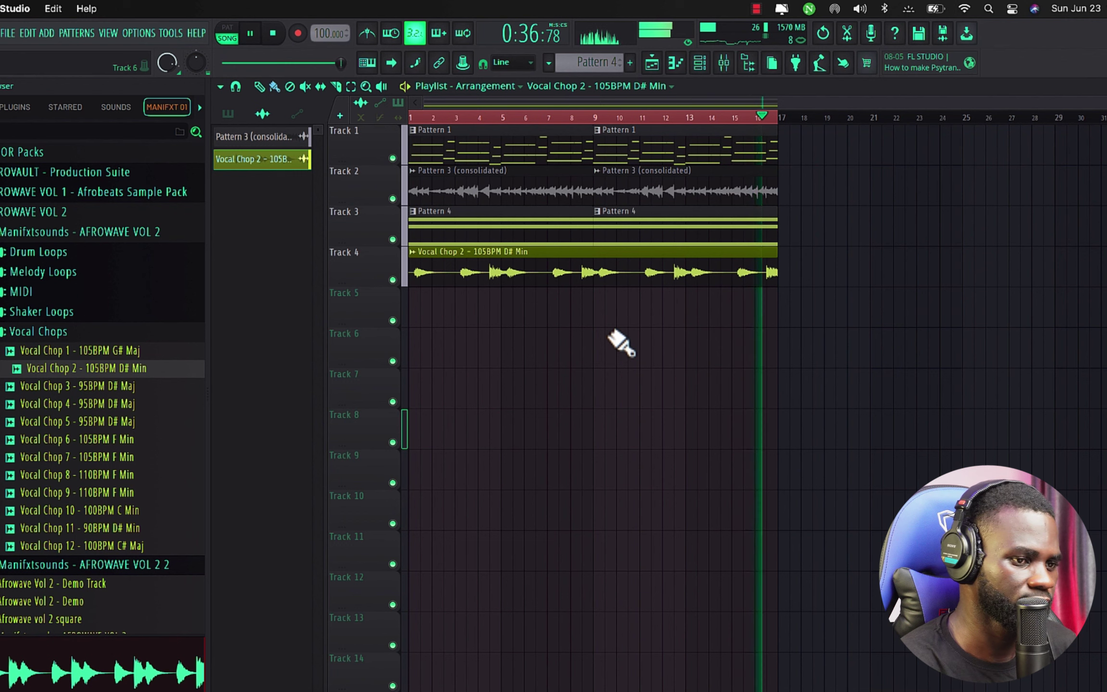
pyautogui.press('space')
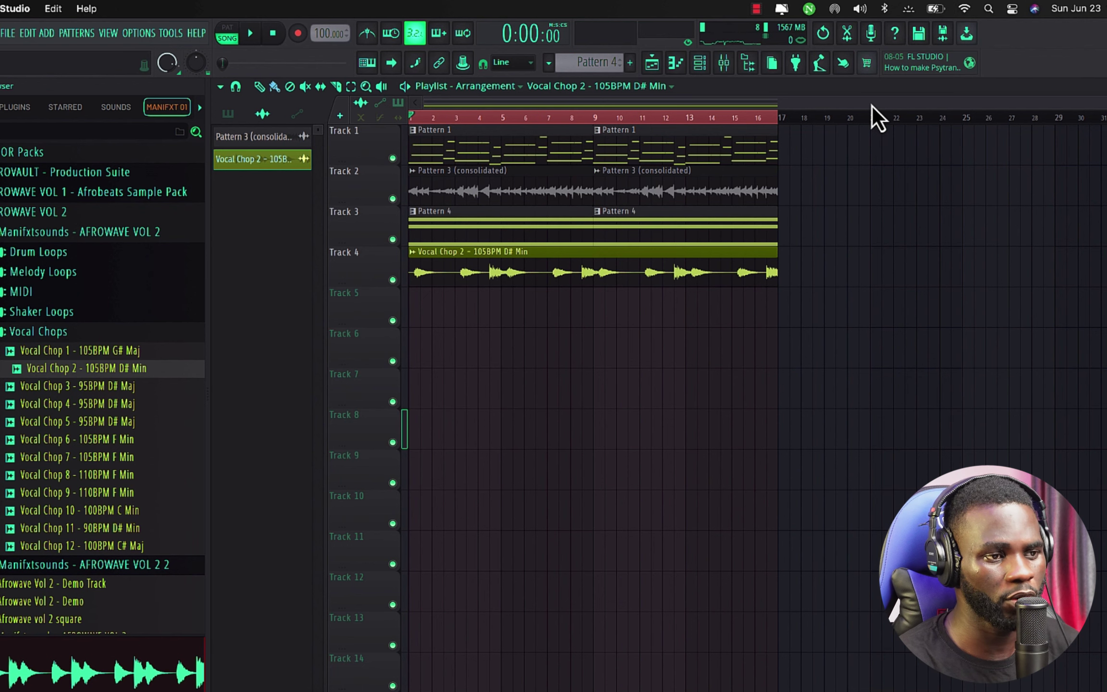
# Add a DRC synthesizer channel to the channel rack for the new Pattern 5
pyautogui.click(699, 64)
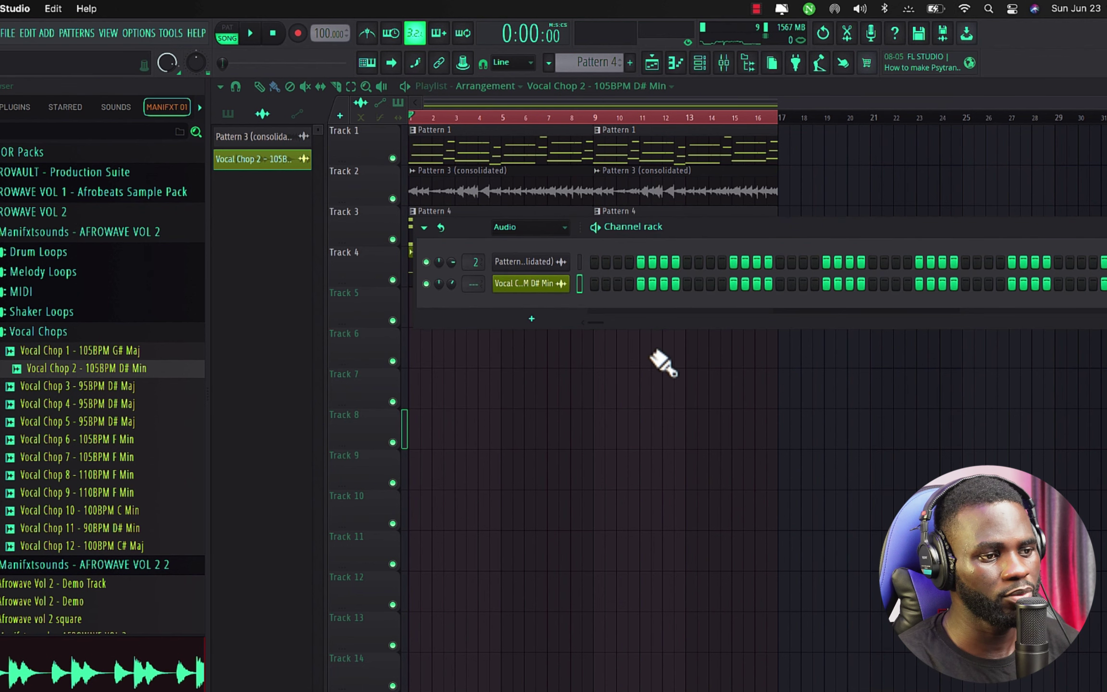
pyautogui.click(566, 327)
pyautogui.click(562, 395)
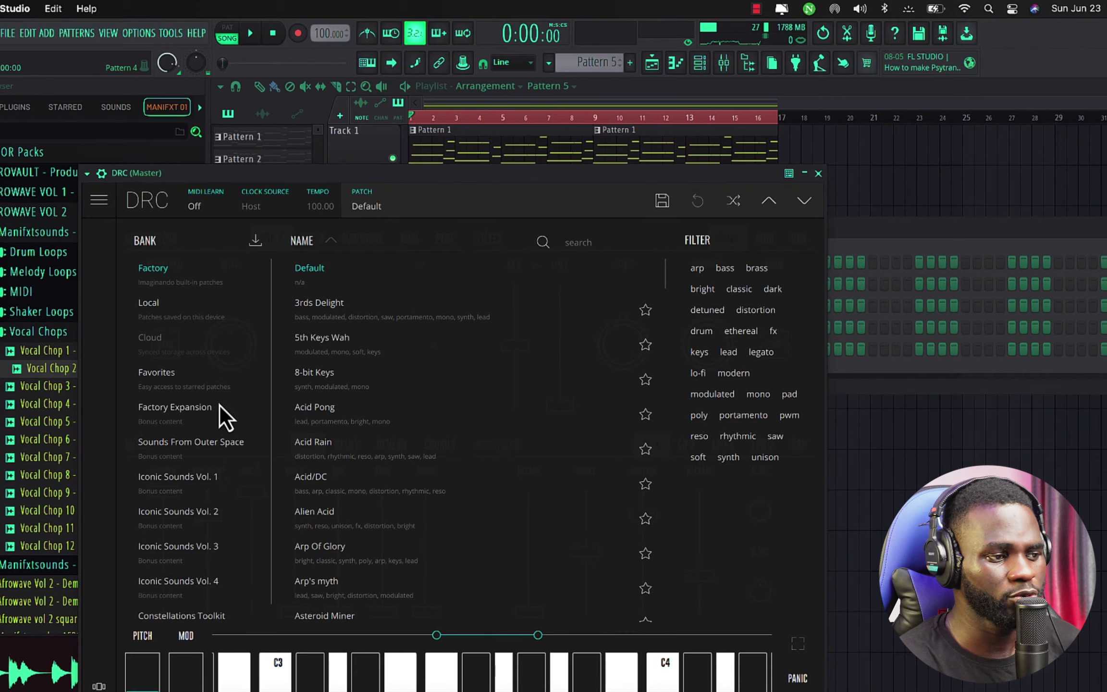
# Load the Glass Drops patch from DRC's Favorites bank and close the synthesizer window
pyautogui.click(218, 388)
pyautogui.scroll(-5, 426, 471)
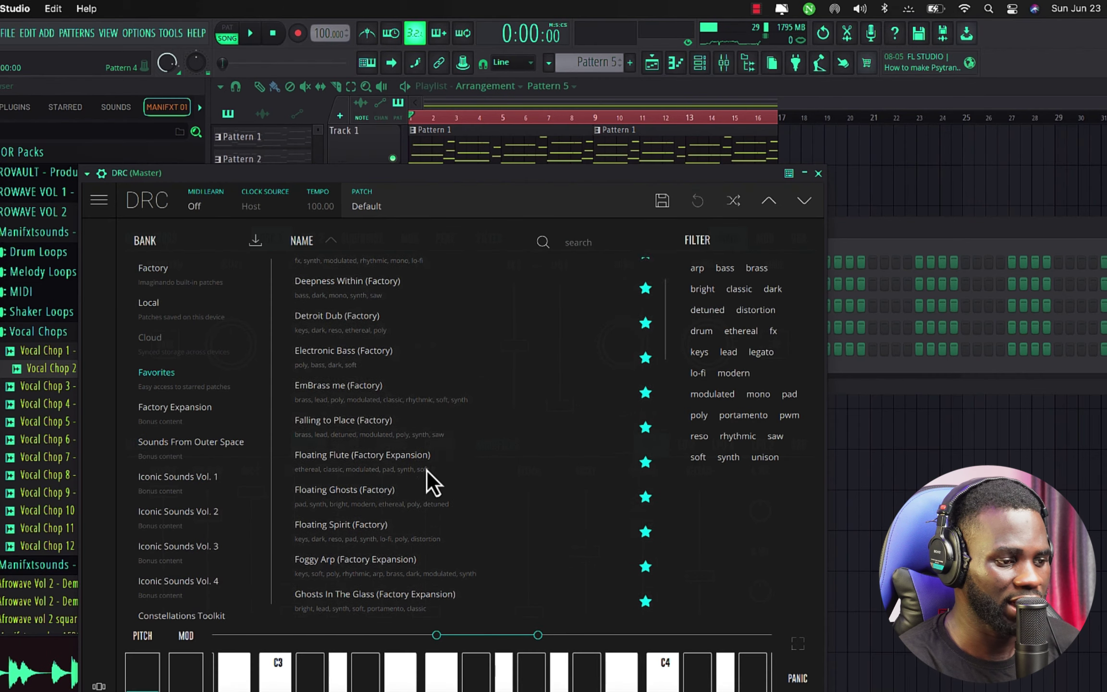
pyautogui.scroll(-2, 427, 471)
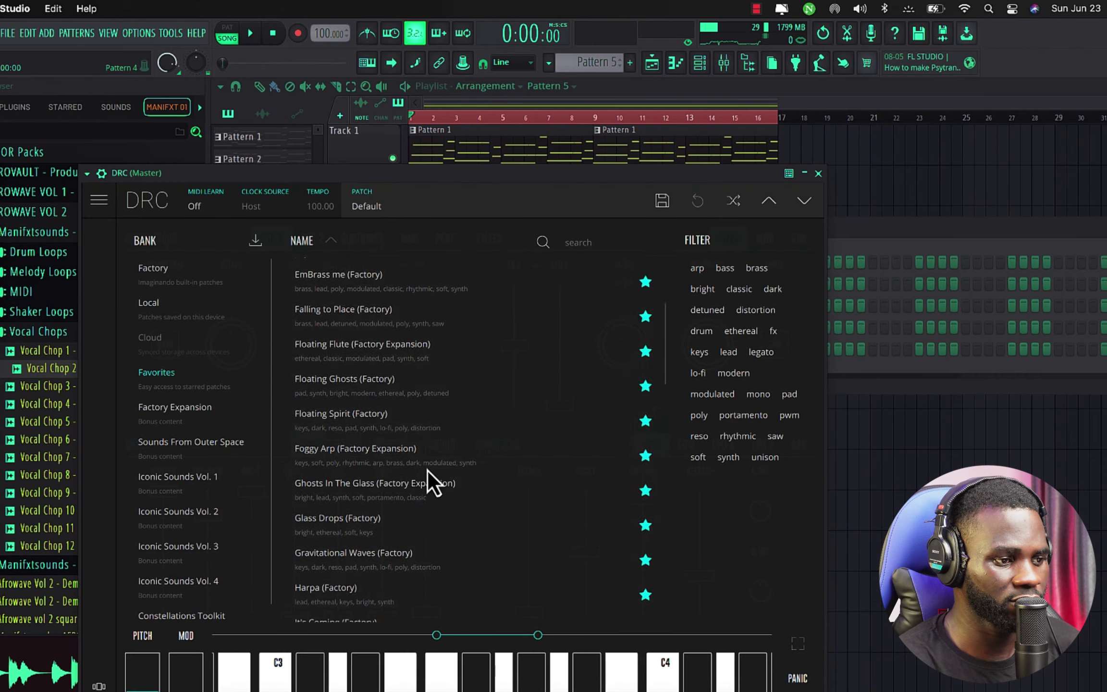
pyautogui.click(436, 525)
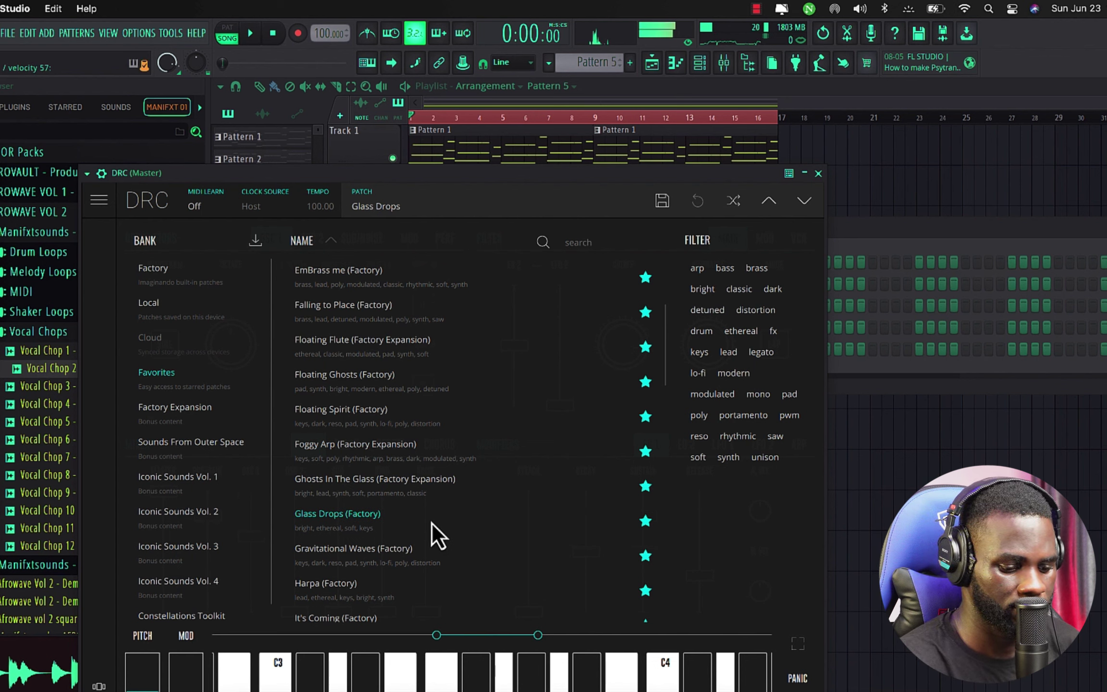
pyautogui.click(818, 173)
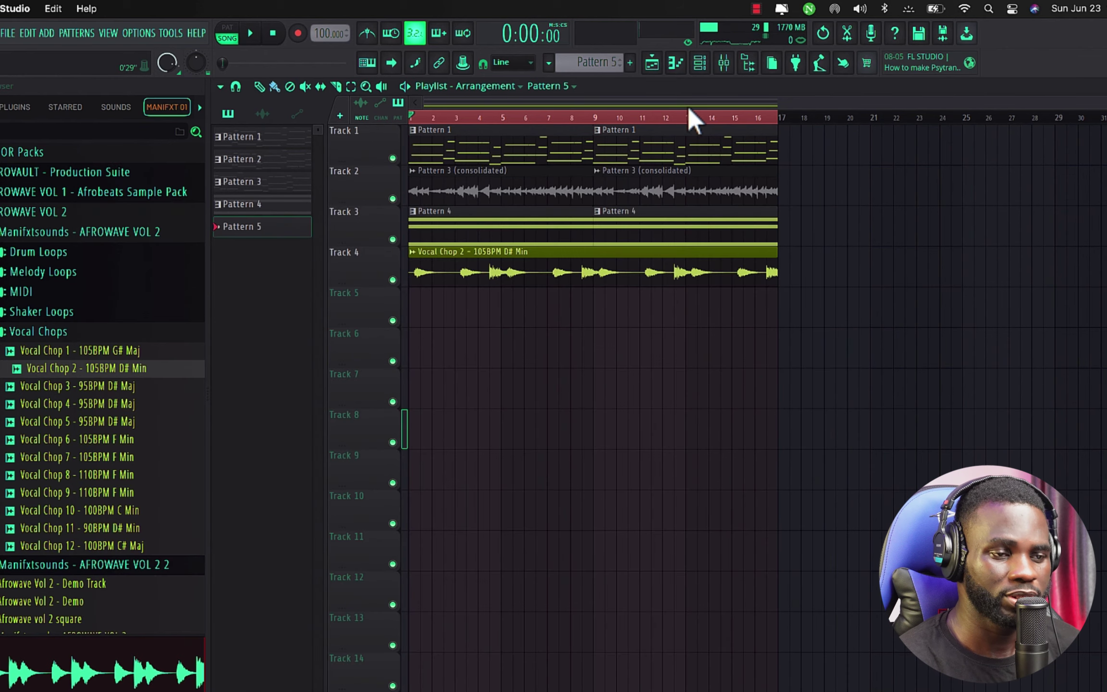
# Rehearse the DRC part over the looped arrangement and record it into Pattern 5 as notes and automation
pyautogui.press('space')
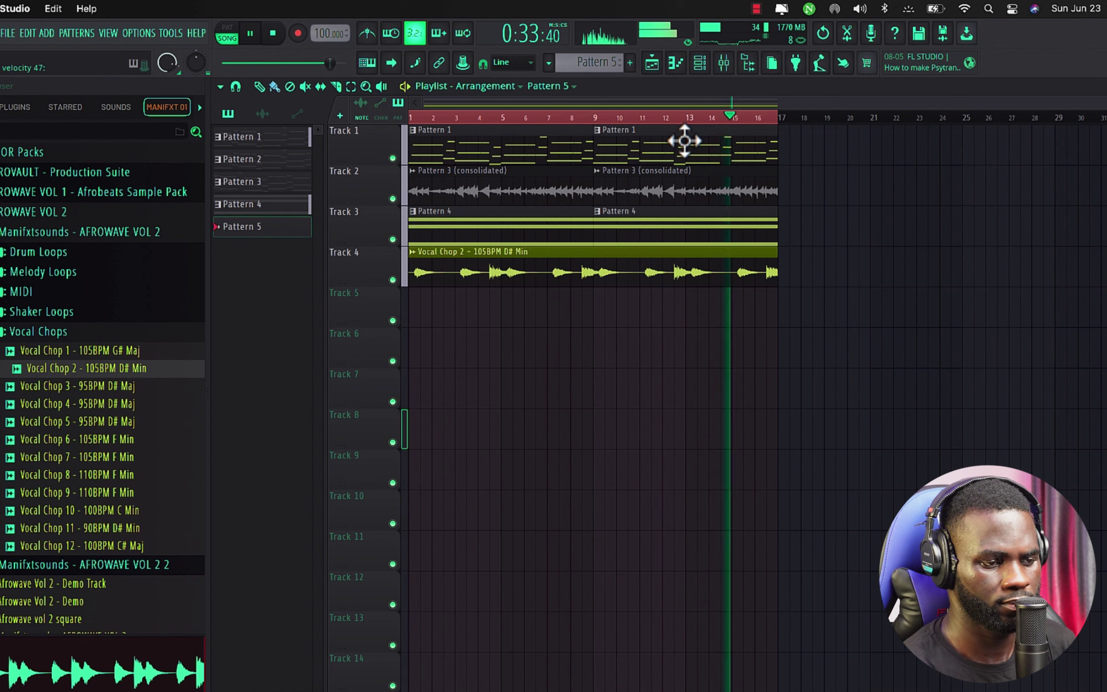
pyautogui.press('space')
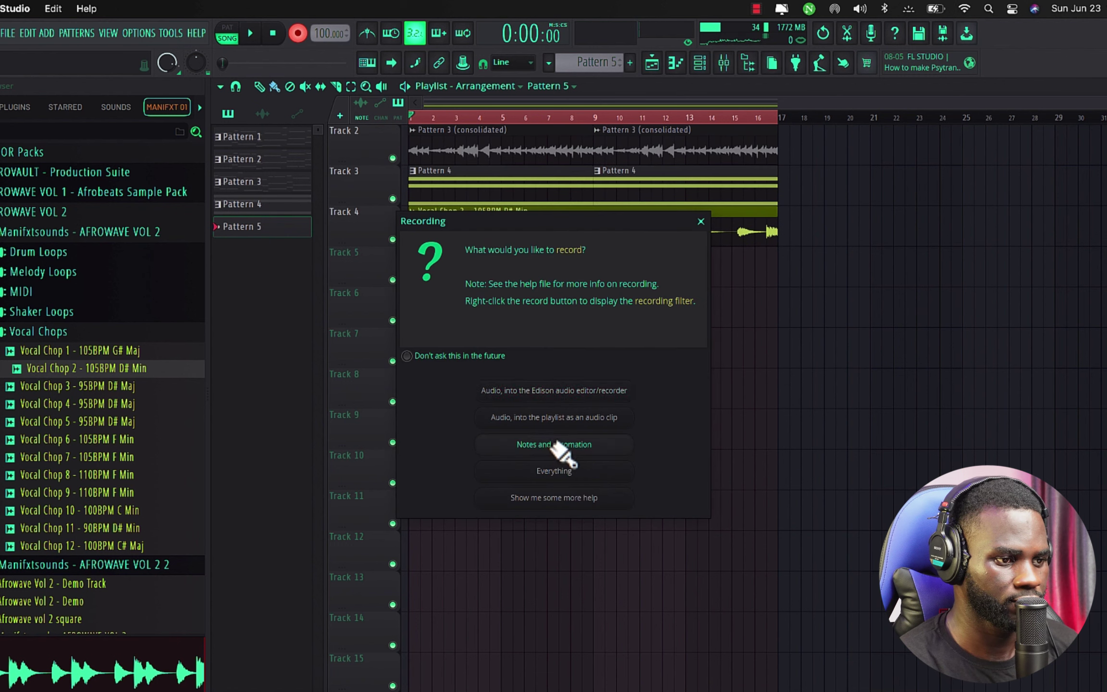
pyautogui.click(554, 445)
pyautogui.scroll(1, 819, 462)
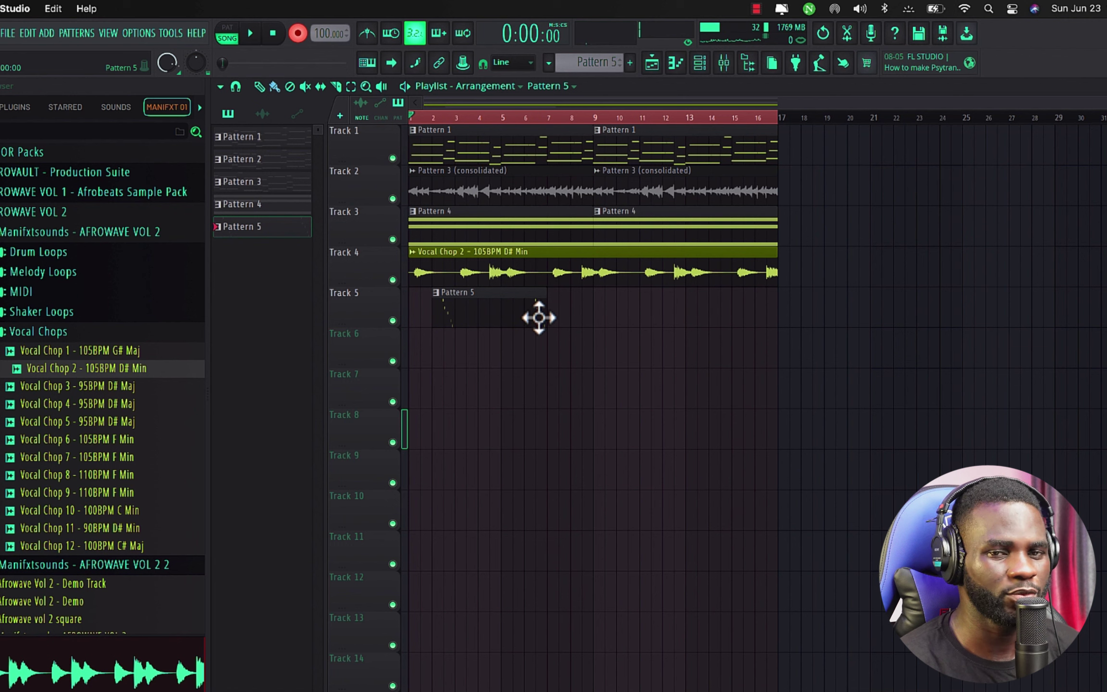
# Select all recorded DRC notes in Pattern 5's piano roll, audition them in the loop and lower the DRC channel's volume
pyautogui.doubleClick(514, 322)
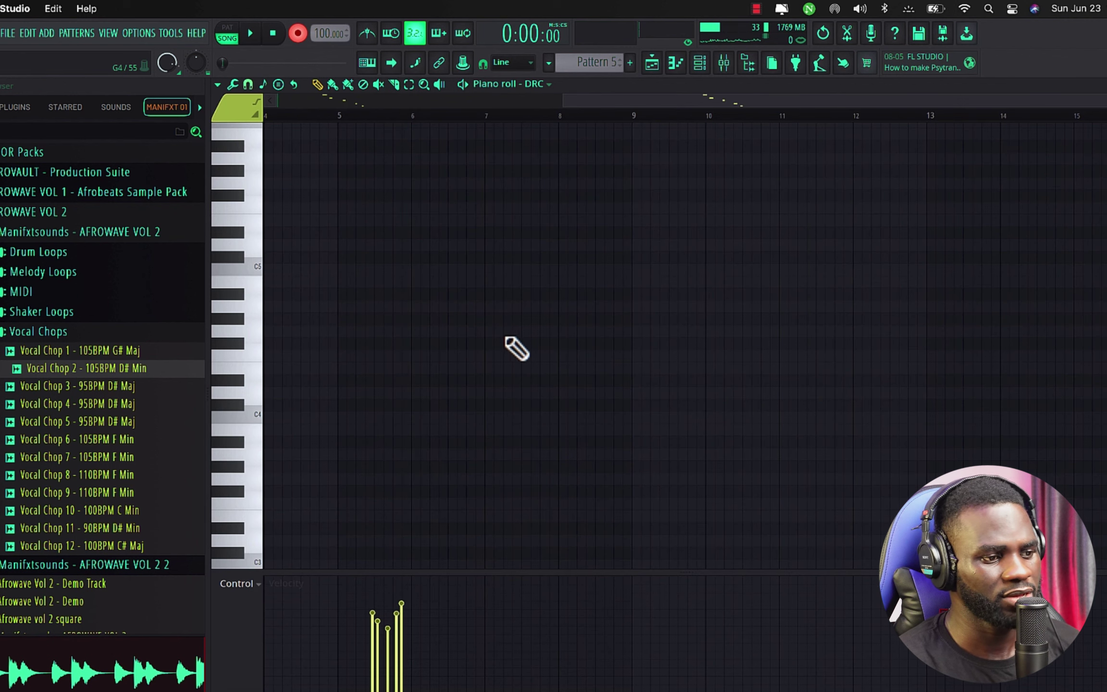
pyautogui.hotkey('ctrl', 'a')
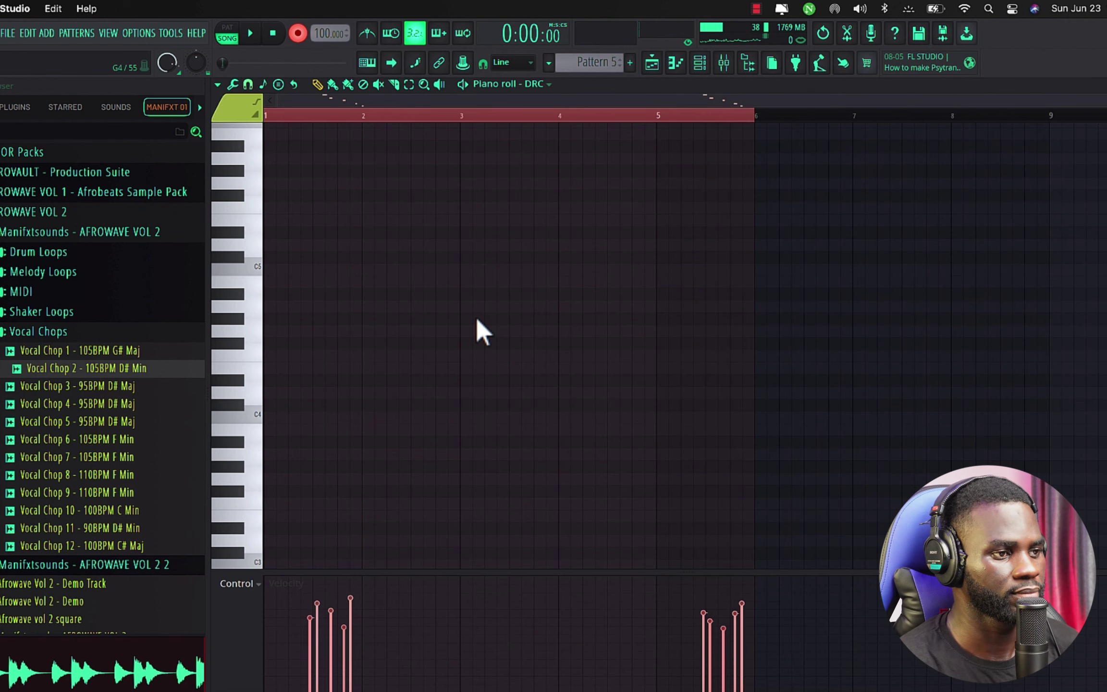
pyautogui.press('space')
pyautogui.scroll(6, 712, 408)
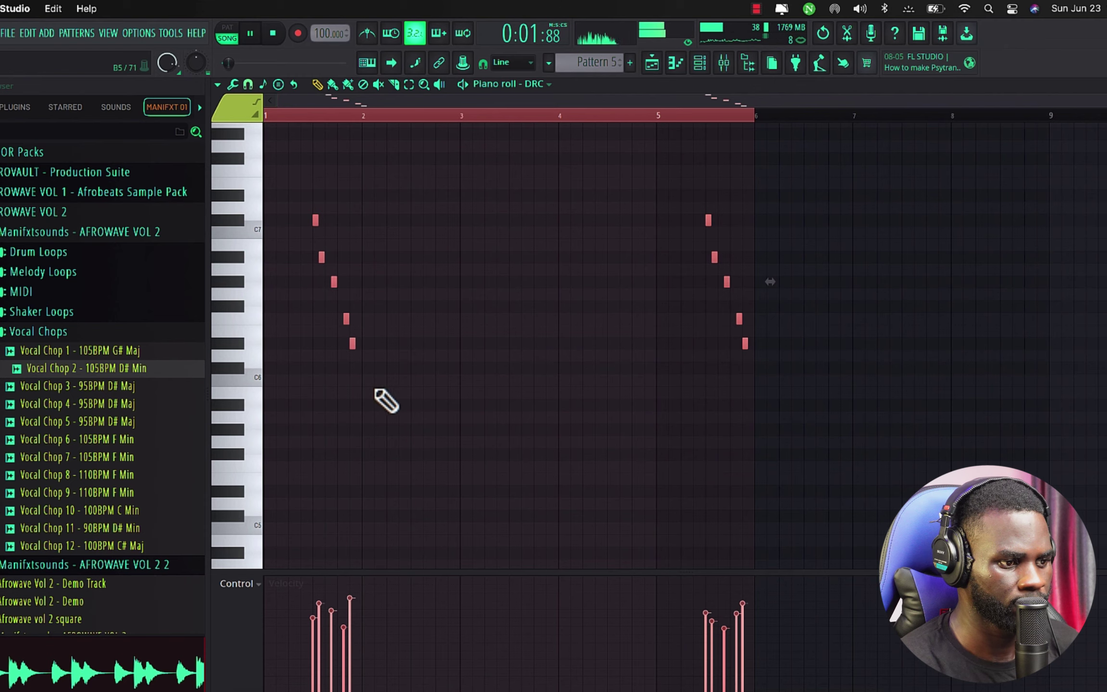
pyautogui.click(699, 63)
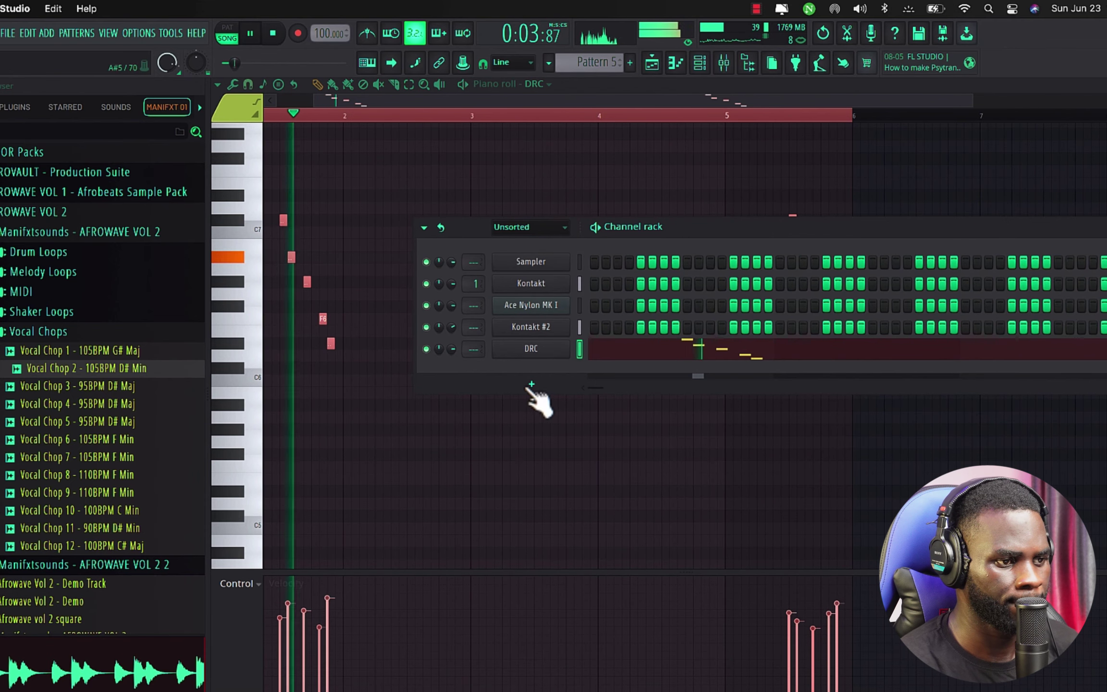
pyautogui.moveTo(452, 349); pyautogui.dragTo(451, 364)
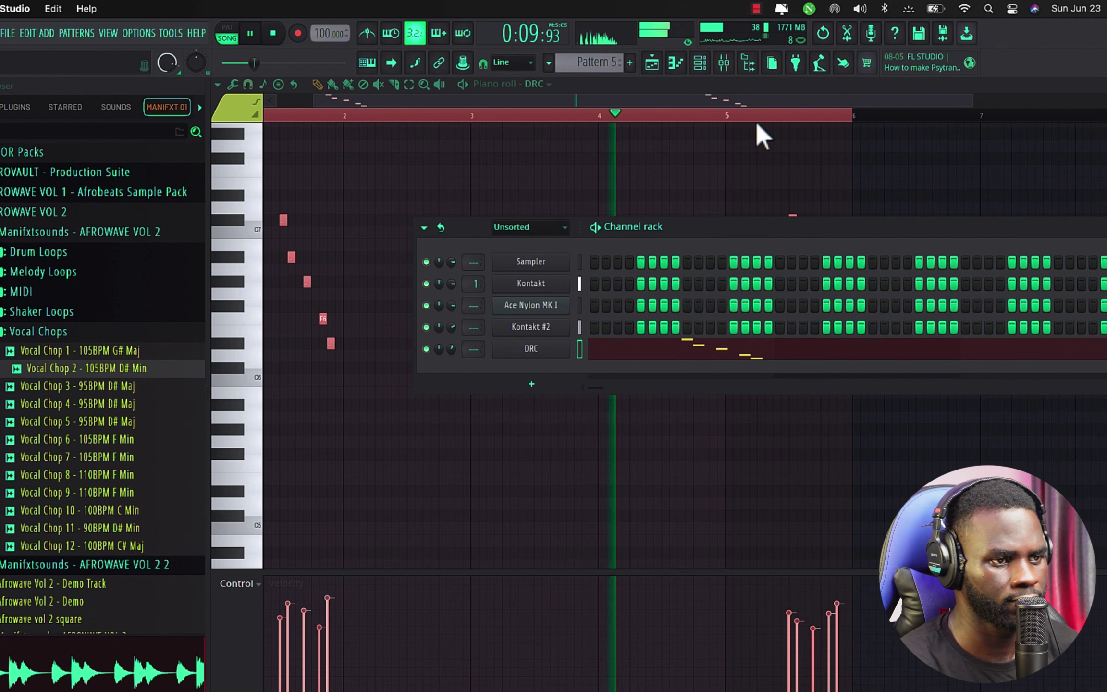
# Place a second Pattern 5 clip on Track 5 starting at bar 10 and listen to it in the arrangement
pyautogui.click(652, 62)
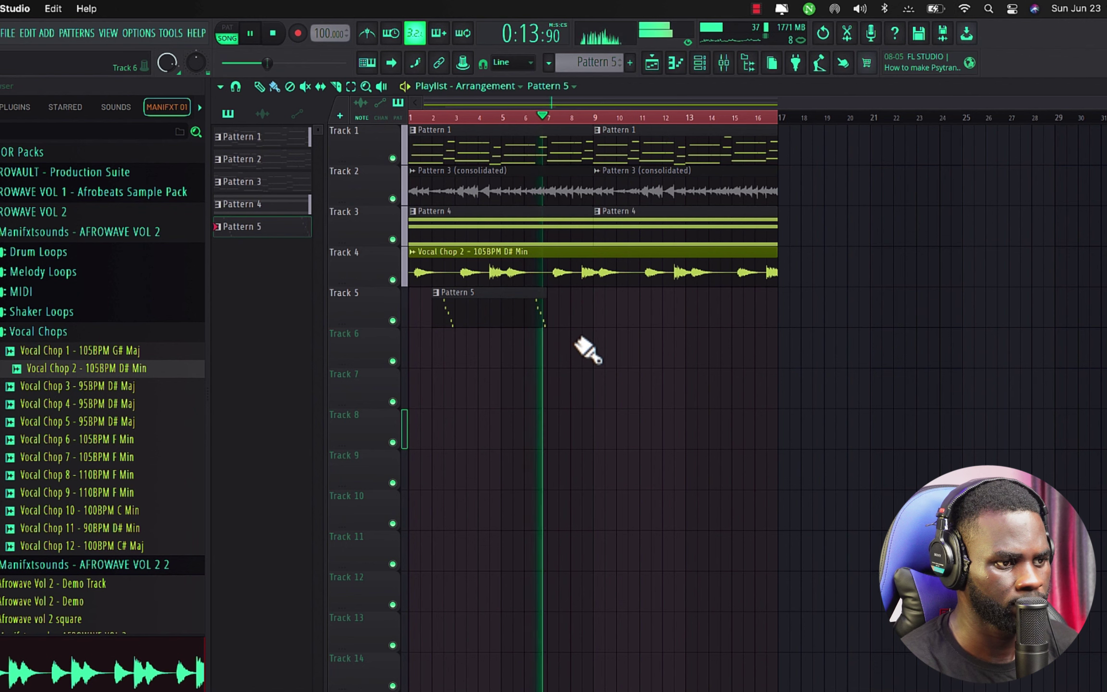
pyautogui.click(627, 317)
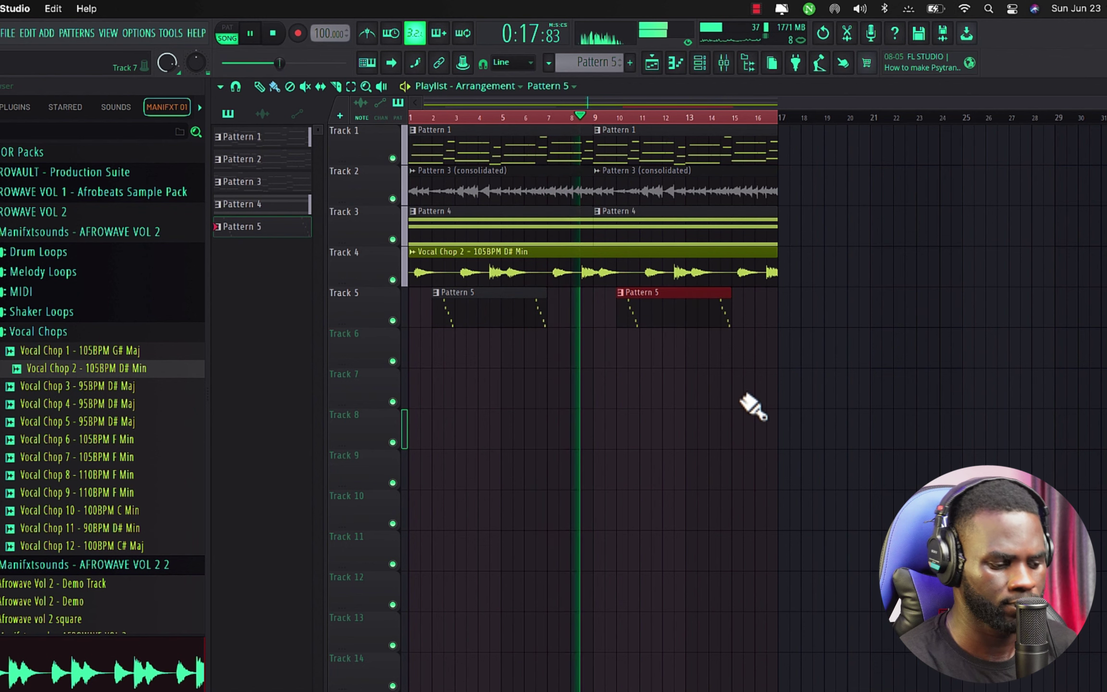
pyautogui.click(736, 415)
pyautogui.rightClick(788, 429)
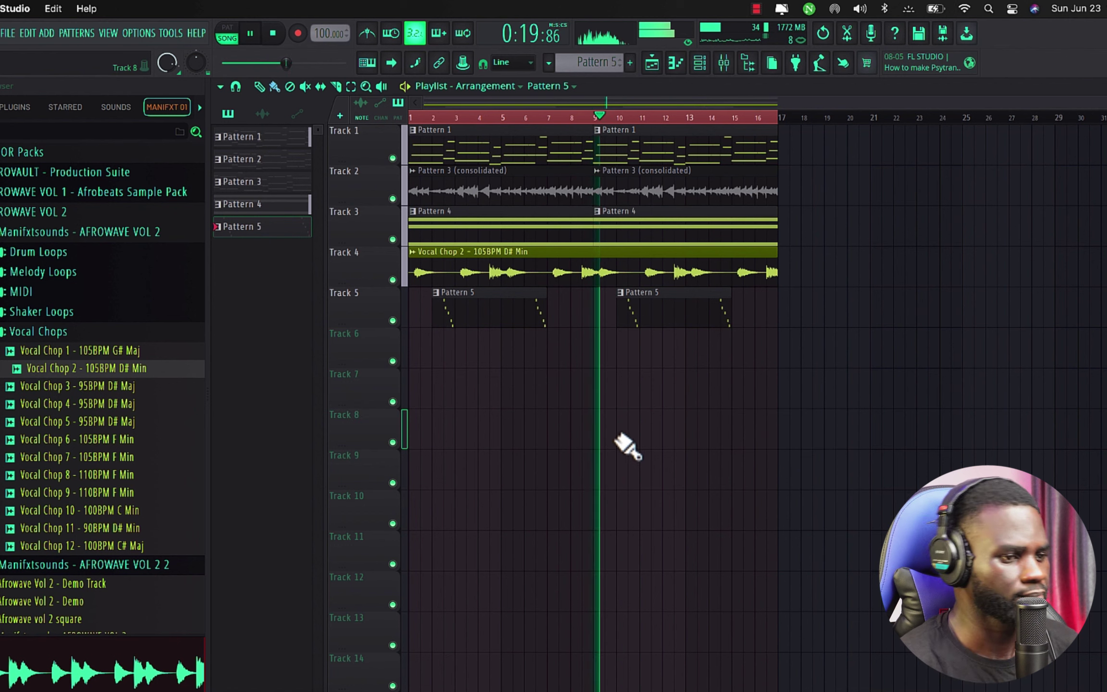
pyautogui.press('space')
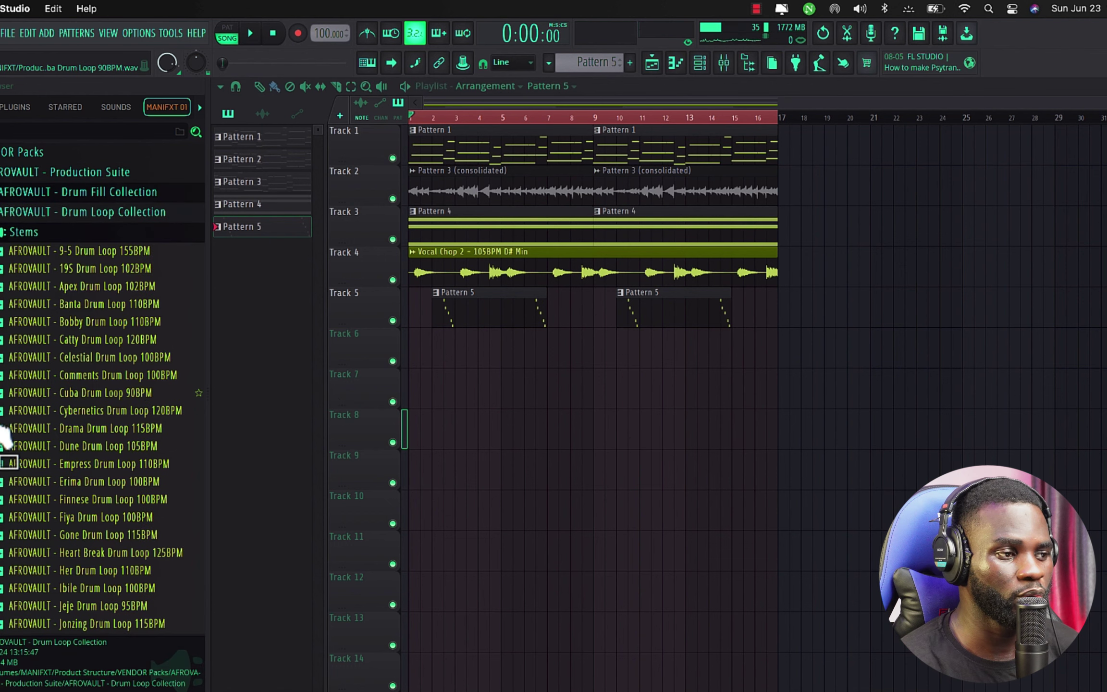
# Audition loops from the AFROVAULT Drum Loop Collection, including Gone, Pluto, Rosco, Skull and Swing, to find a fitting drum groove
pyautogui.scroll(-6, 51, 392)
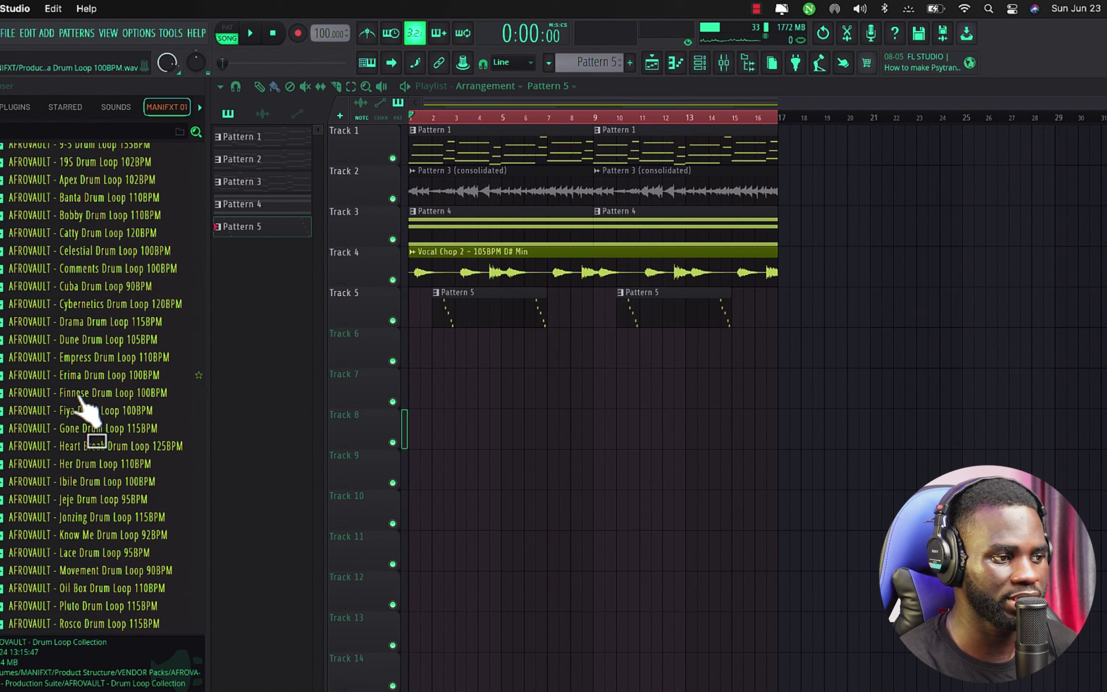
pyautogui.click(90, 446)
pyautogui.click(93, 425)
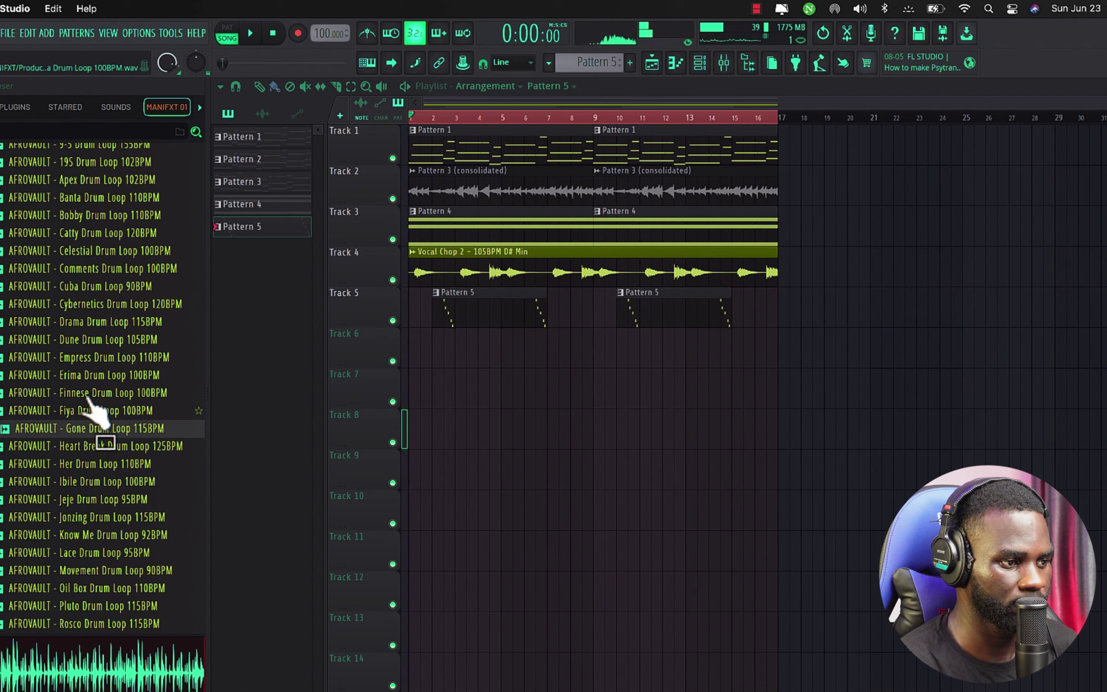
pyautogui.click(87, 394)
pyautogui.scroll(-10, 96, 418)
pyautogui.click(96, 428)
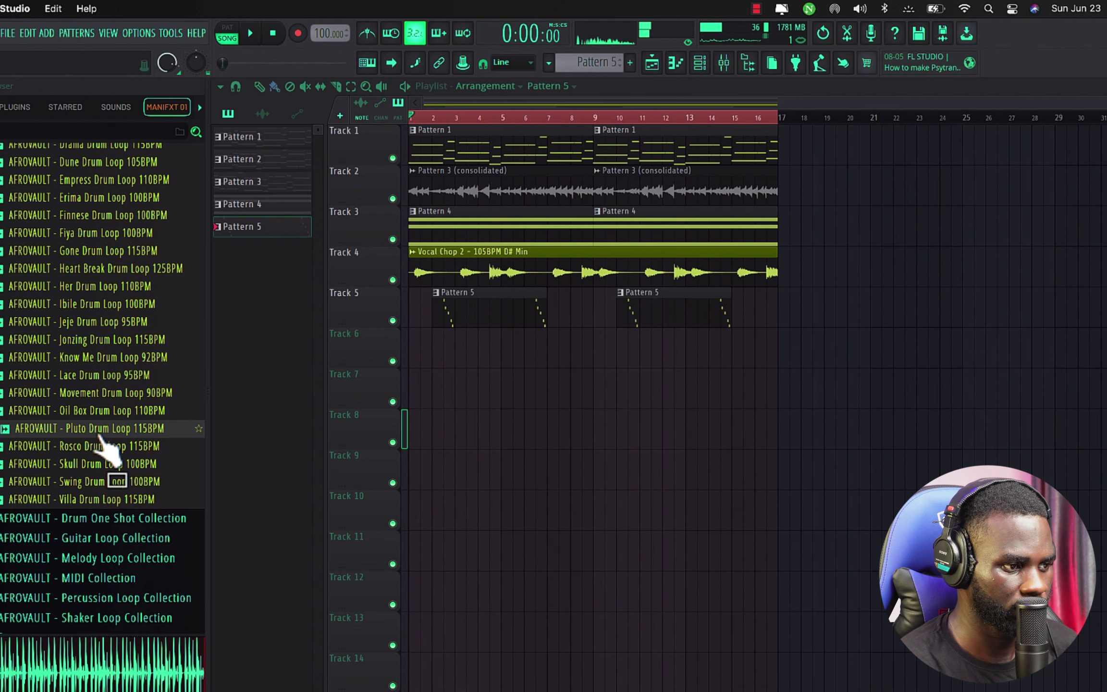
pyautogui.scroll(8, 104, 457)
pyautogui.scroll(-6, 120, 524)
pyautogui.click(105, 483)
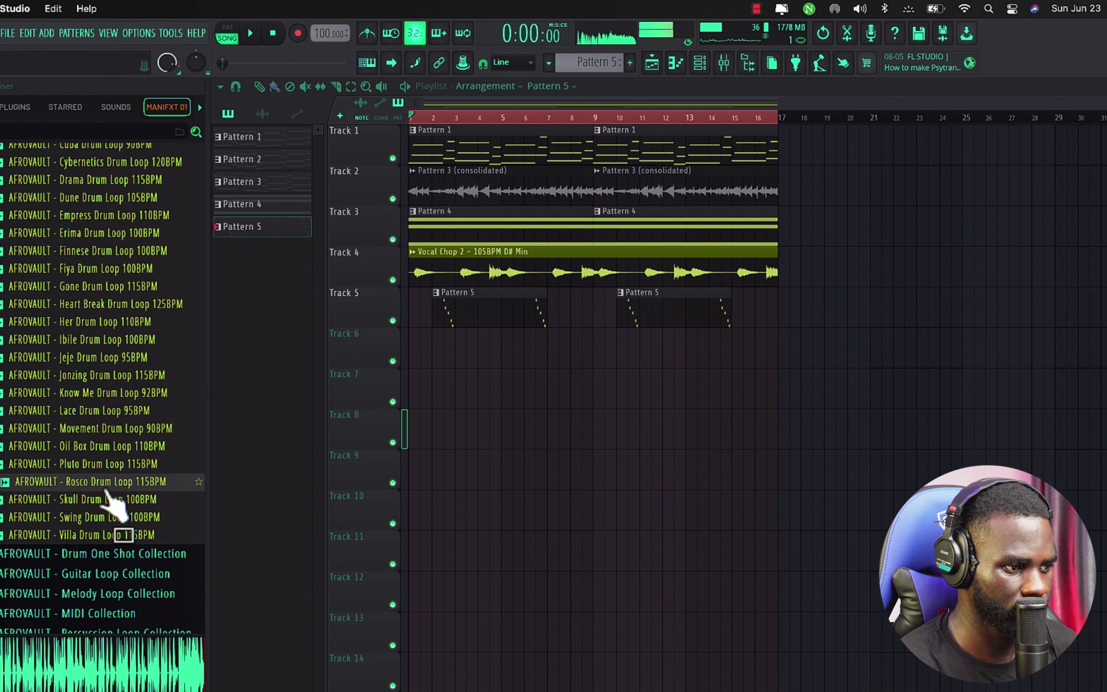
pyautogui.click(98, 465)
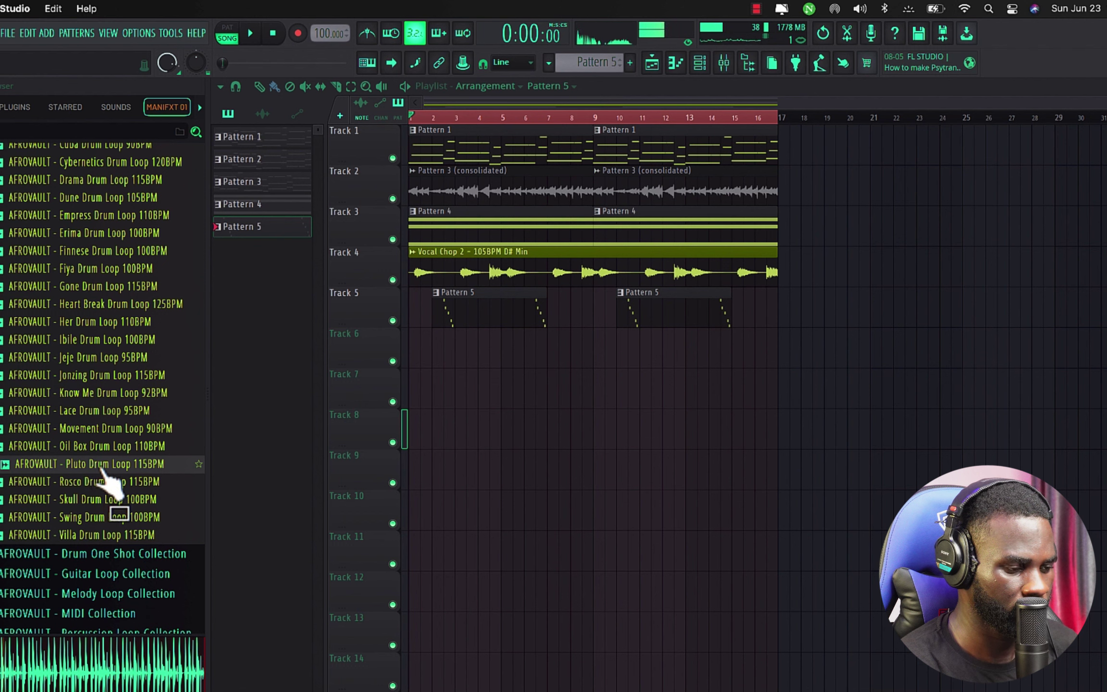
pyautogui.click(115, 483)
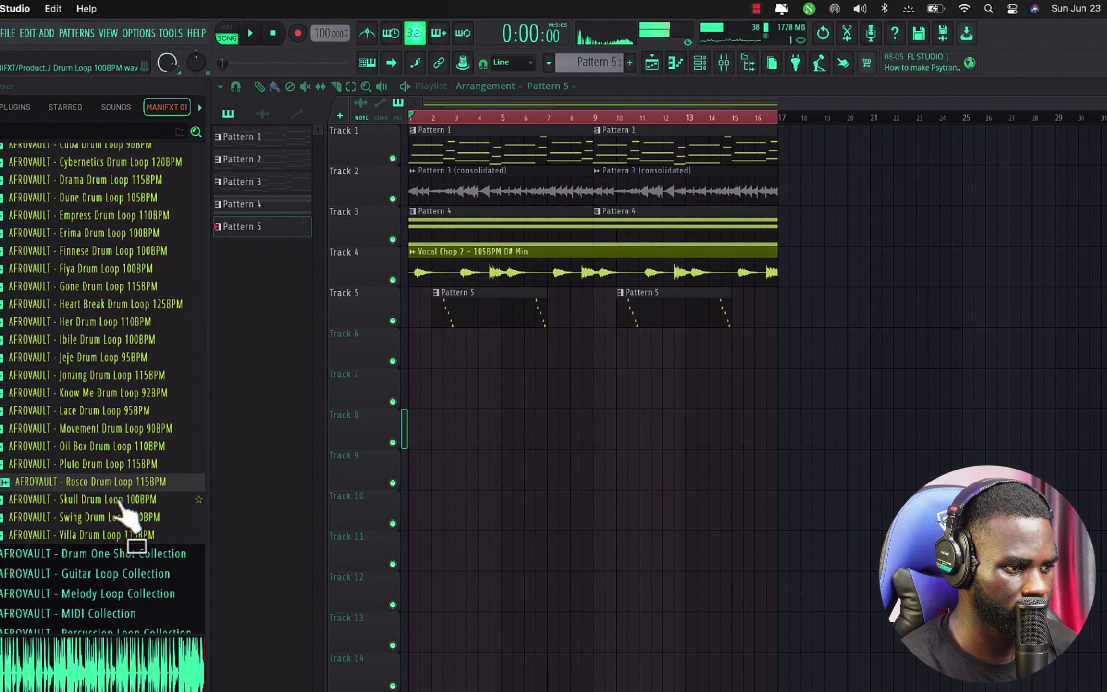
pyautogui.click(117, 500)
pyautogui.click(123, 516)
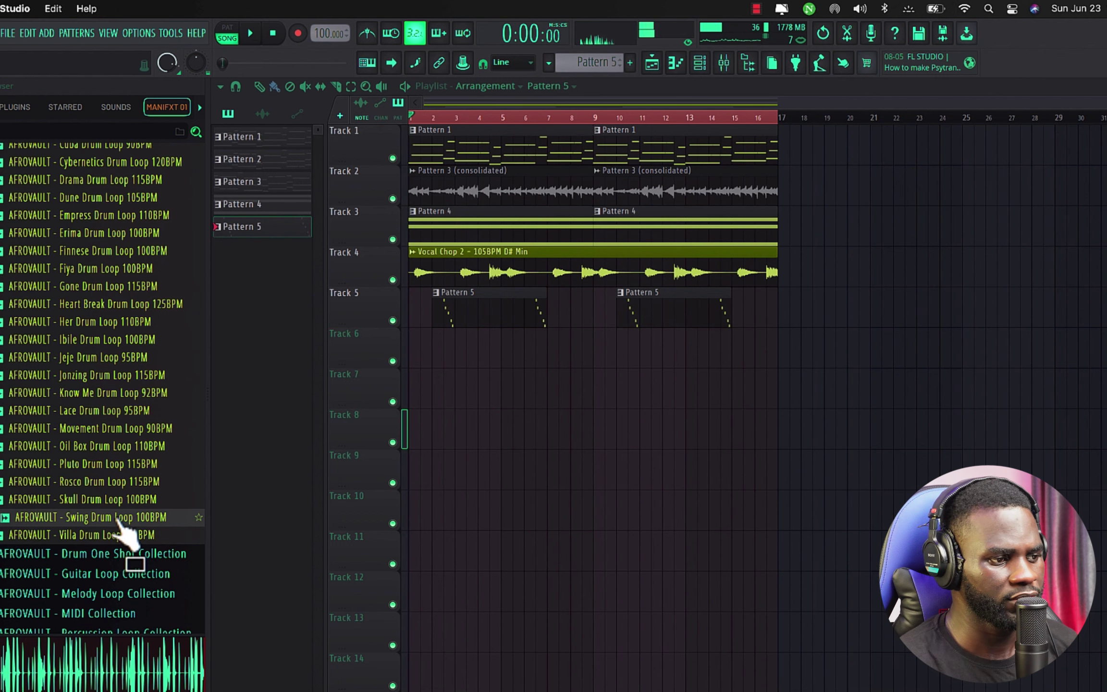
# Add AFROVAULT - Swing Drum Loop 100BPM to Track 6 at bar 1 and audition it with its channel settings open
pyautogui.moveTo(122, 528); pyautogui.dragTo(434, 336)
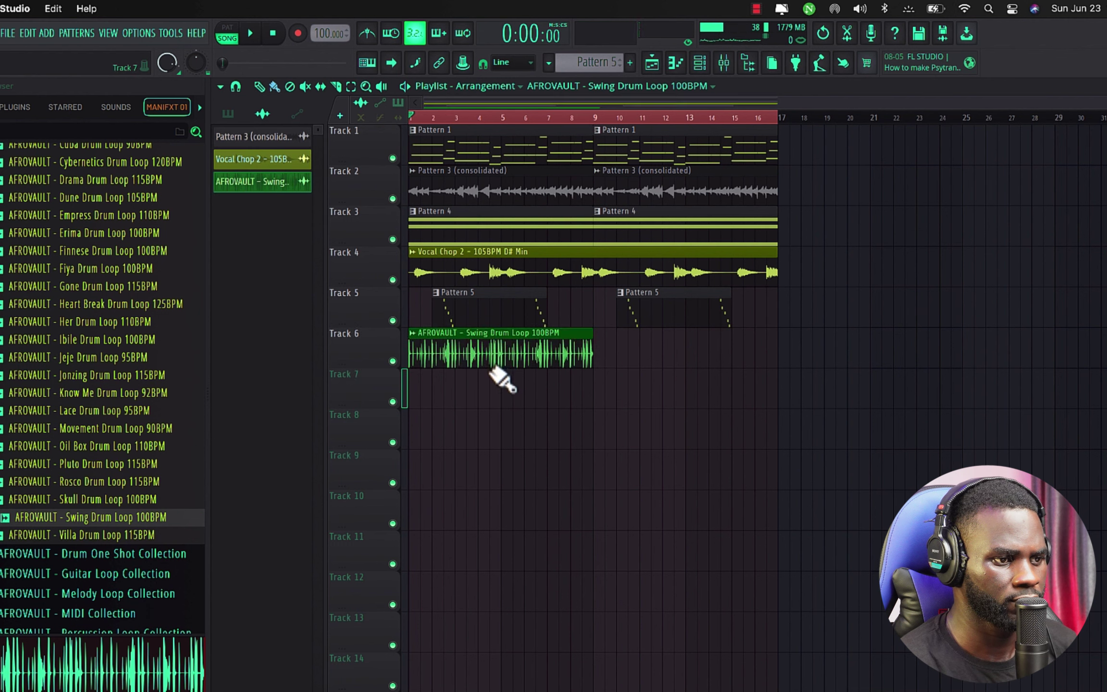
pyautogui.doubleClick(503, 358)
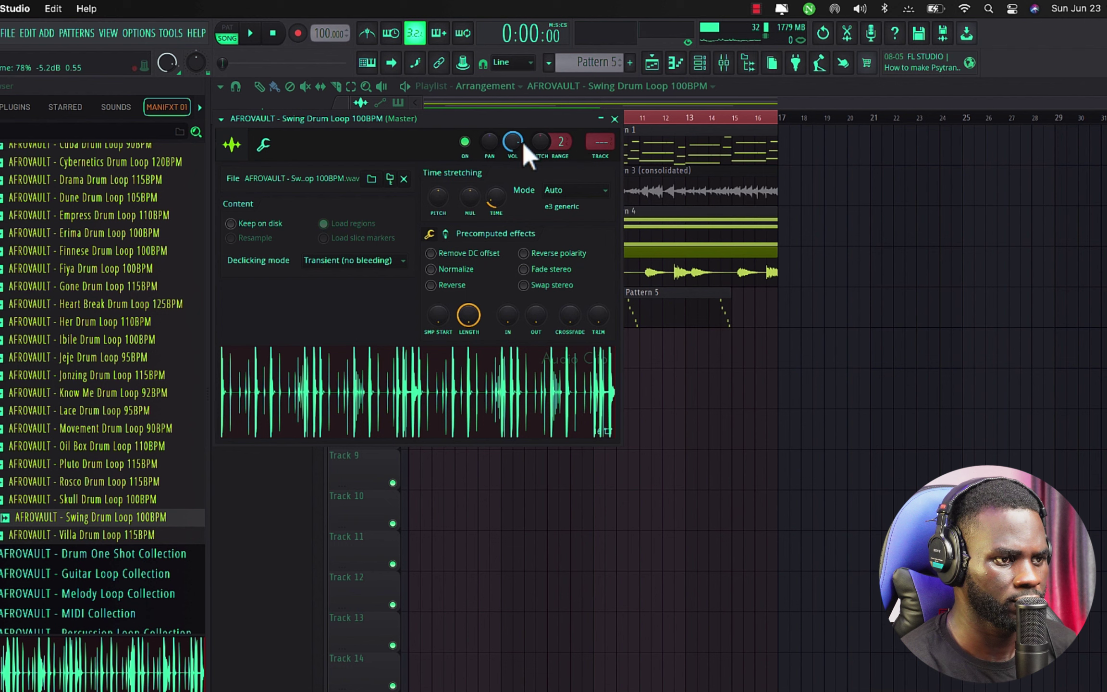
pyautogui.press('space')
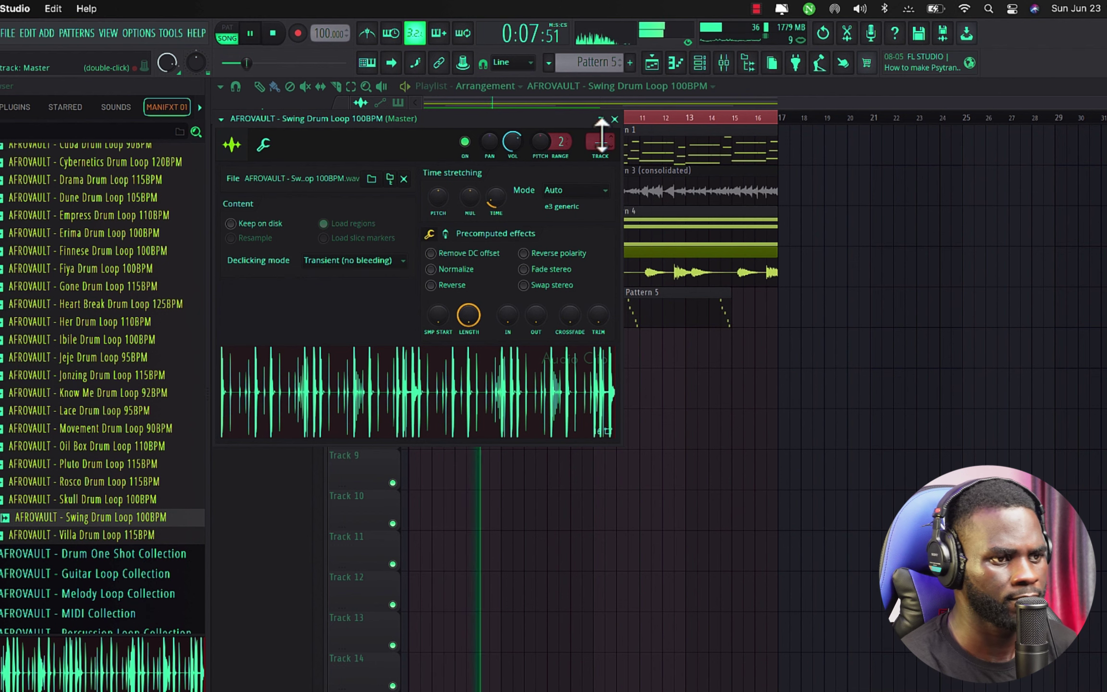
pyautogui.click(615, 119)
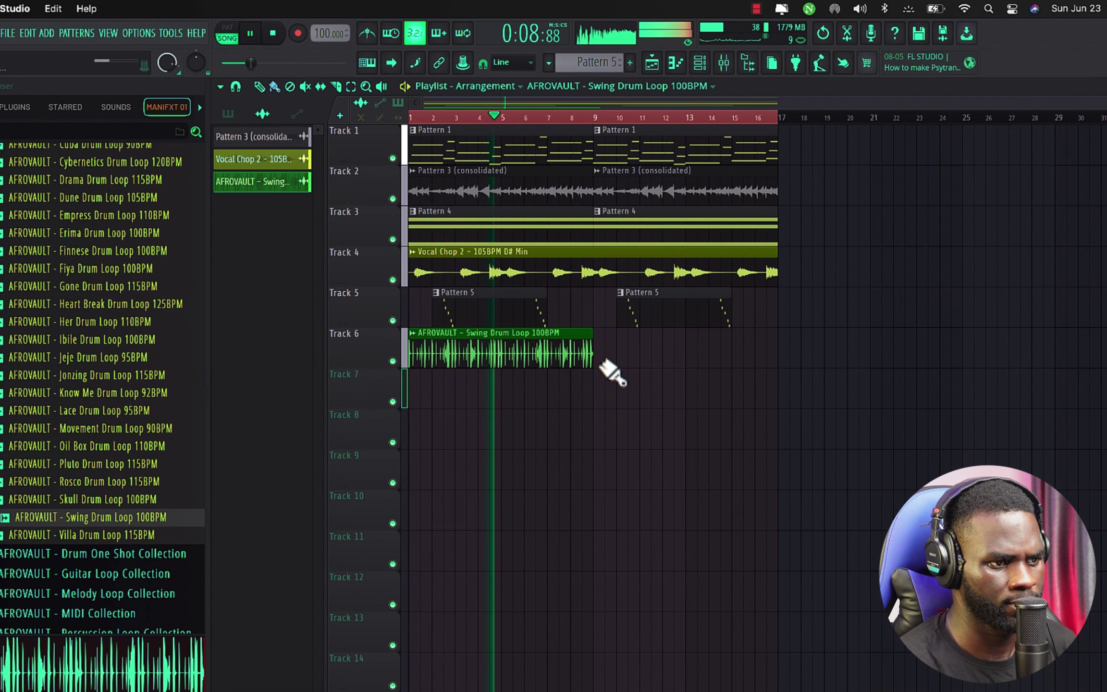
# Add a second Swing Drum Loop clip on Track 6 directly after the first, starting at bar 9
pyautogui.click(618, 353)
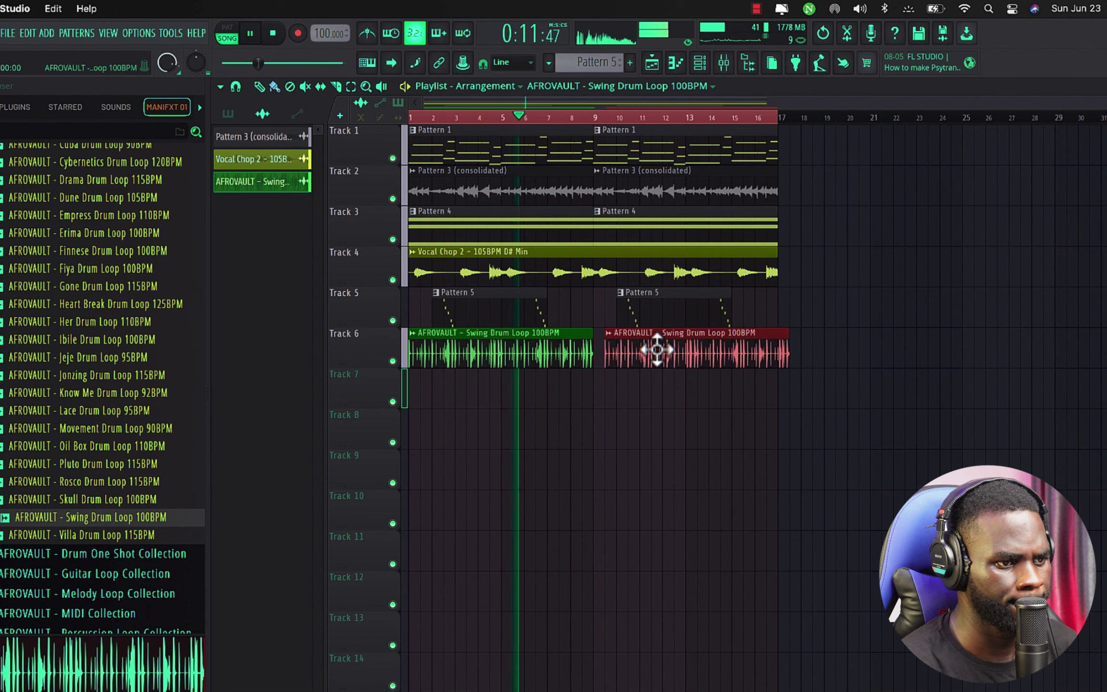
pyautogui.scroll(2, 569, 445)
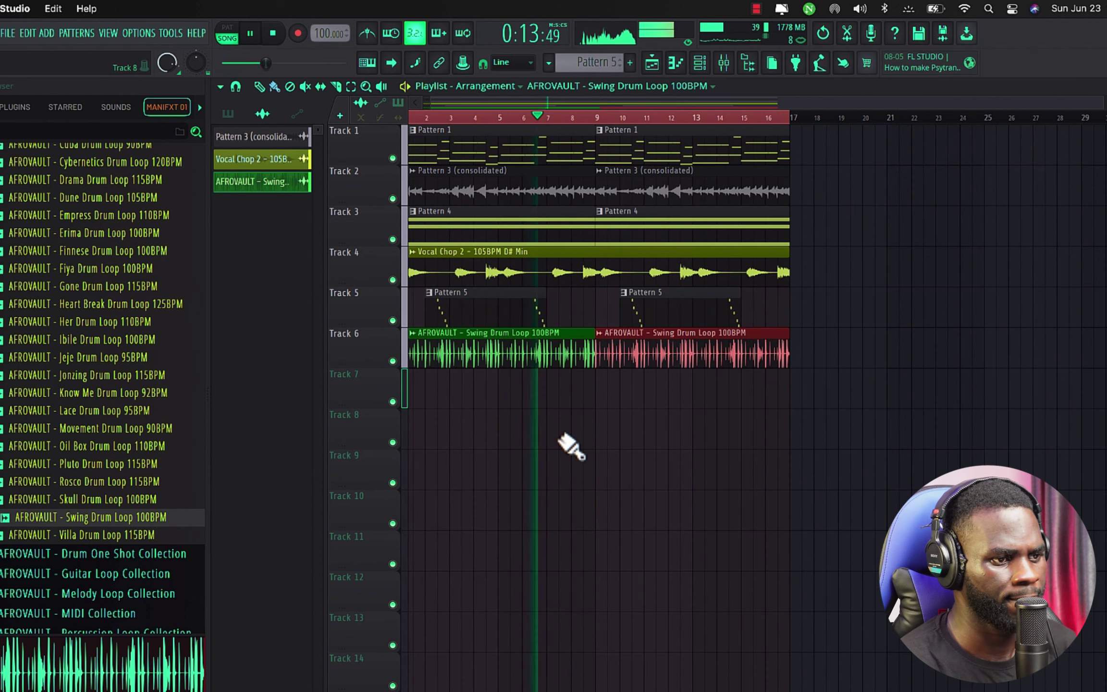
pyautogui.hscroll(-1, 563, 437)
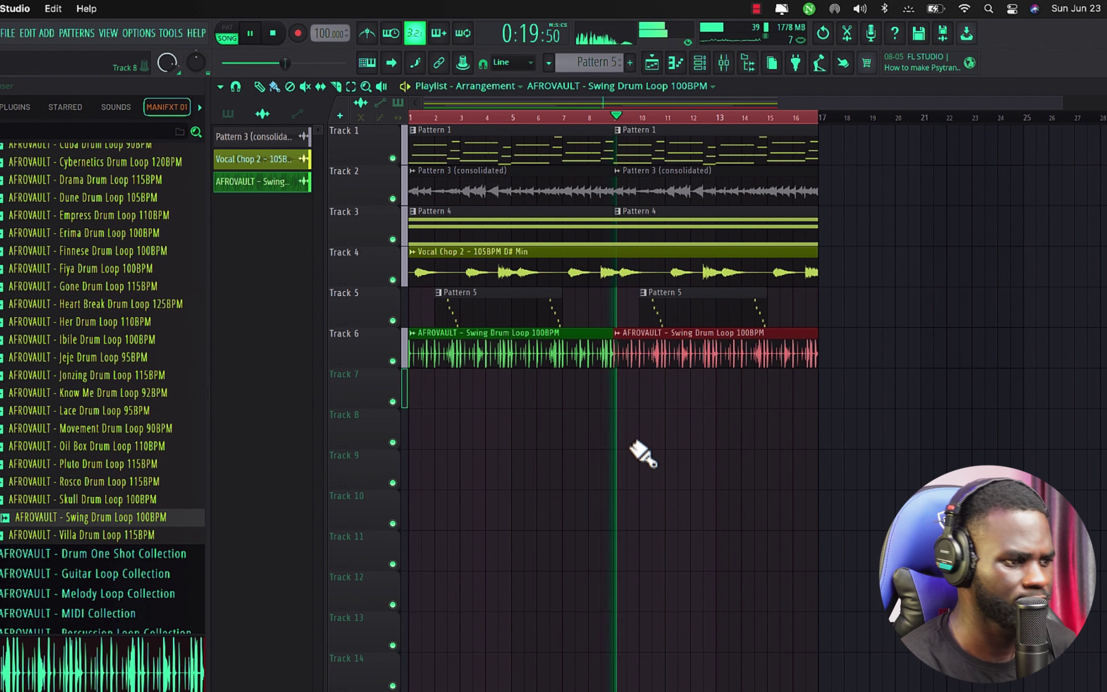
# Browse to the FX samples in the AFROVAULT Drum One Shot Collection, preview them and pick Impact 2
pyautogui.scroll(5, 181, 361)
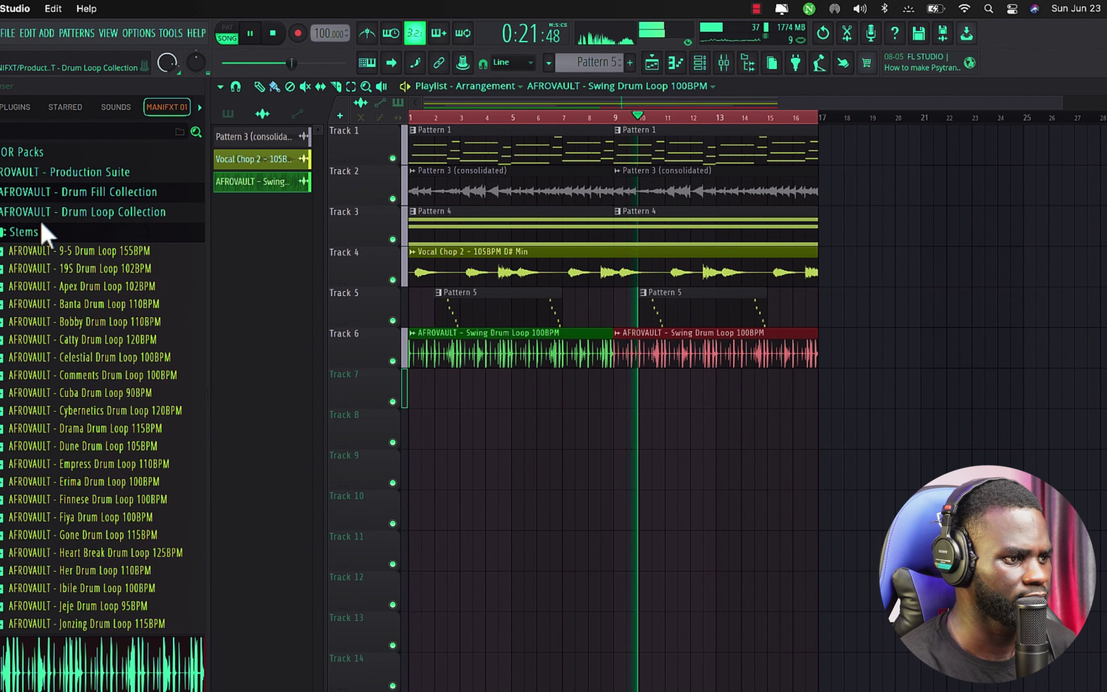
pyautogui.click(58, 211)
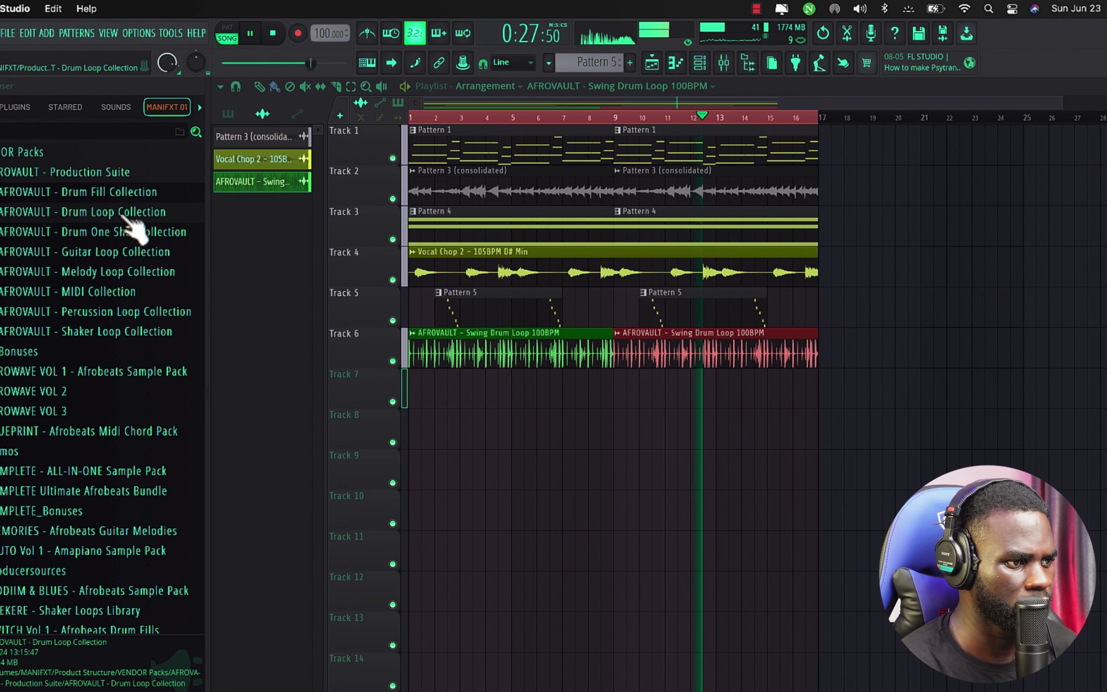
pyautogui.click(133, 232)
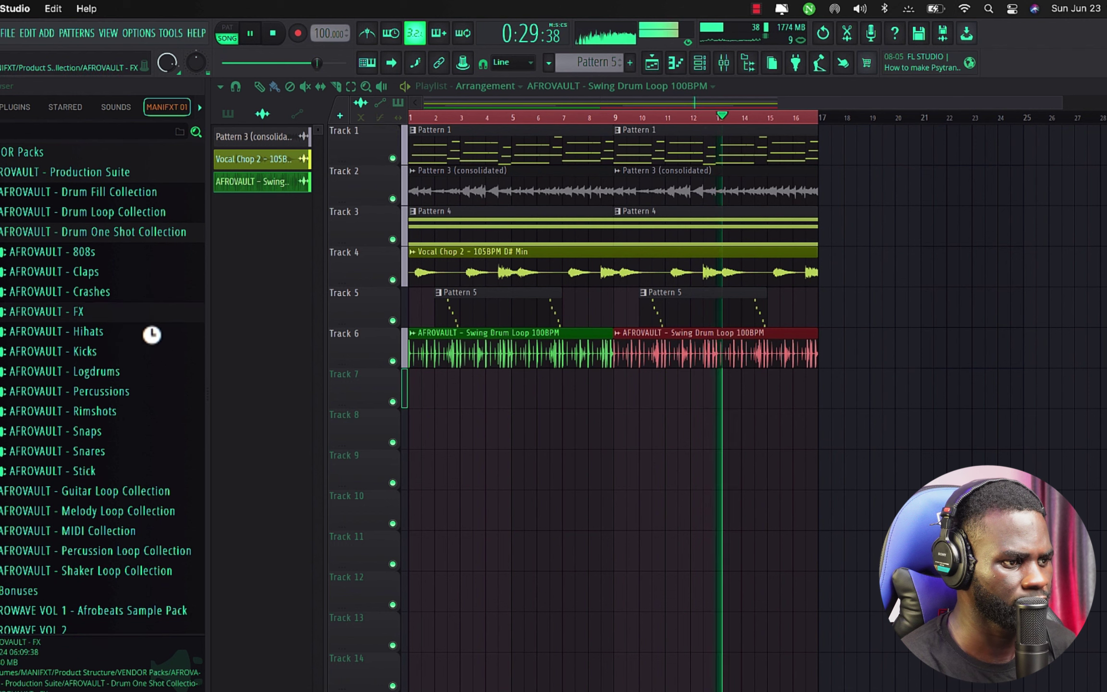
pyautogui.click(136, 403)
pyautogui.press('space')
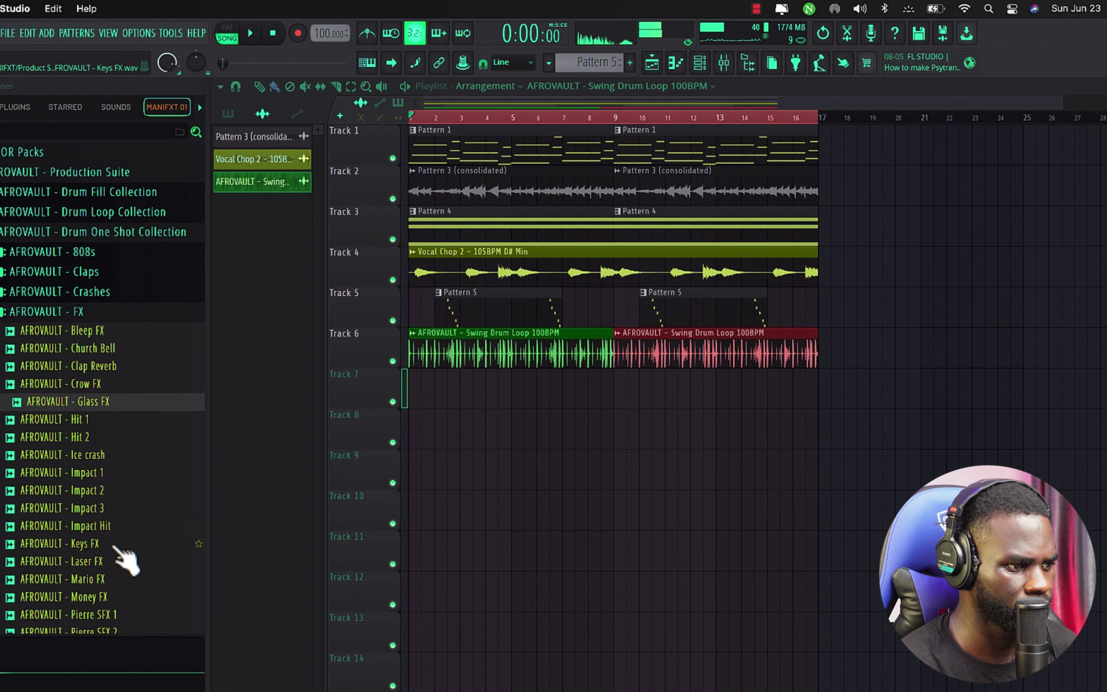
pyautogui.click(110, 492)
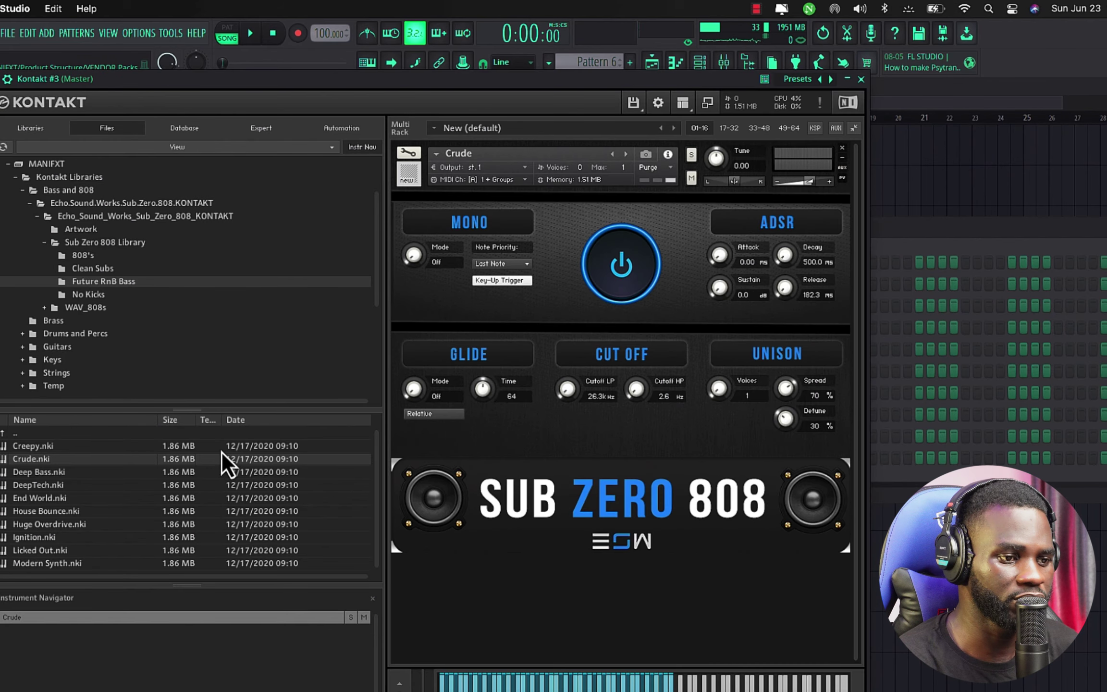
# Close the Kontakt #3 window, move the channel rack below the drum loop clips and rehearse the bass over the looped arrangement
pyautogui.click(861, 80)
pyautogui.press('space')
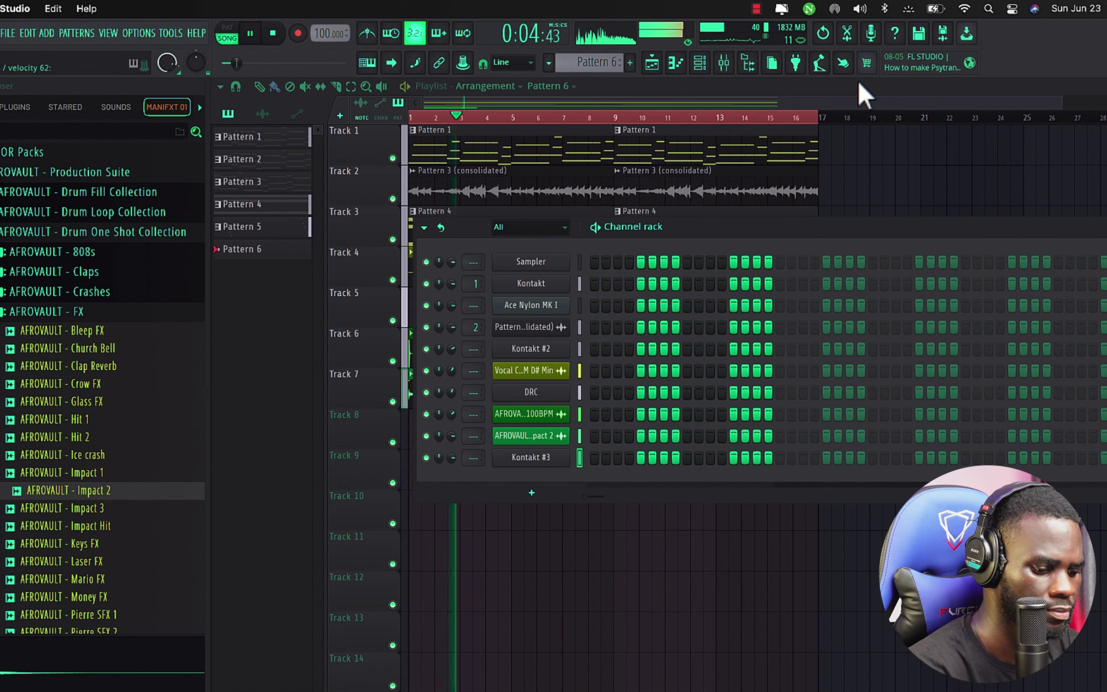
pyautogui.scroll(-1, 860, 89)
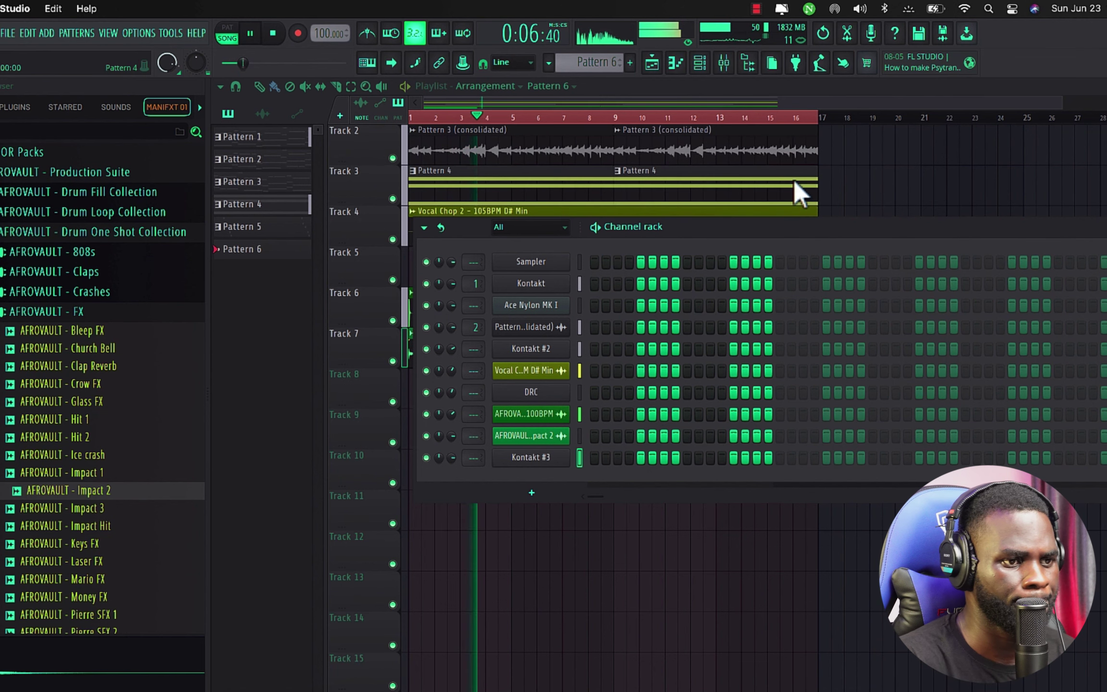
pyautogui.moveTo(874, 235); pyautogui.dragTo(882, 362)
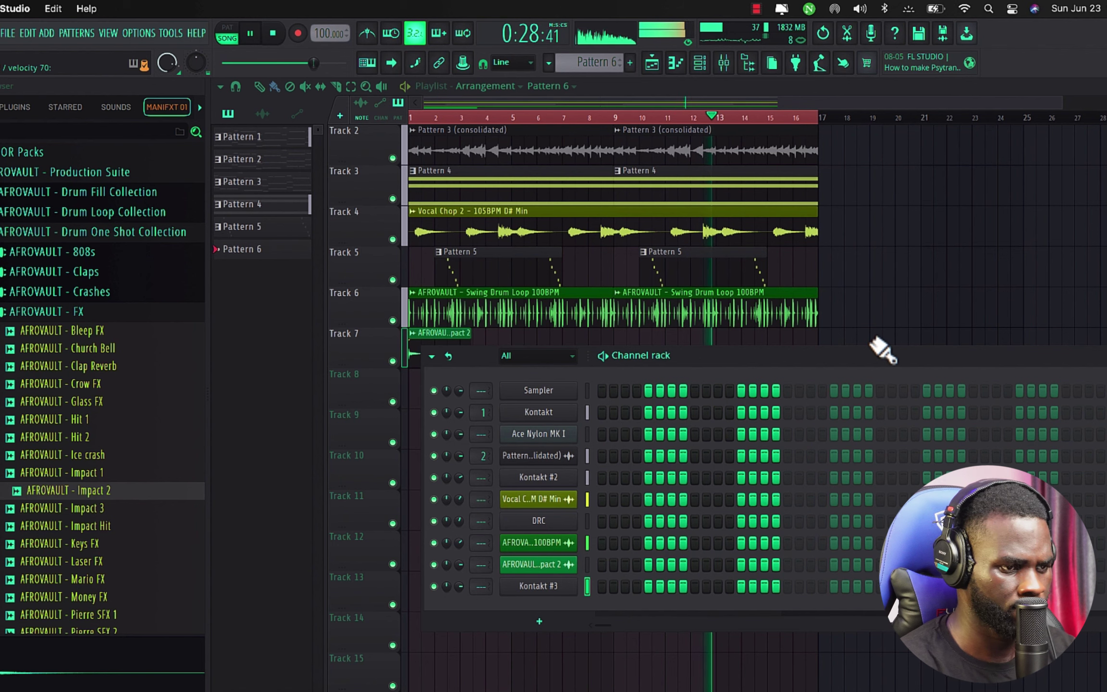
pyautogui.press('space')
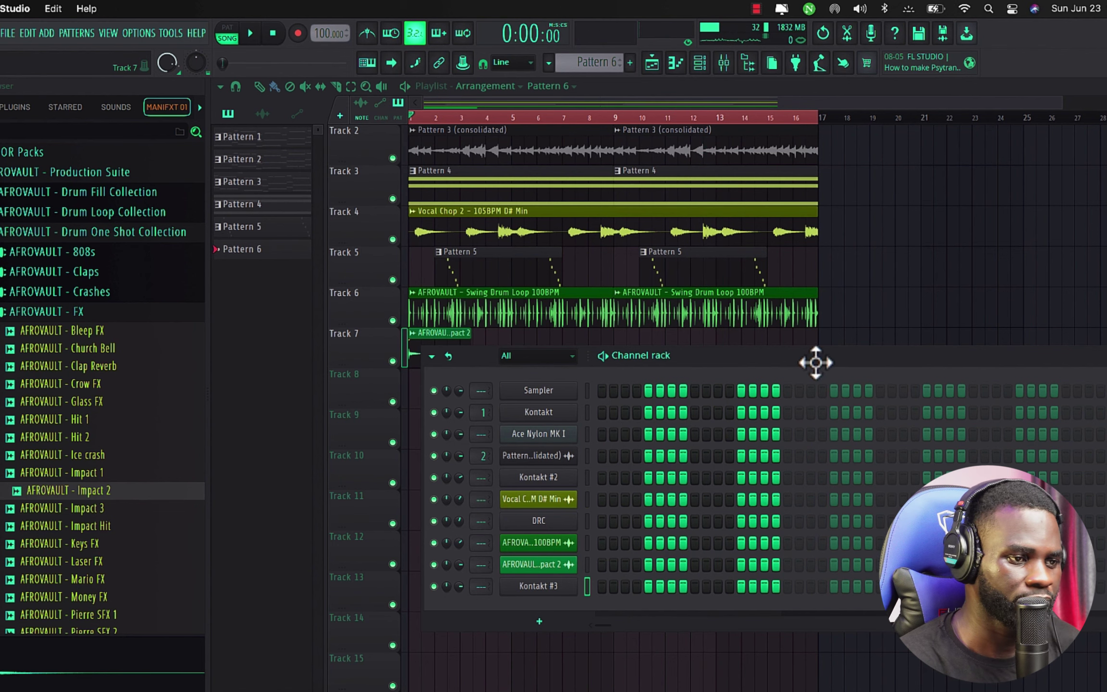
# Record the Kontakt #3 bass part into Pattern 6 over the loop and open the recorded pattern in the piano roll
pyautogui.press('r')
pyautogui.click(574, 469)
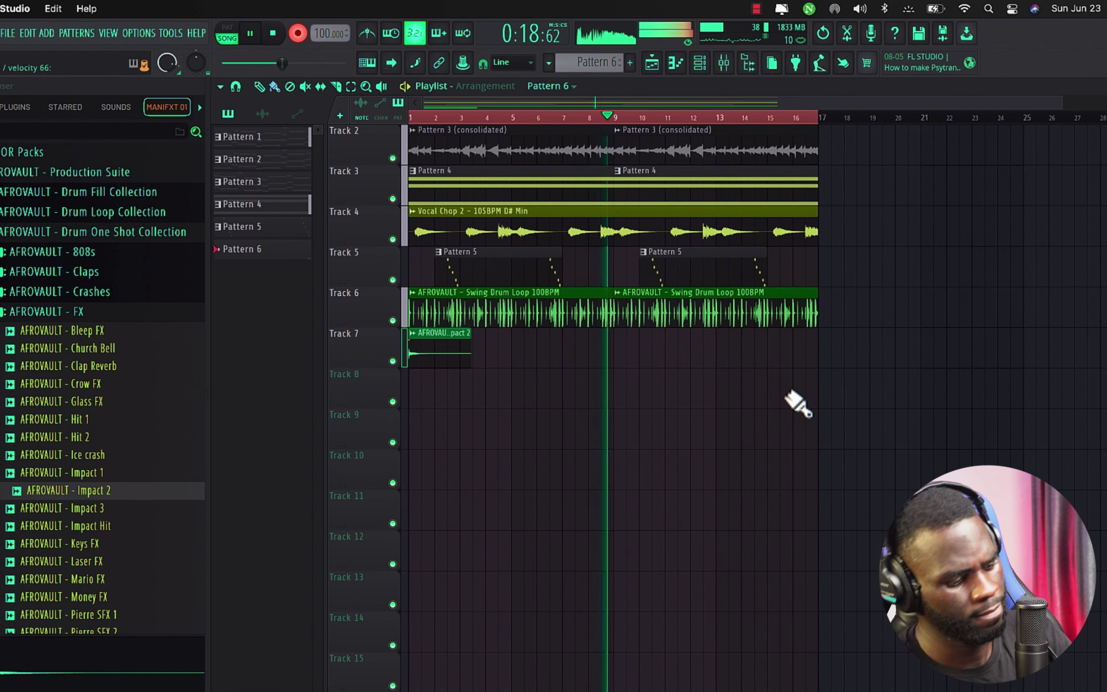
pyautogui.press('space')
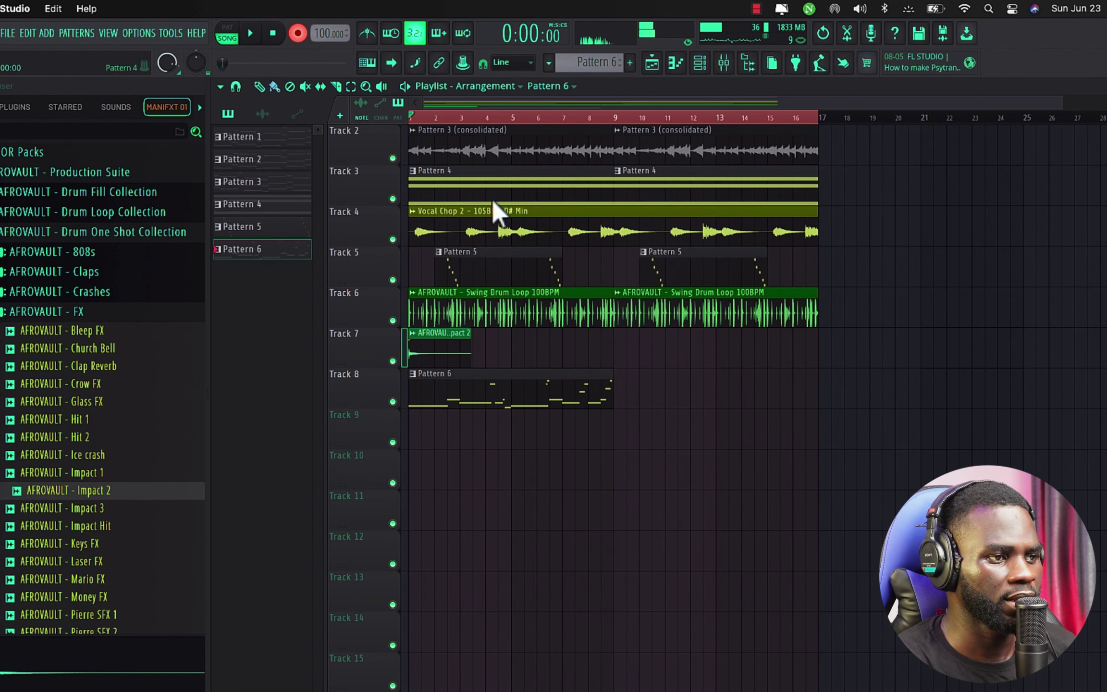
pyautogui.doubleClick(511, 413)
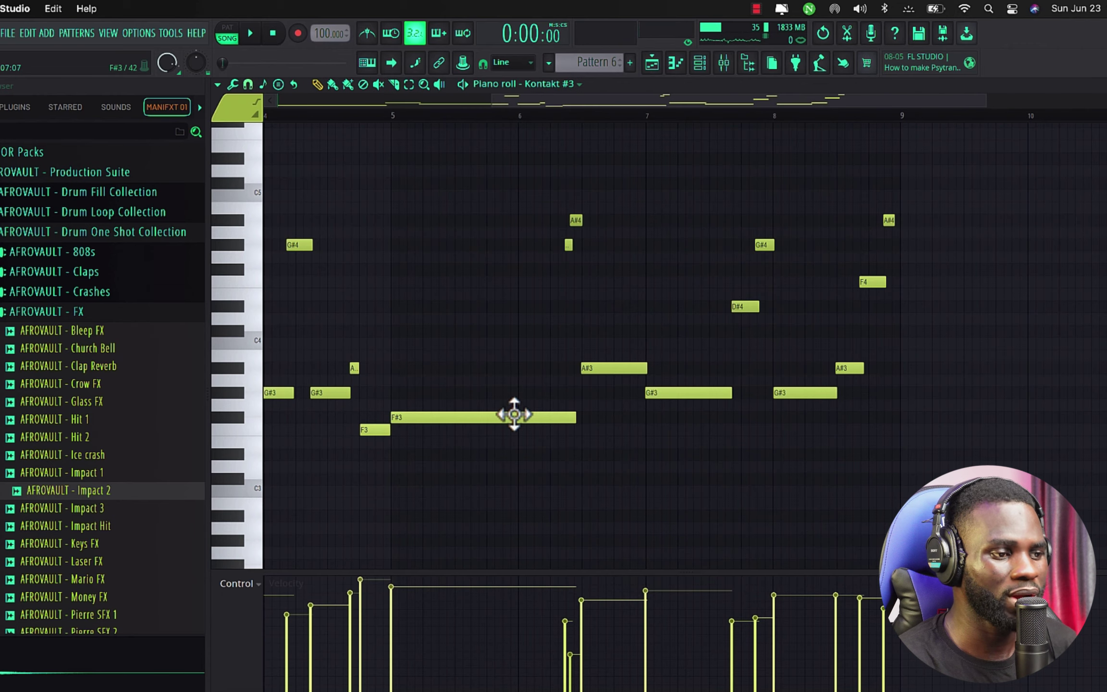
# Select all the recorded Kontakt #3 bass notes, level their velocities to one uniform height and deselect them
pyautogui.hotkey('ctrl', 'a')
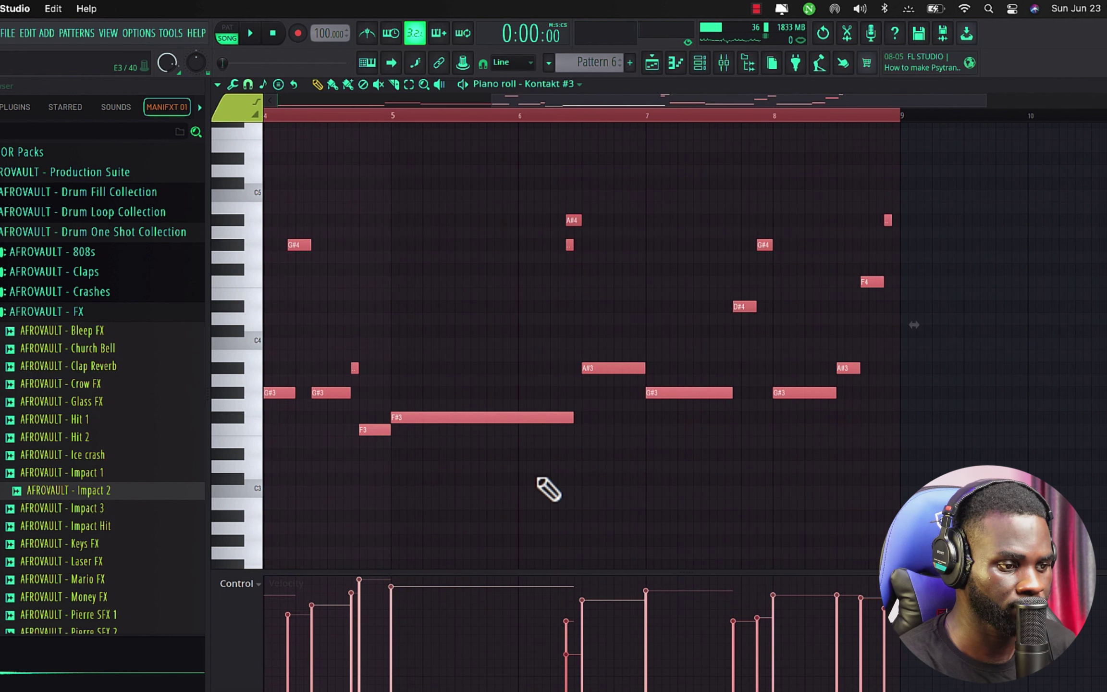
pyautogui.scroll(-4, 613, 473)
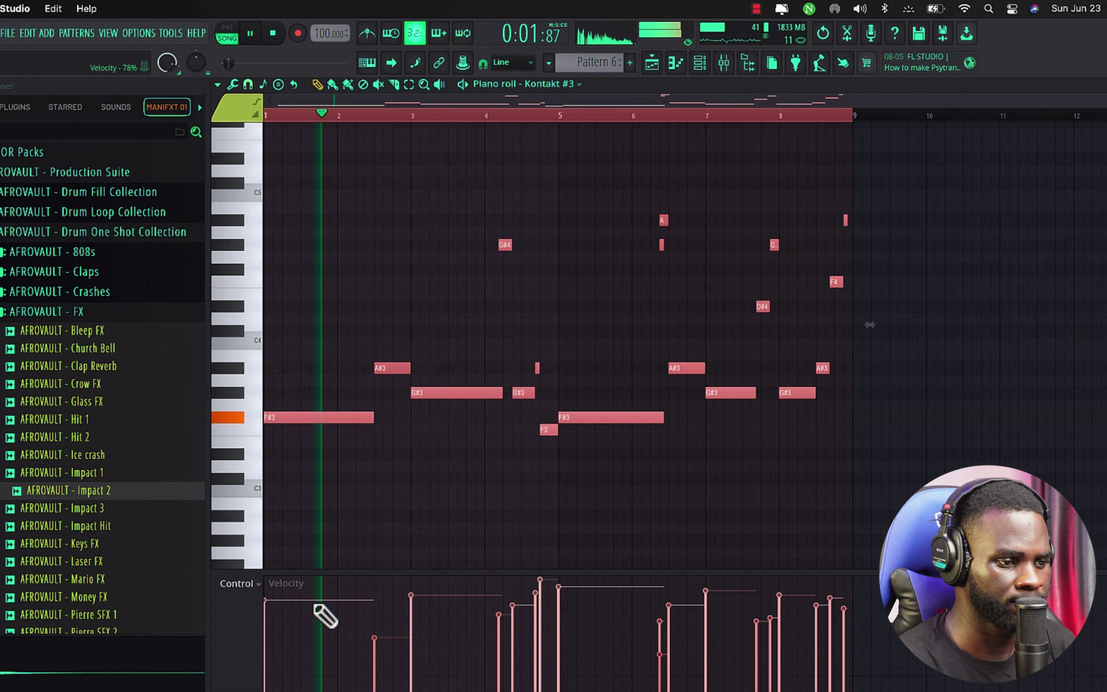
pyautogui.moveTo(495, 633)
pyautogui.mouseDown()
pyautogui.moveTo(420, 642)
pyautogui.moveTo(477, 623)
pyautogui.moveTo(733, 613)
pyautogui.moveTo(495, 610)
pyautogui.moveTo(865, 615)
pyautogui.moveTo(771, 620)
pyautogui.mouseUp()
pyautogui.hotkey('ctrl', 'd')
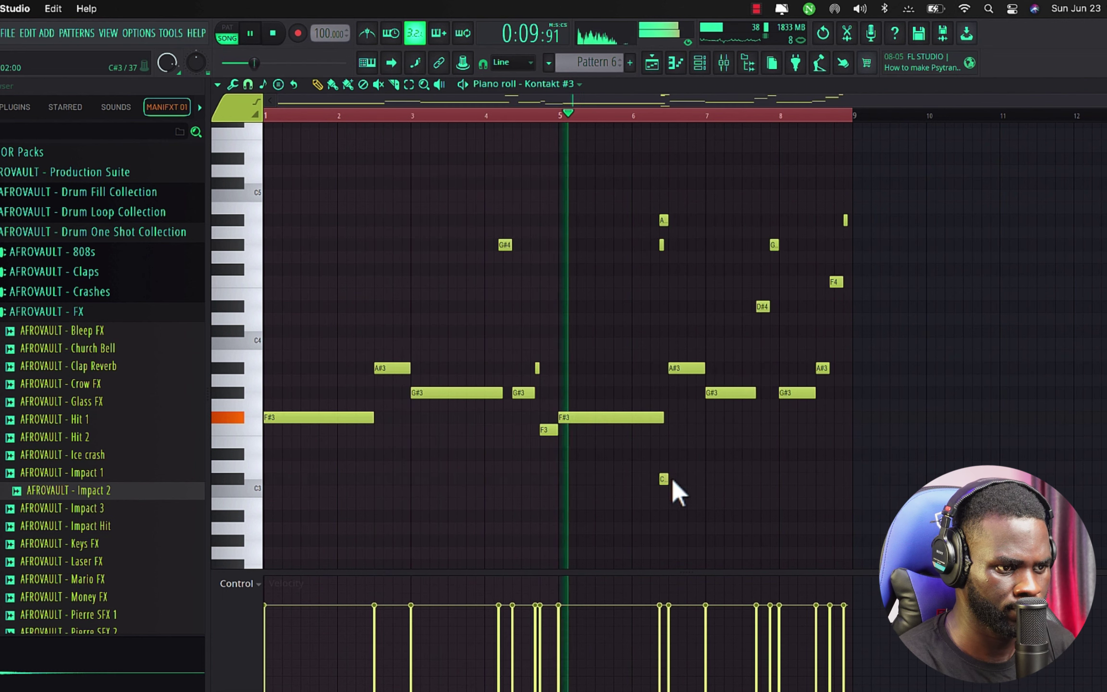
# Rework the bar 4 bass ending: delete the short A#3, shorten the preceding G#3, and start F3 earlier, extended to bar 5
pyautogui.scroll(4, 477, 489)
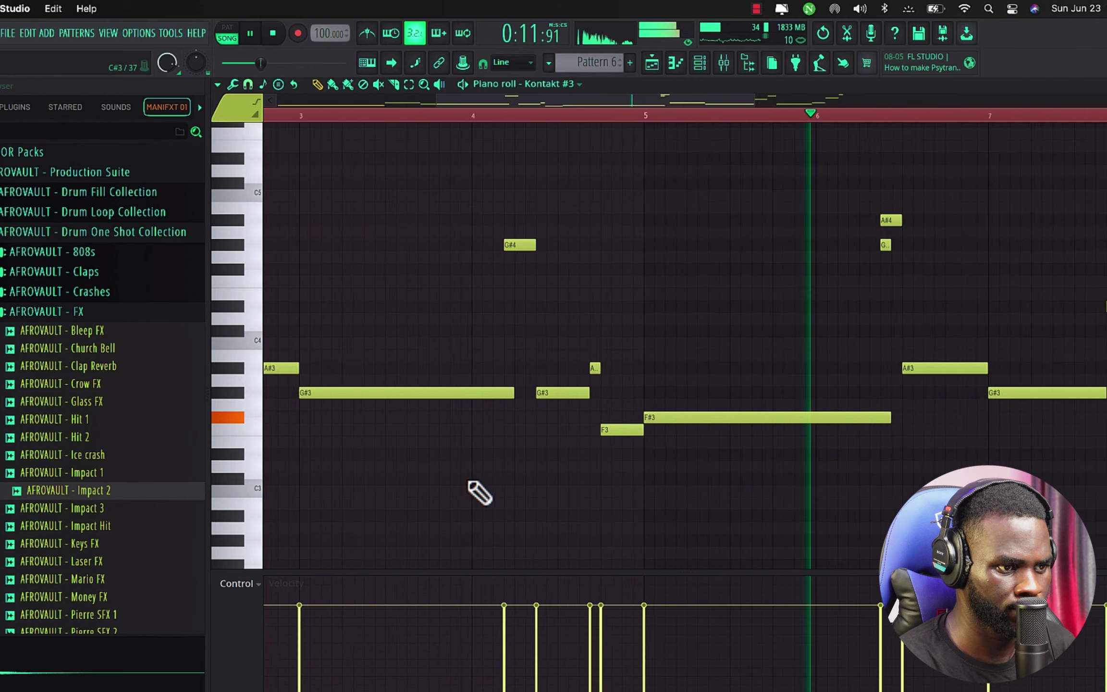
pyautogui.click(520, 115)
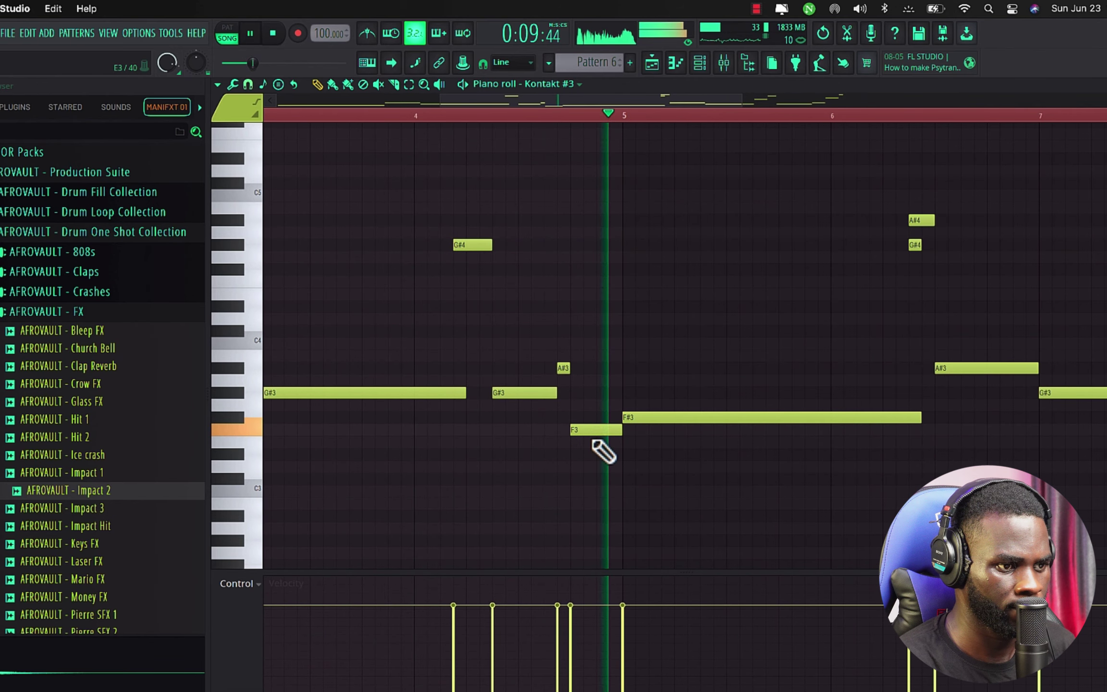
pyautogui.press('space')
pyautogui.press('space')
pyautogui.press('space')
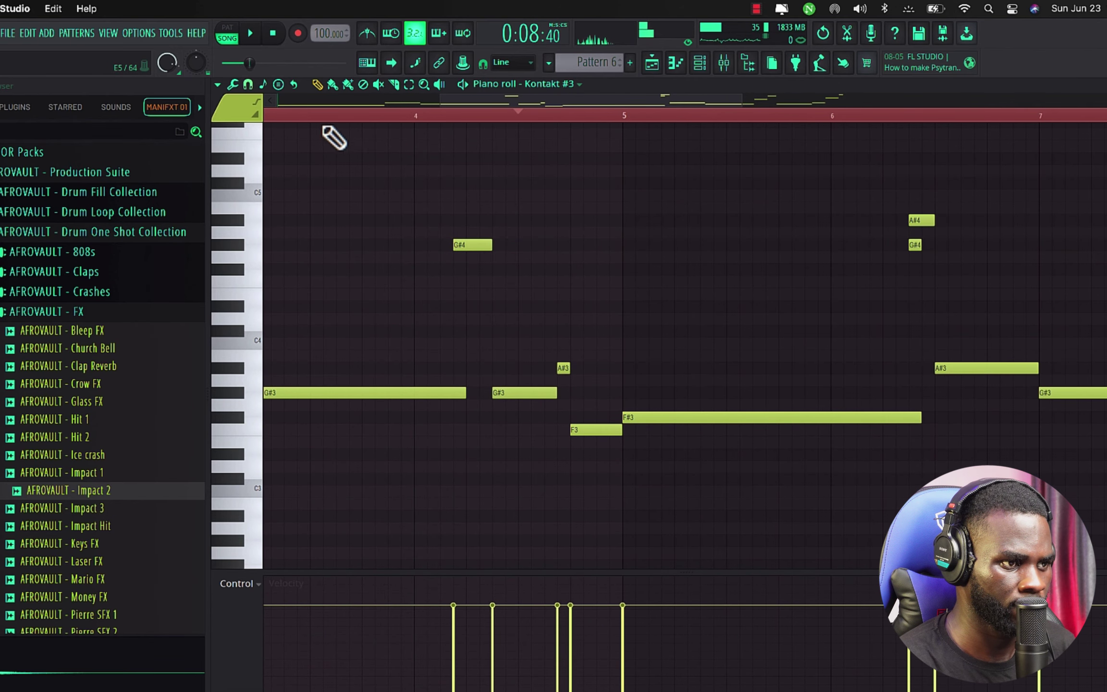
pyautogui.press('space')
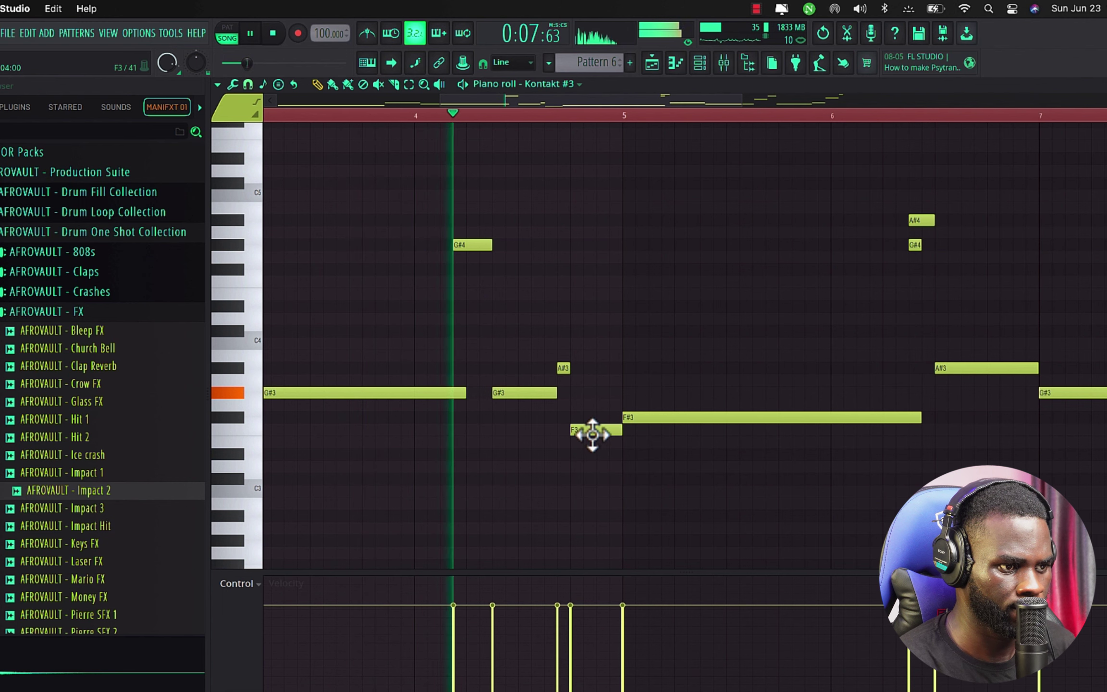
pyautogui.moveTo(590, 432); pyautogui.dragTo(525, 432)
pyautogui.moveTo(557, 393); pyautogui.dragTo(514, 412)
pyautogui.rightClick(563, 370)
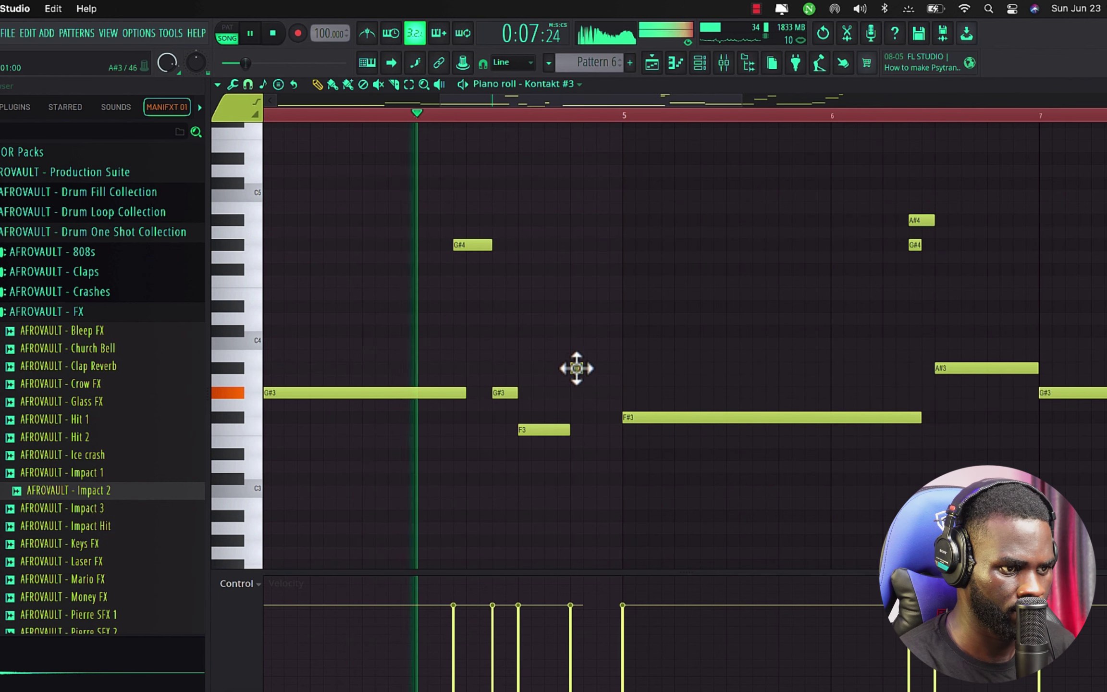
pyautogui.moveTo(569, 430); pyautogui.dragTo(618, 432)
# Delete the short G#4 note beneath the A#4 in bar 6
pyautogui.scroll(-2, 452, 425)
pyautogui.scroll(3, 836, 325)
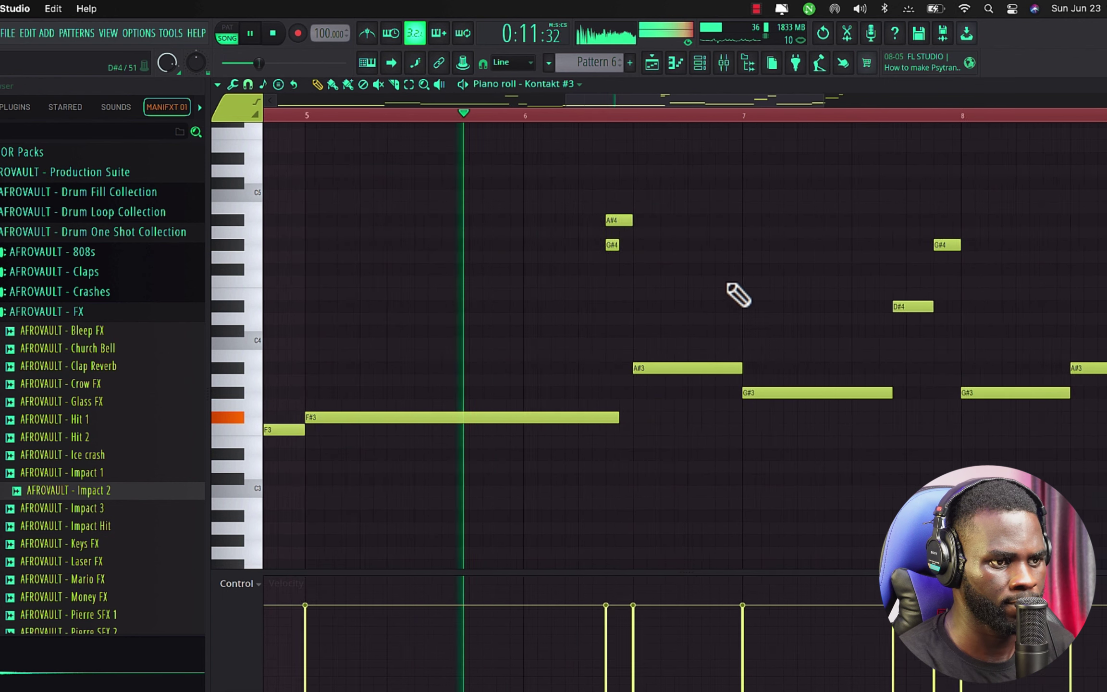
pyautogui.rightClick(568, 245)
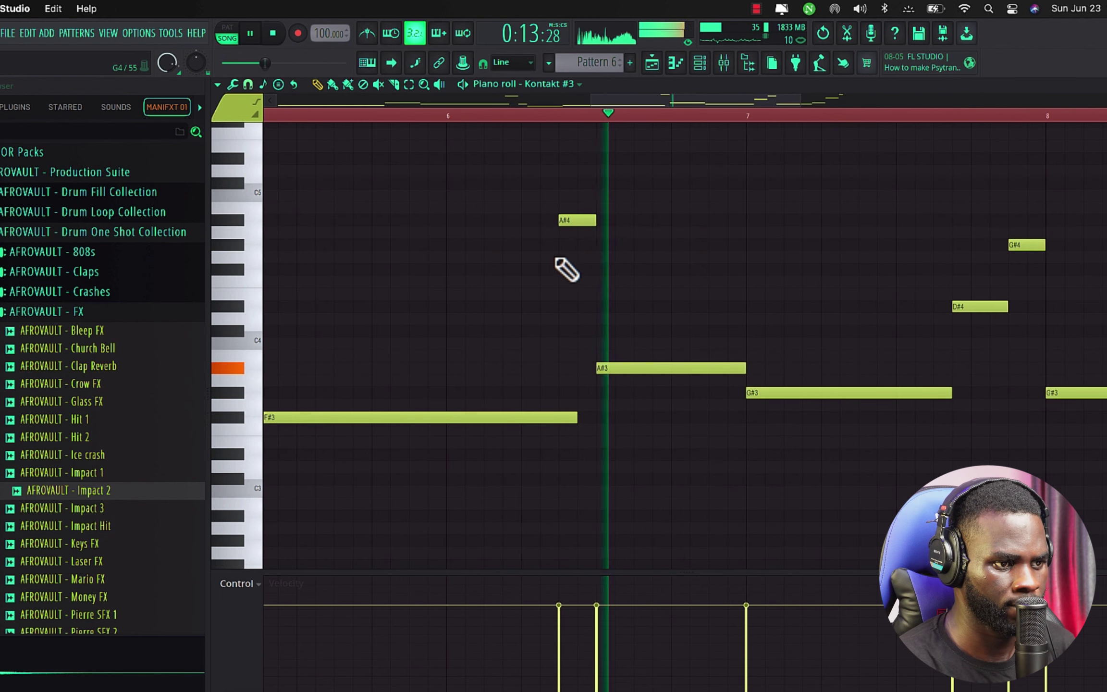
# Transpose the last two notes of bar 8, F4 and A#4, down one octave
pyautogui.scroll(-3, 659, 330)
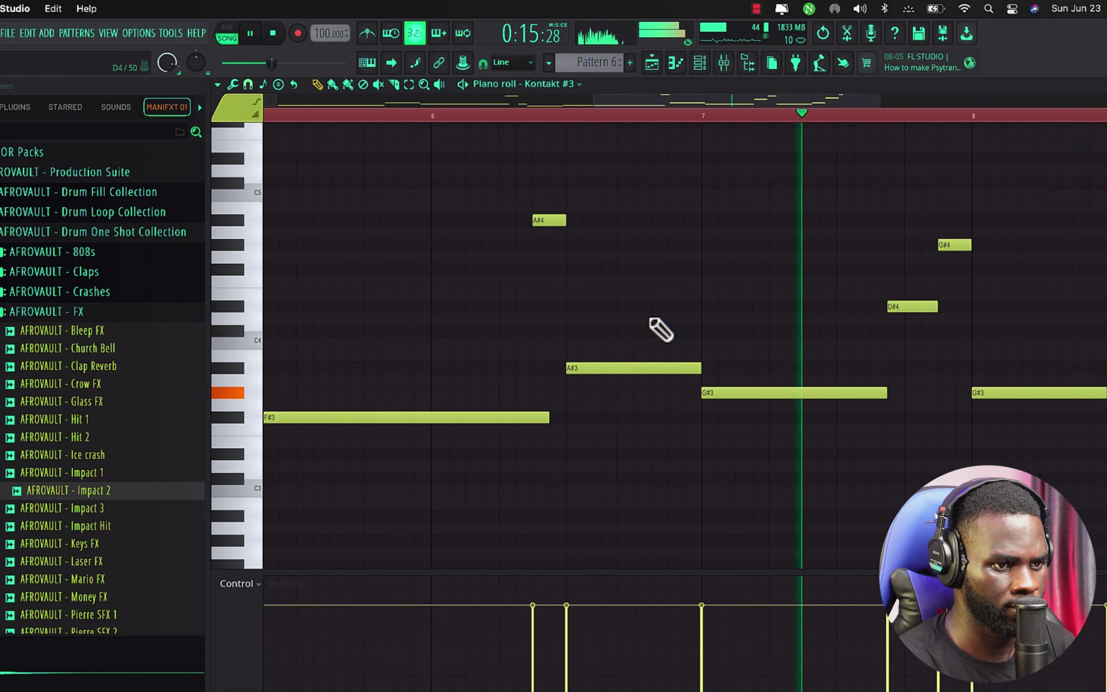
pyautogui.scroll(3, 854, 363)
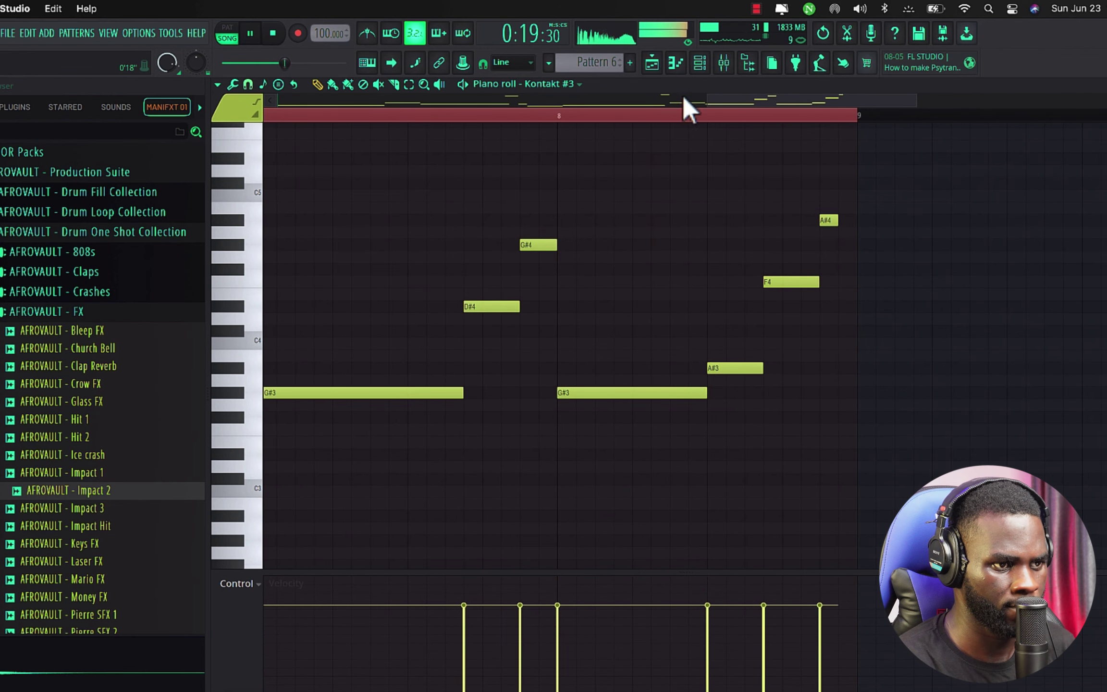
pyautogui.click(687, 125)
pyautogui.moveTo(896, 191); pyautogui.dragTo(827, 302)
pyautogui.hotkey('ctrl', 'Down')
pyautogui.scroll(3, 841, 358)
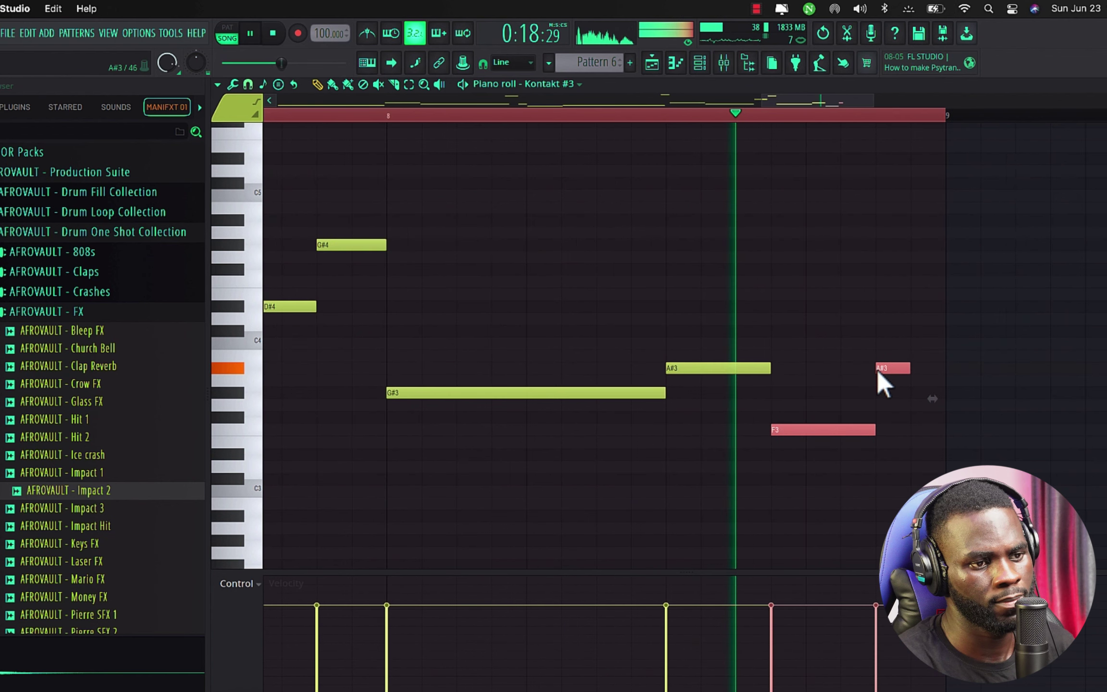
# Lower only the final A#3 note of bar 8 by another octave
pyautogui.click(874, 332)
pyautogui.rightClick(879, 333)
pyautogui.click(888, 368)
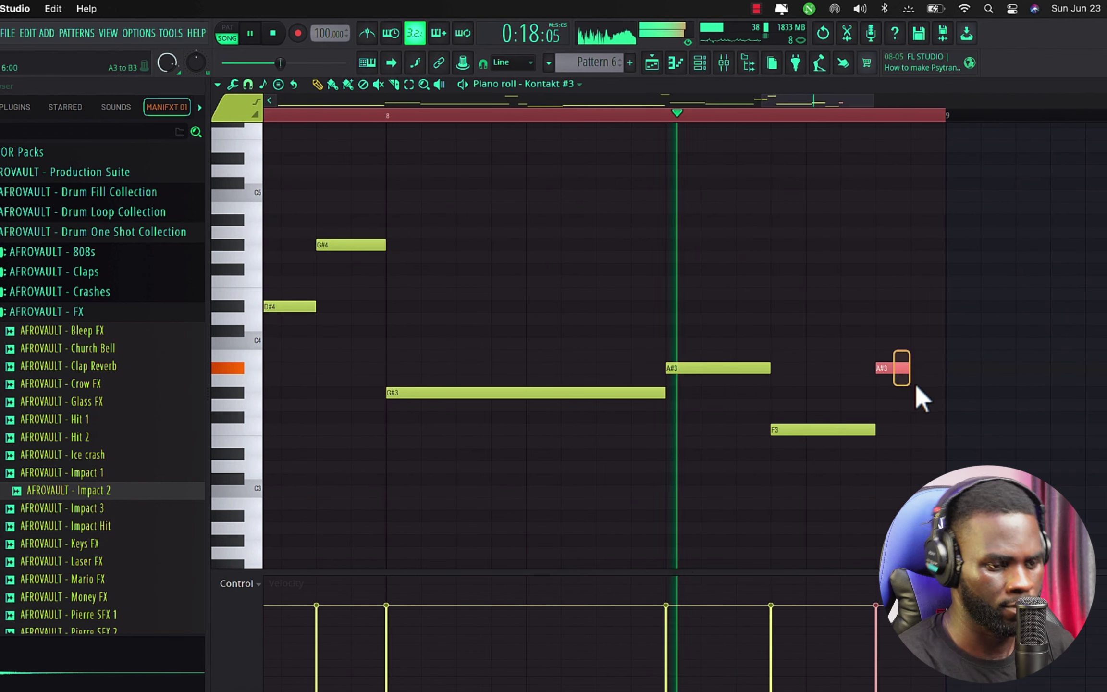
pyautogui.hotkey('ctrl', 'Down')
# Play the full playlist arrangement from the start to check the edited Pattern 6 bass with the other tracks
pyautogui.press('space')
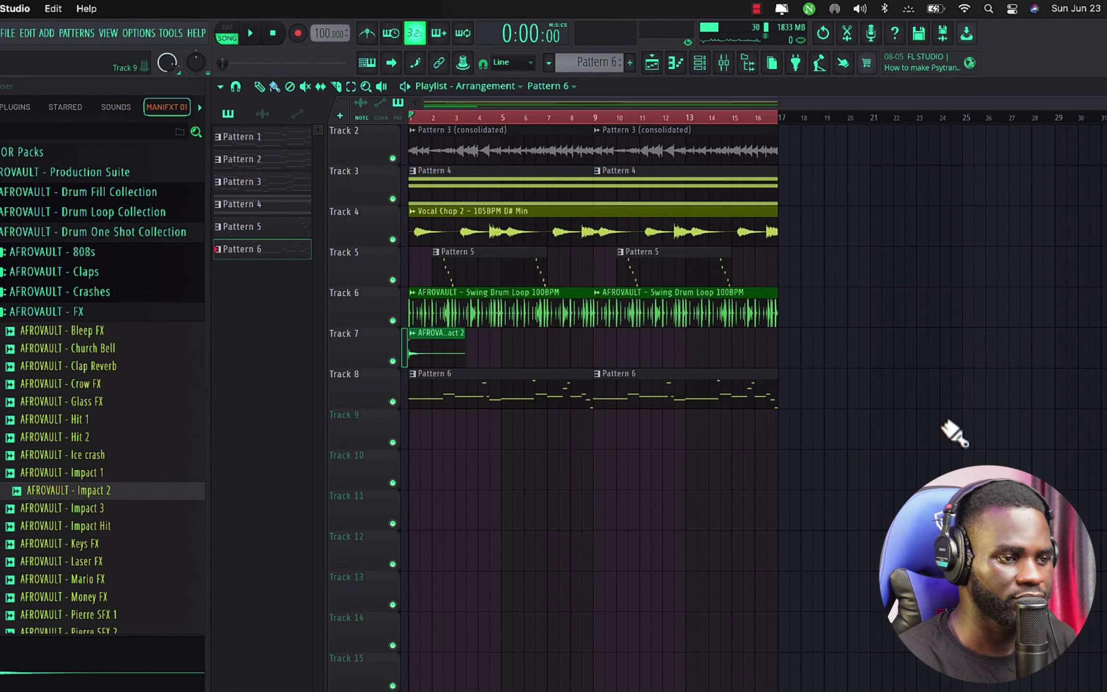
pyautogui.scroll(1, 959, 287)
pyautogui.press('space')
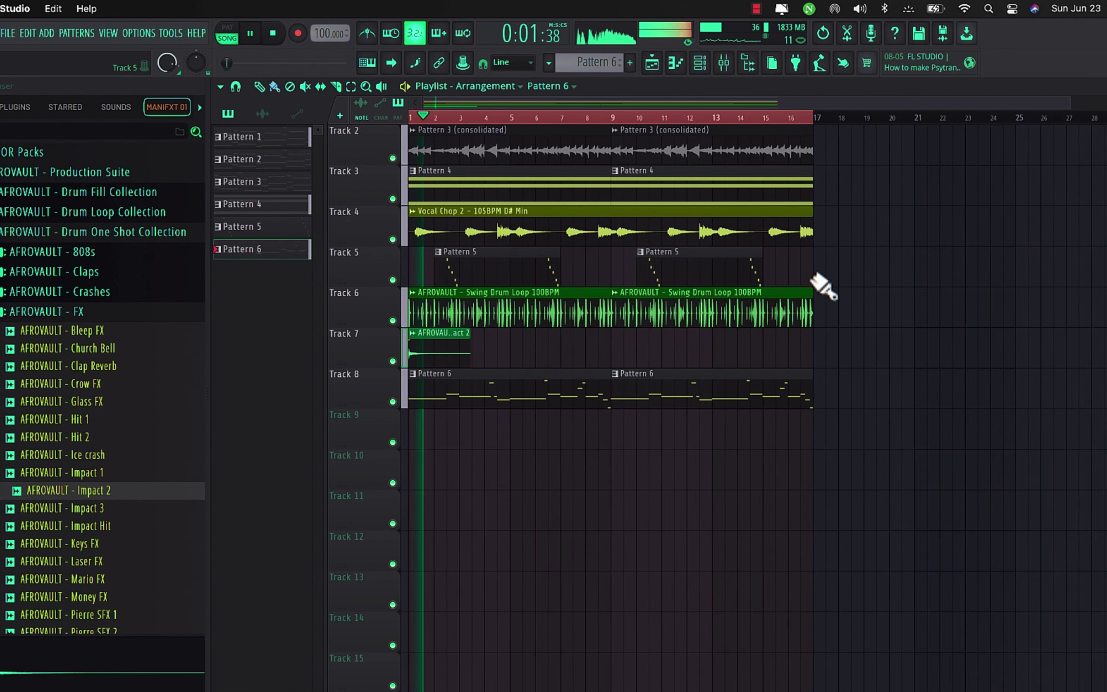